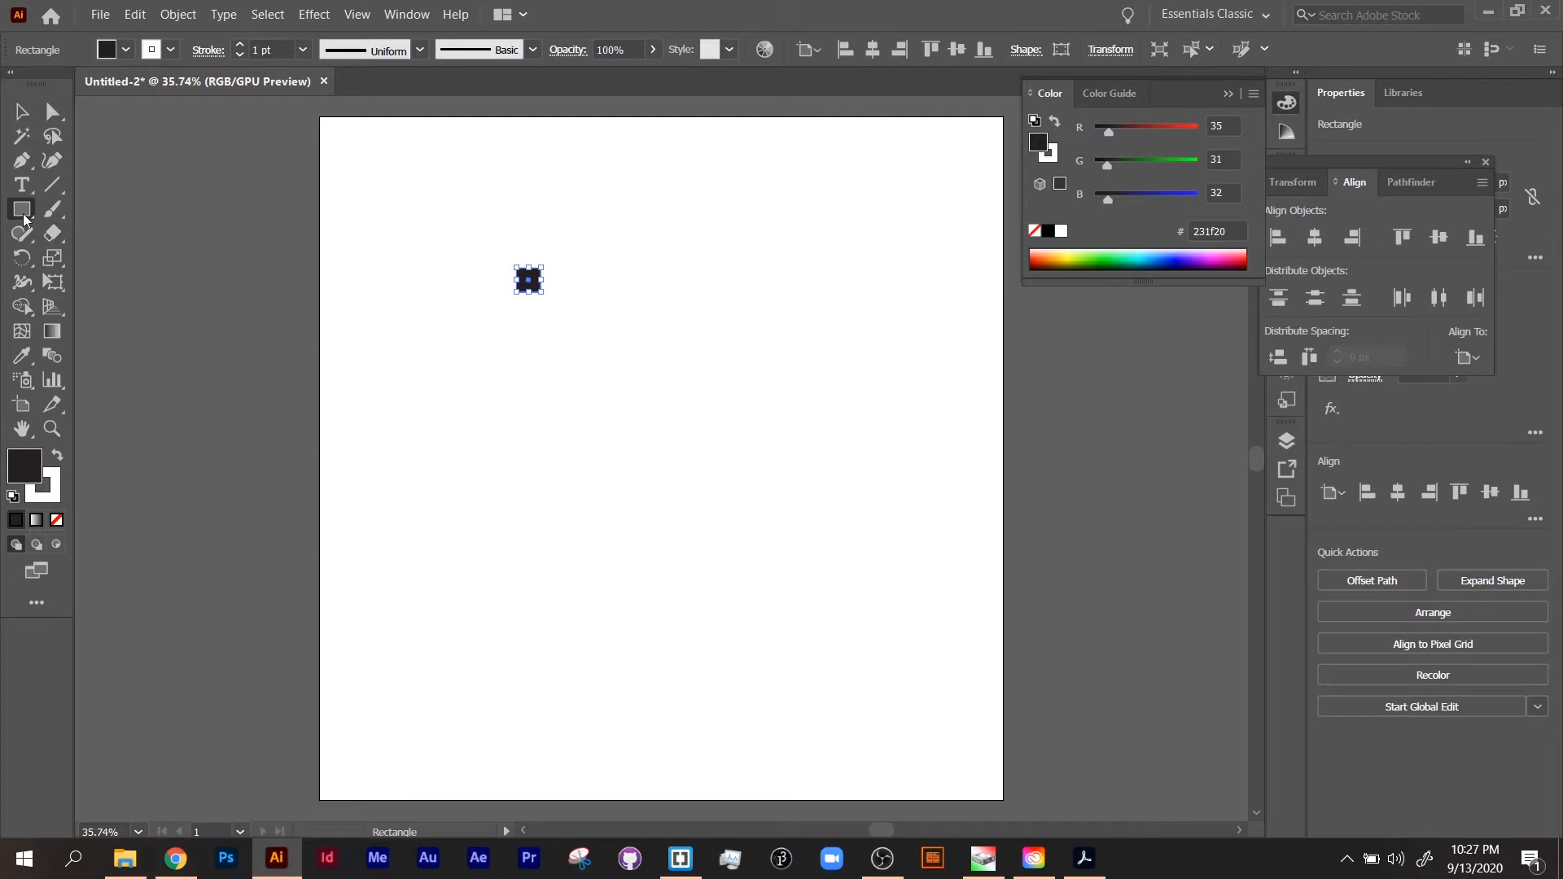
Step: Draw a circle about 99 px wide below the small square and a triangle about 115 px wide beside the square
left_click_drag(22, 209, 81, 255)
left_click_drag(511, 314, 567, 369)
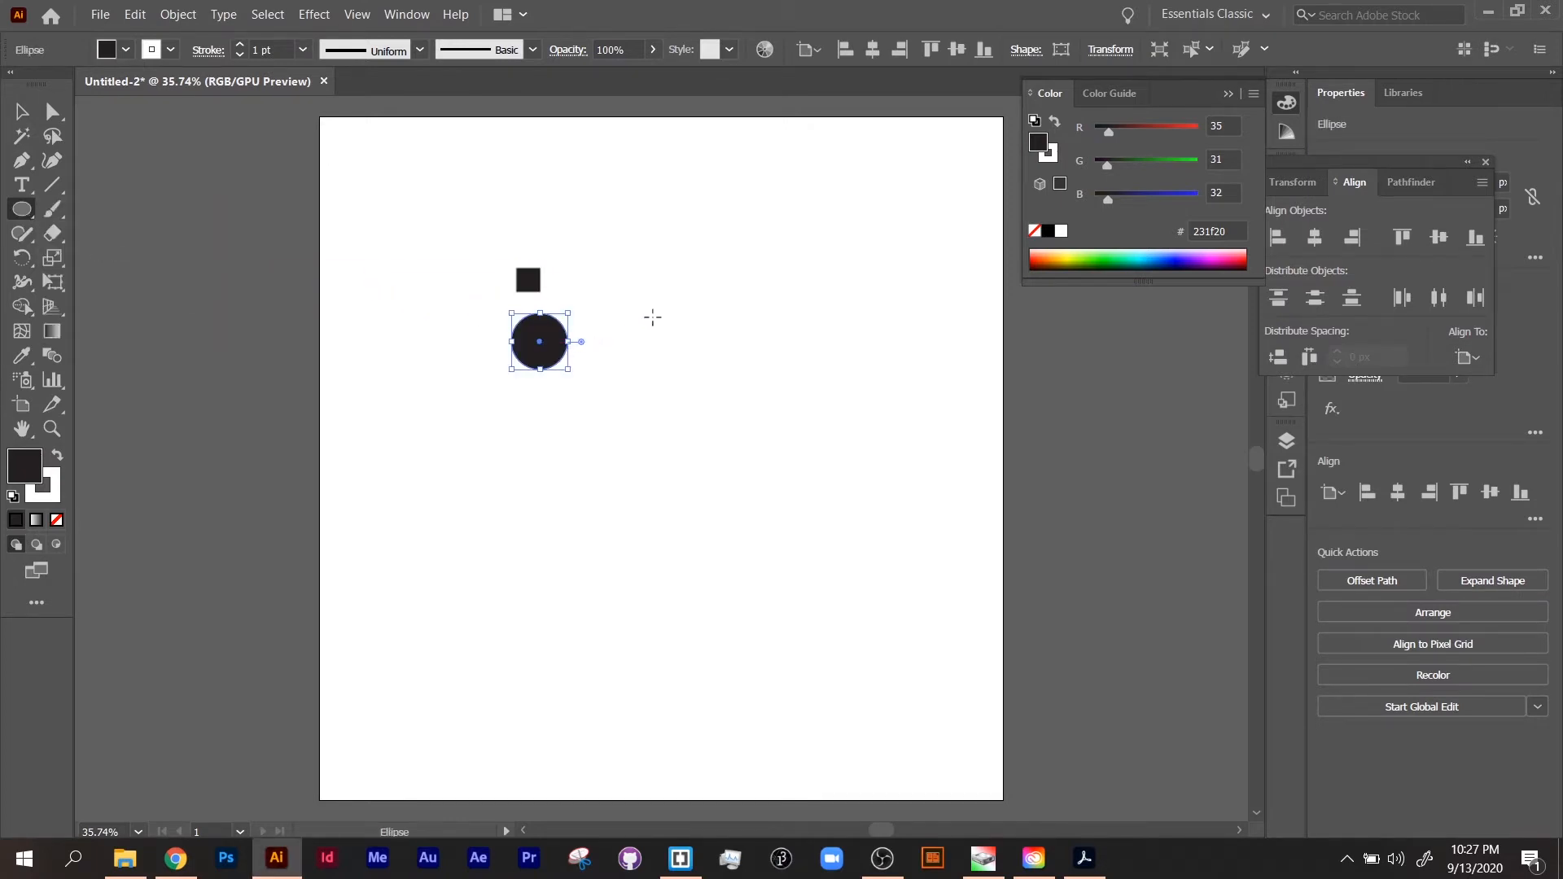
left_click_drag(25, 216, 94, 292)
left_click_drag(575, 279, 499, 293)
key("Down")
key("Down")
key("Down")
left_click(21, 114)
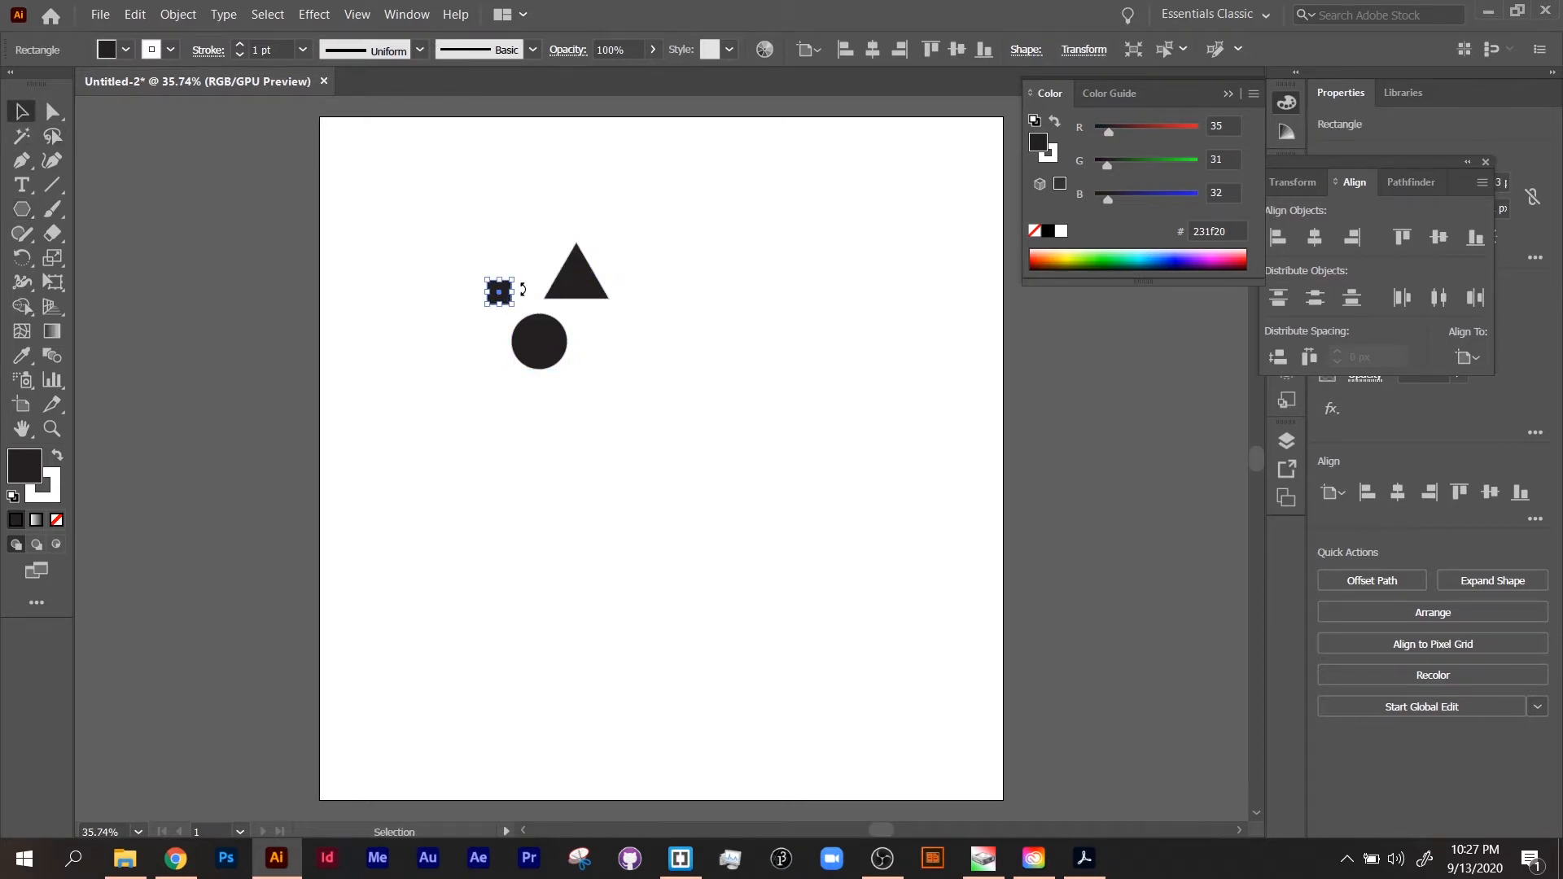
Step: Fill the triangle with blue (231fff), the circle with green and the square with yellow (fffc45)
left_click(580, 289)
left_click_drag(1187, 197, 1203, 162)
left_click(539, 342)
left_click(500, 294)
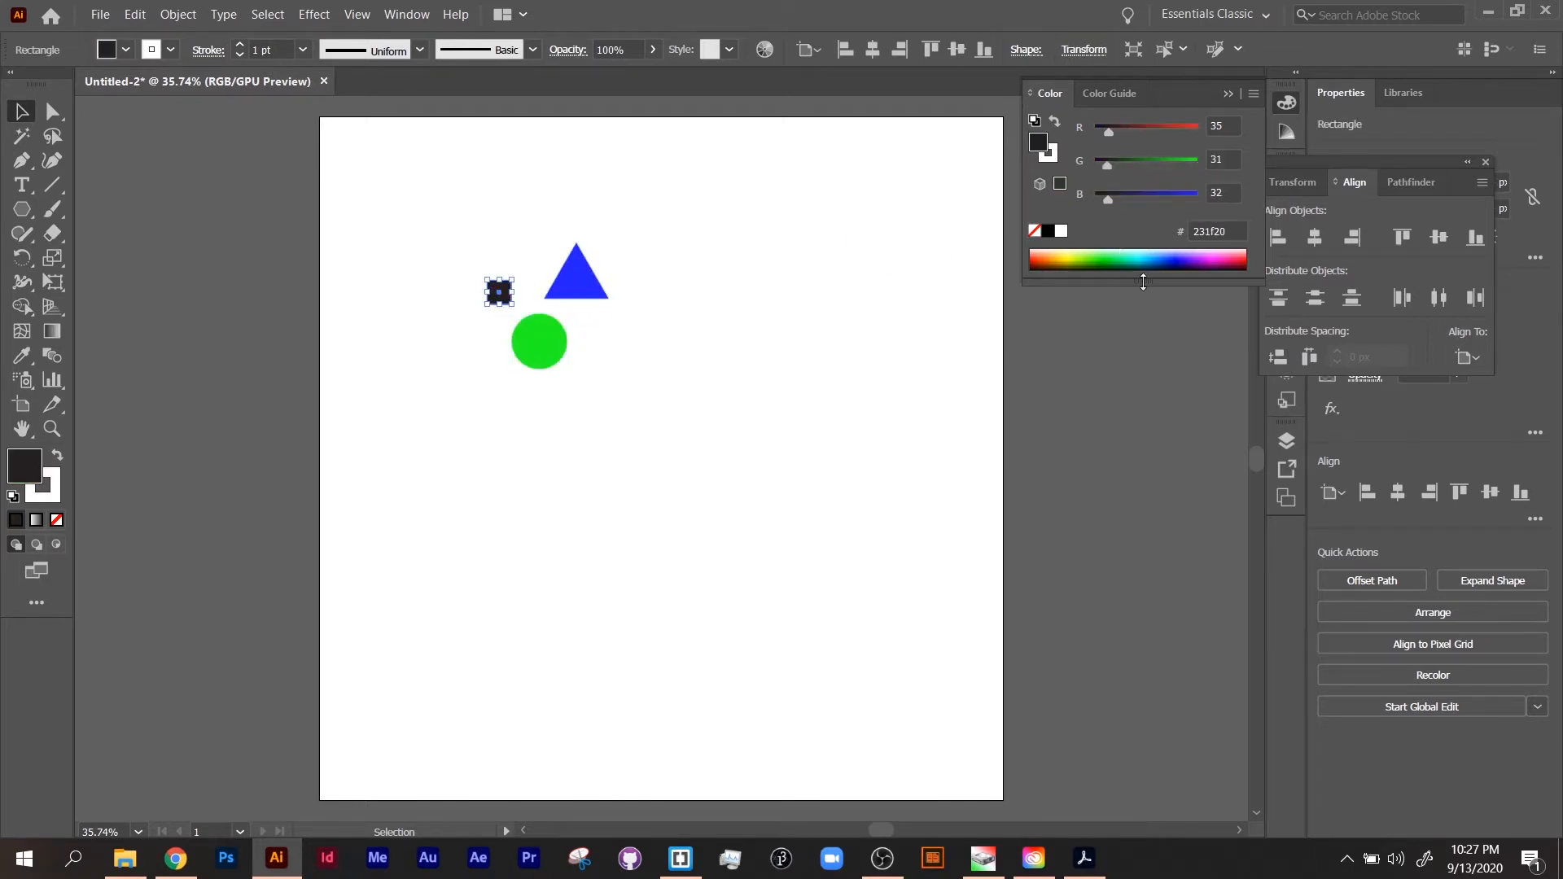
left_click(1069, 257)
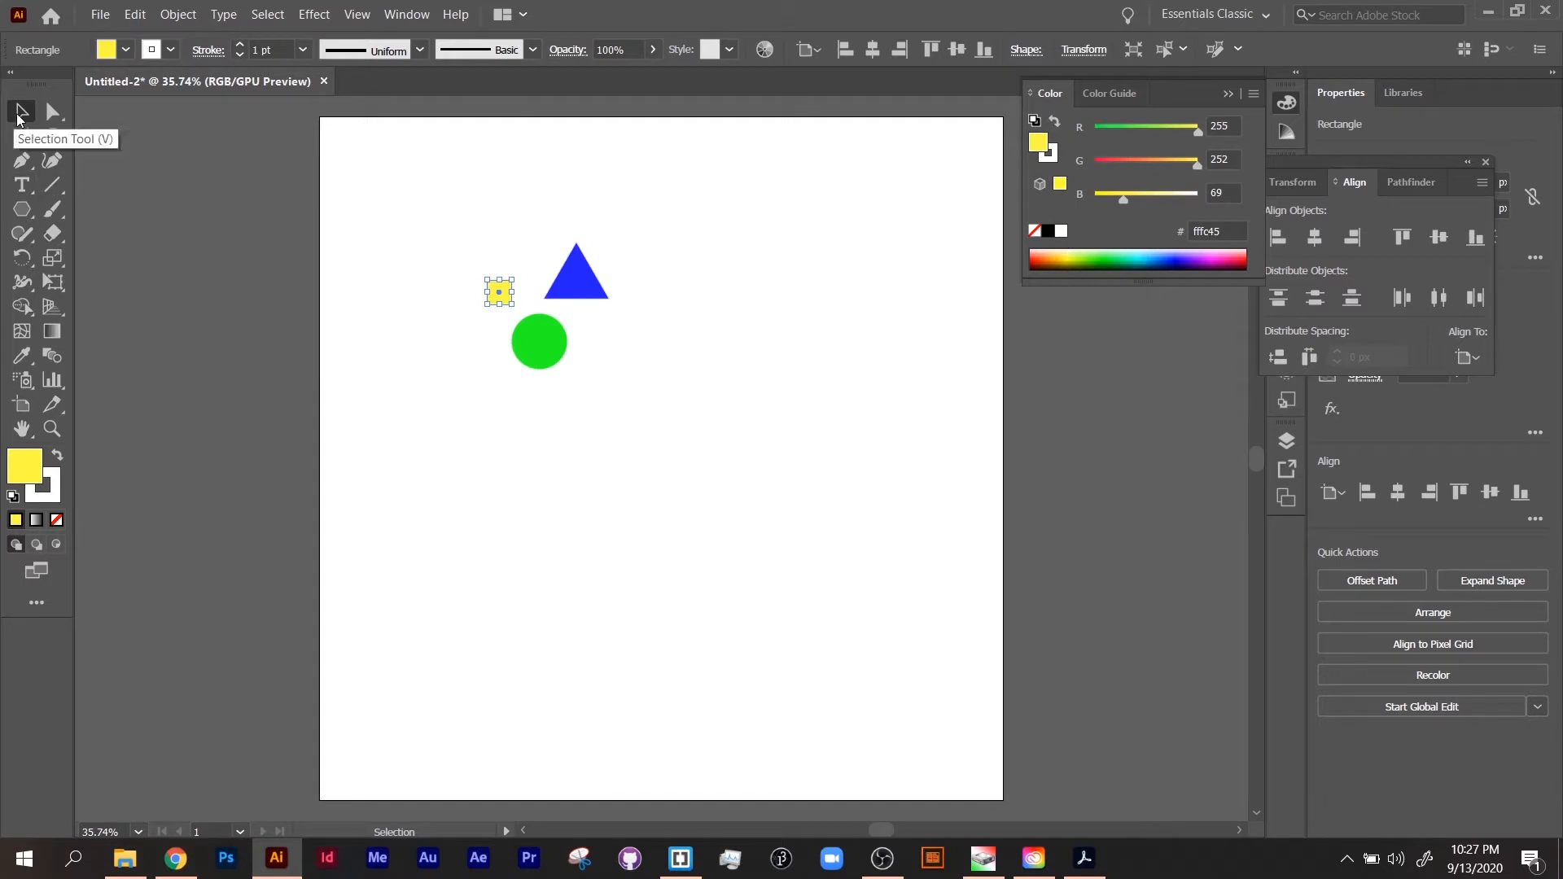
Step: Move the circle and the triangle closer to the square so that the triangle overlaps both of them
left_click_drag(543, 355, 521, 345)
left_click_drag(578, 287, 529, 311)
left_click(613, 382)
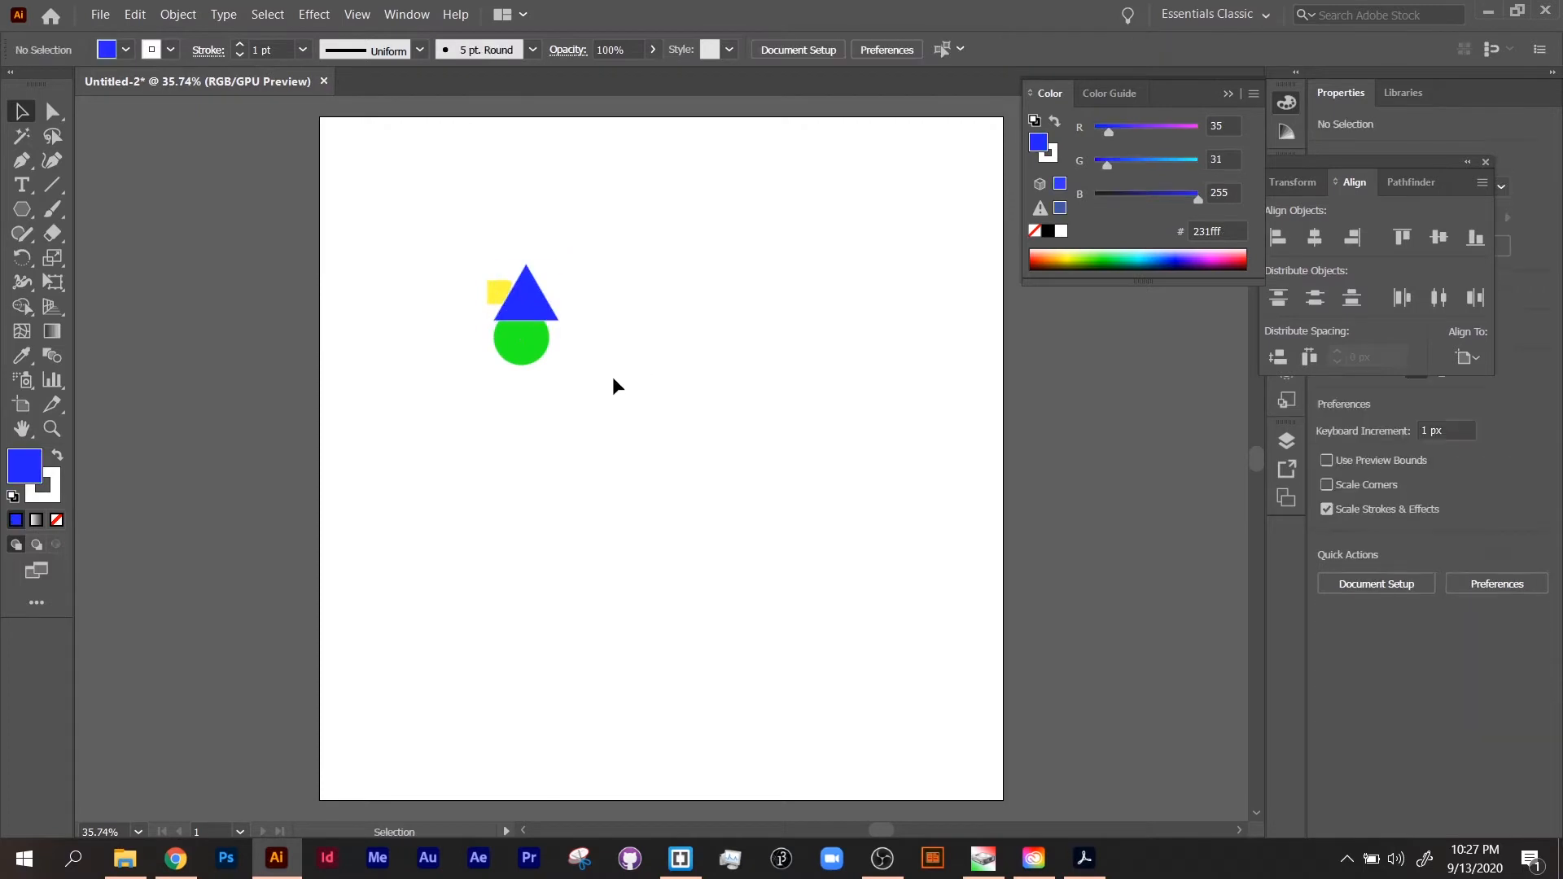
Step: Bring the circle in front of the triangle, over its lower-right corner, and shift the square slightly up
left_click(542, 355)
key("ctrl+]")
left_click(569, 355)
left_click_drag(532, 340, 498, 290)
left_click(637, 308)
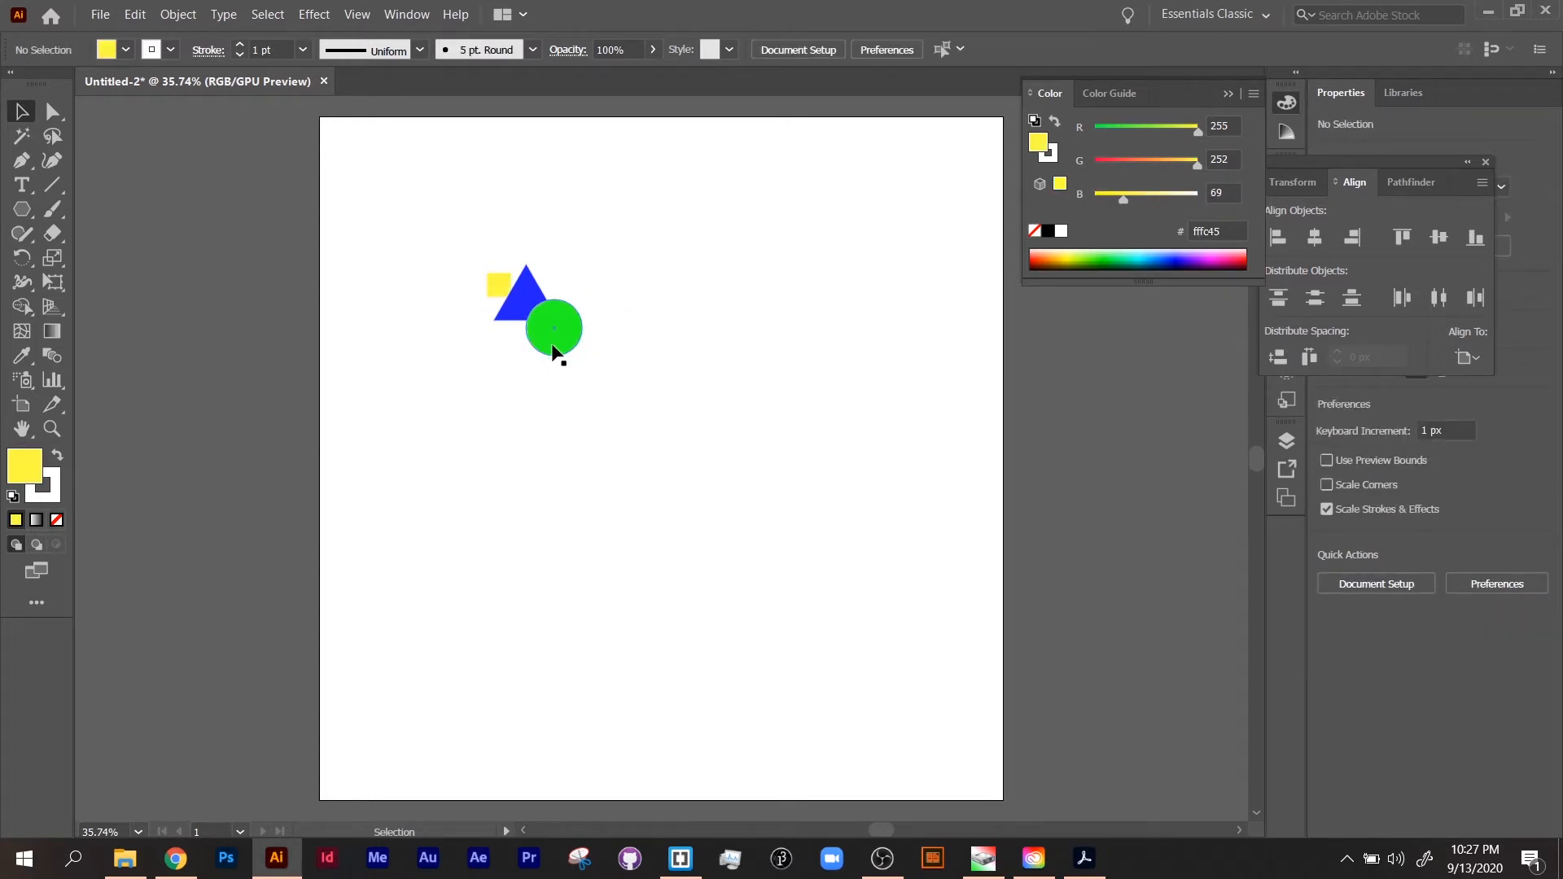
Step: Make a new pattern from the square, triangle and circle
left_click_drag(451, 230, 644, 404)
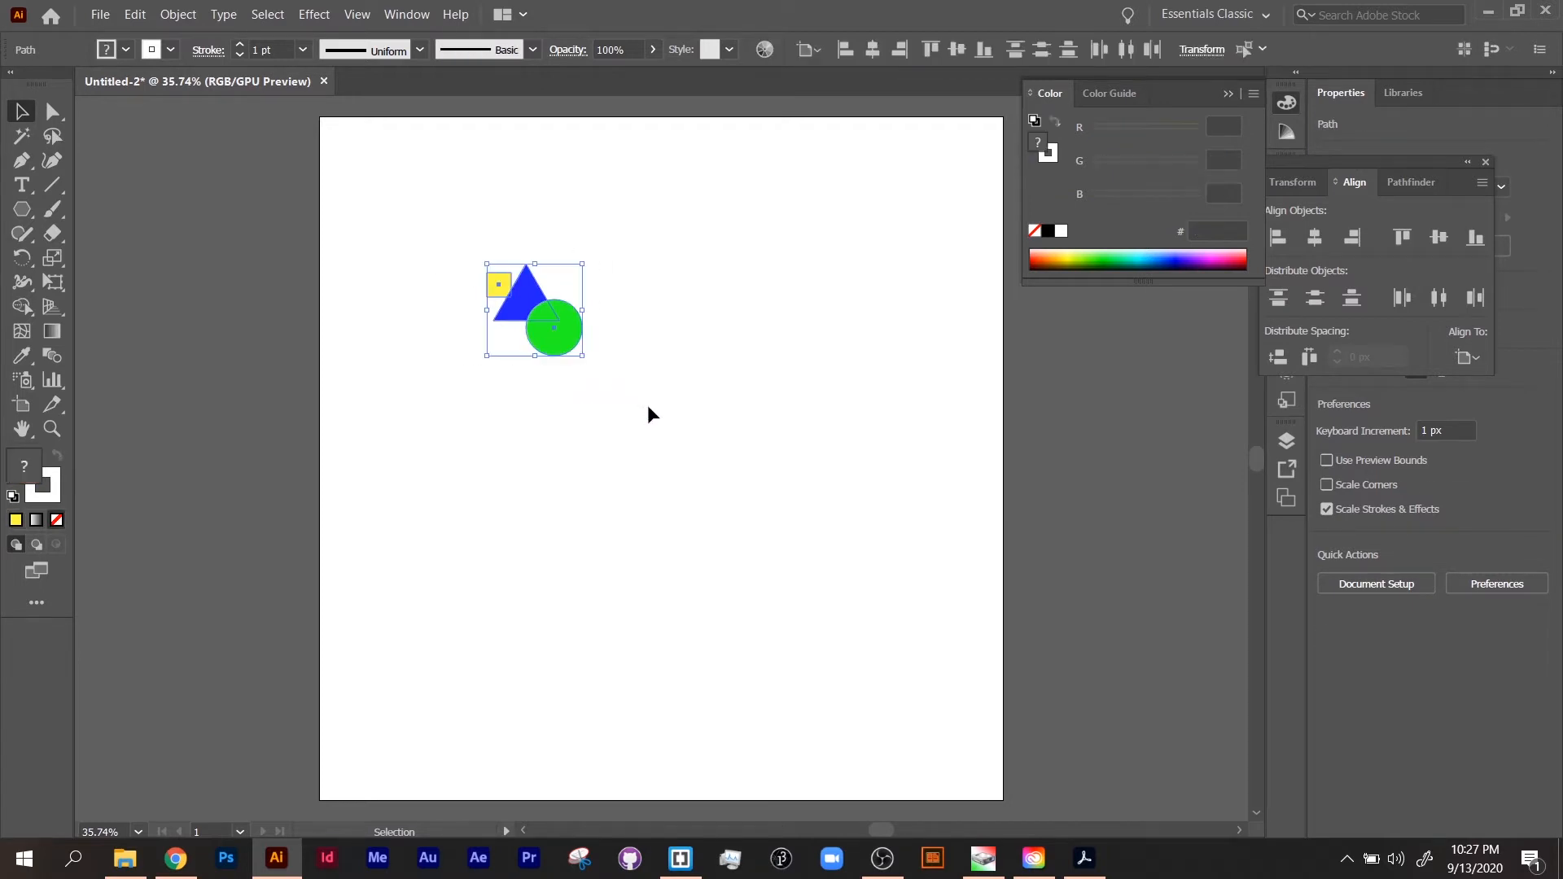
left_click(168, 17)
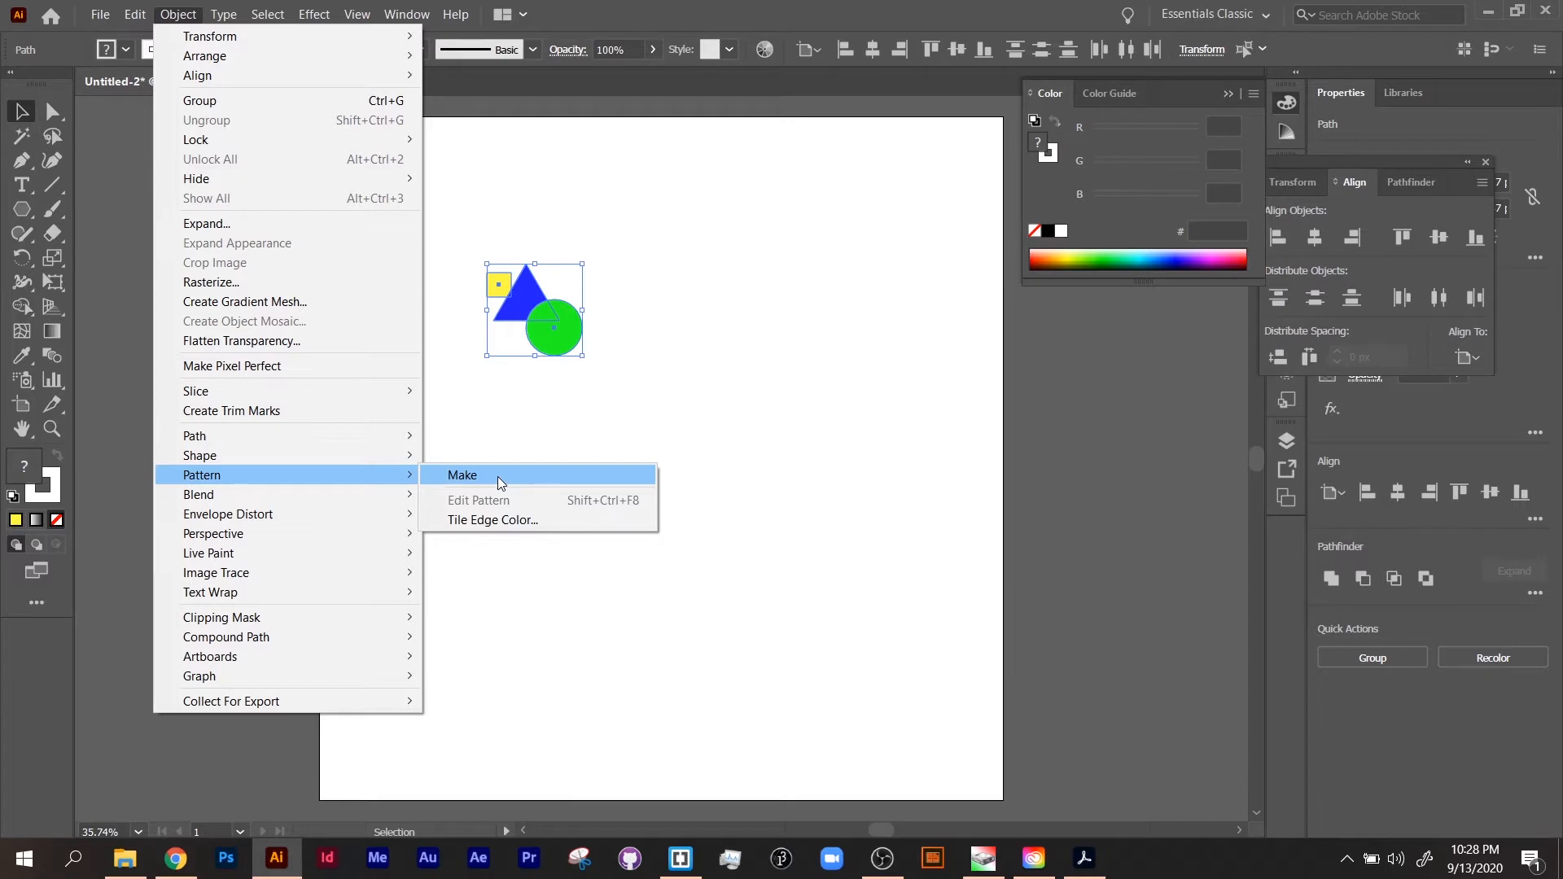
left_click(501, 481)
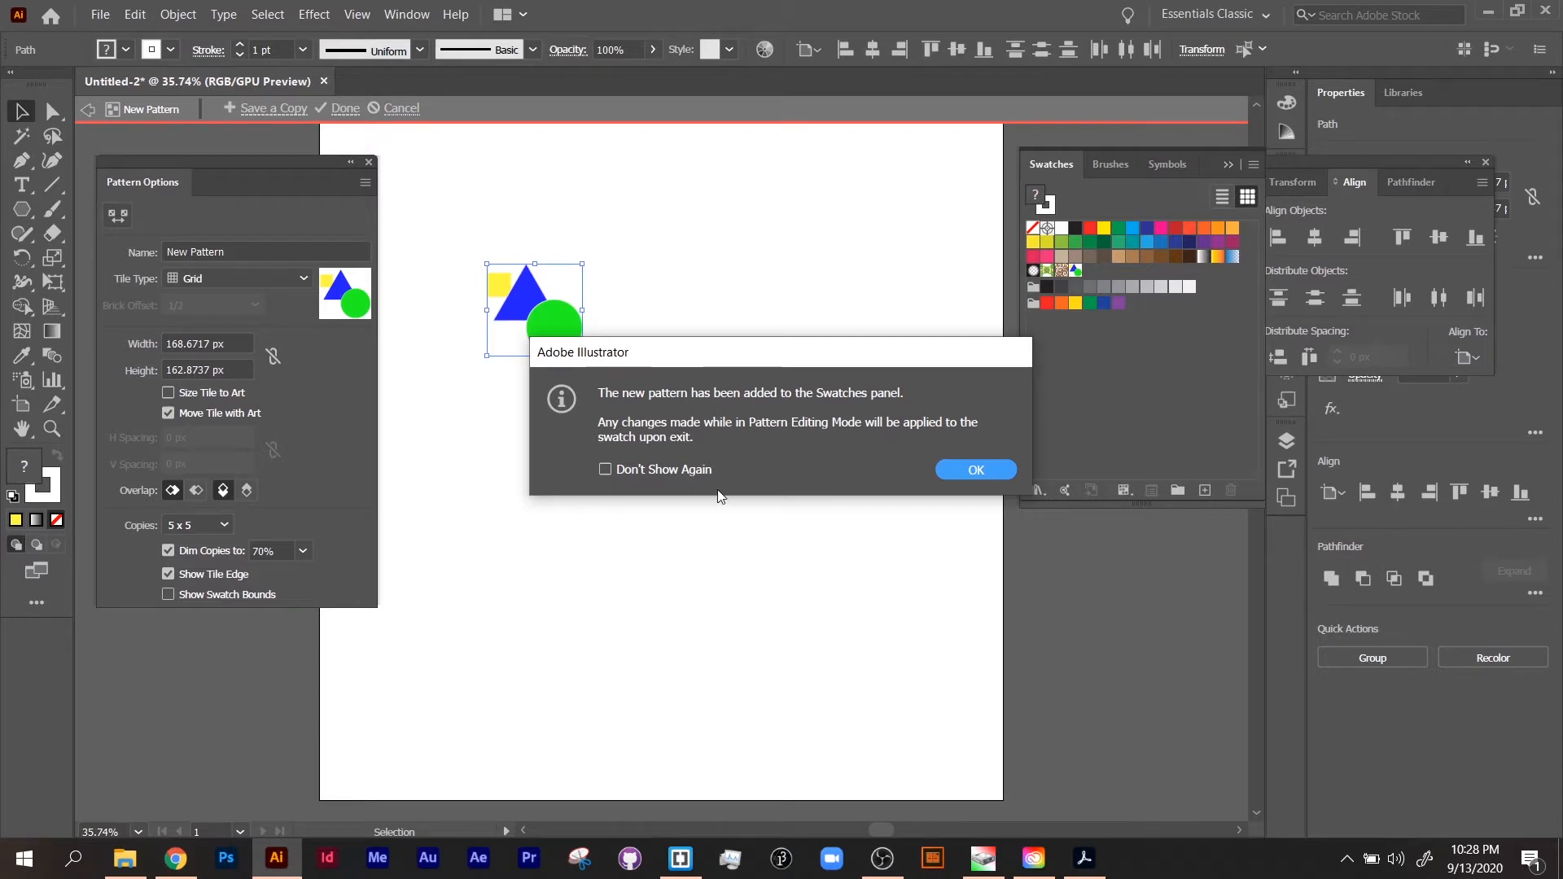
left_click(986, 469)
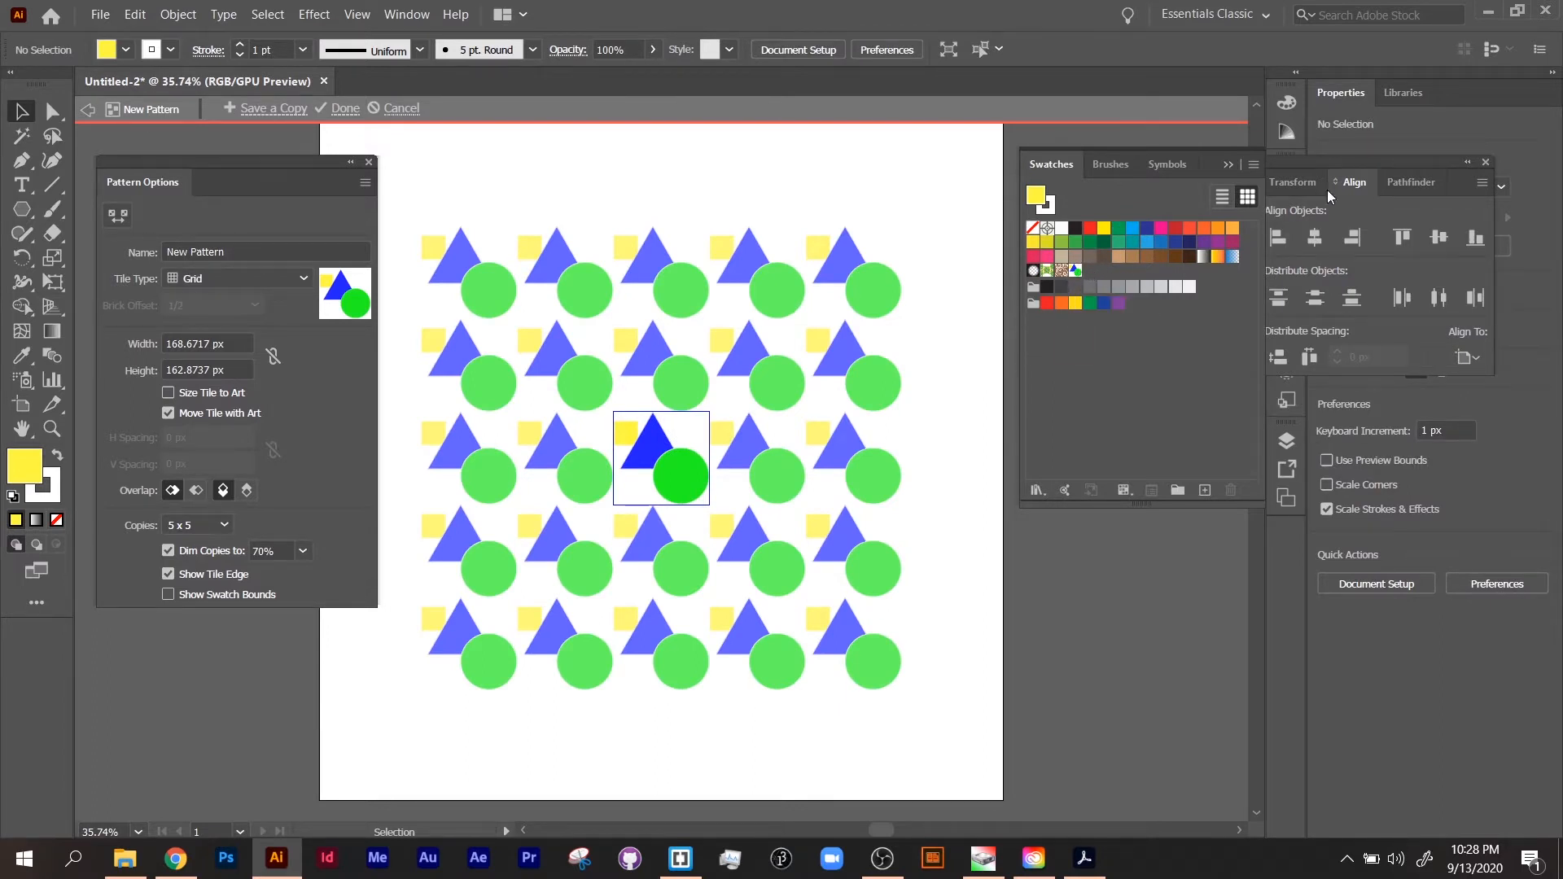
Step: Move the floating Align panel clear of the swatches and check the list of available panels for Pattern Options
left_click_drag(1337, 162, 1441, 218)
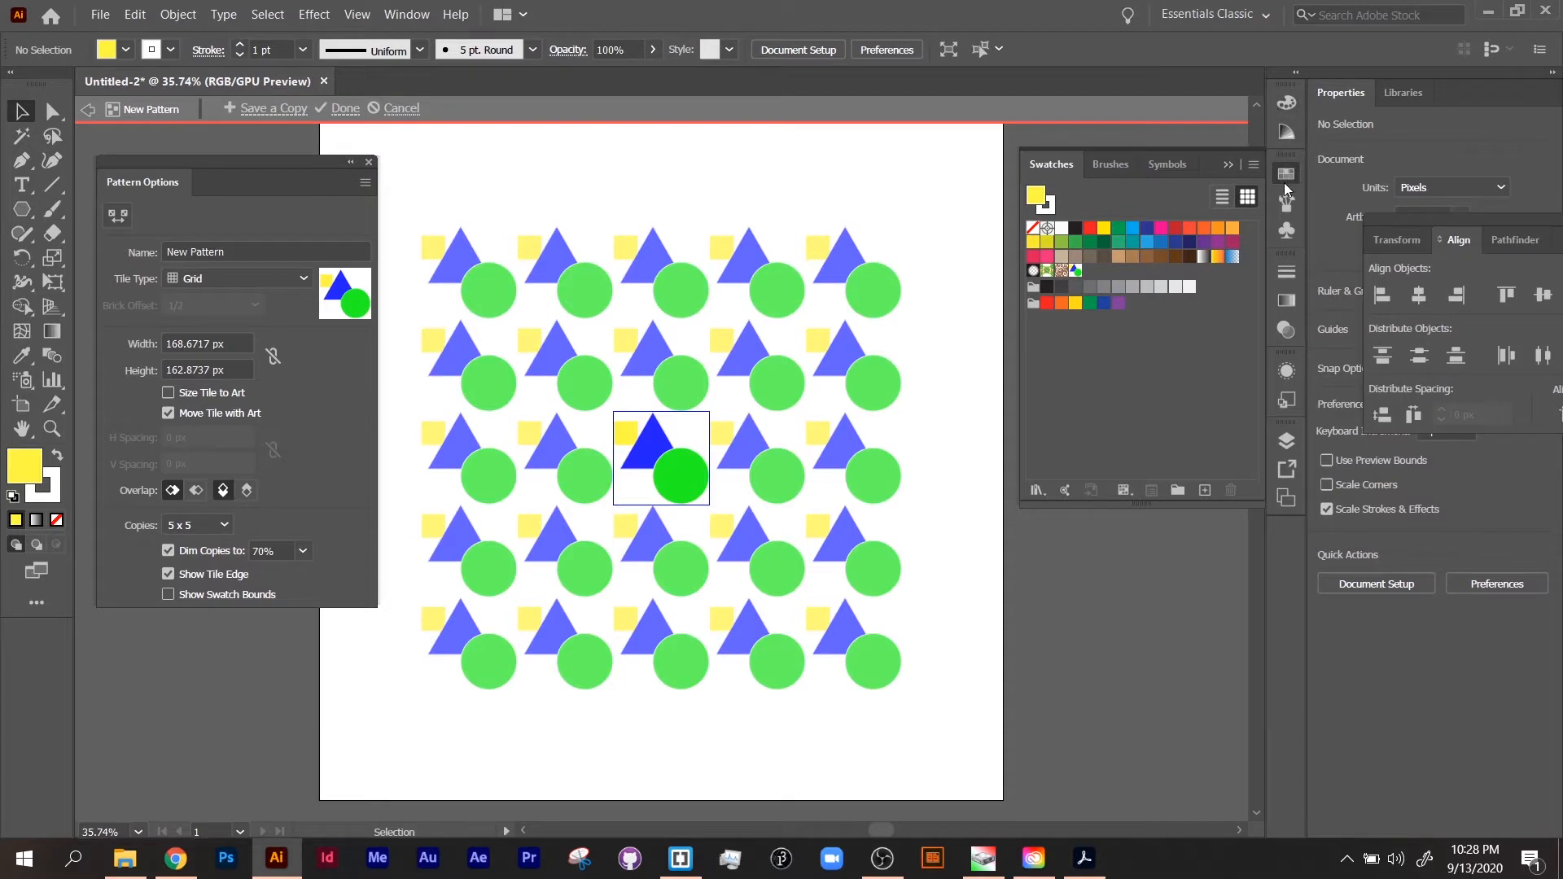
left_click(1287, 174)
left_click(1287, 175)
left_click(406, 14)
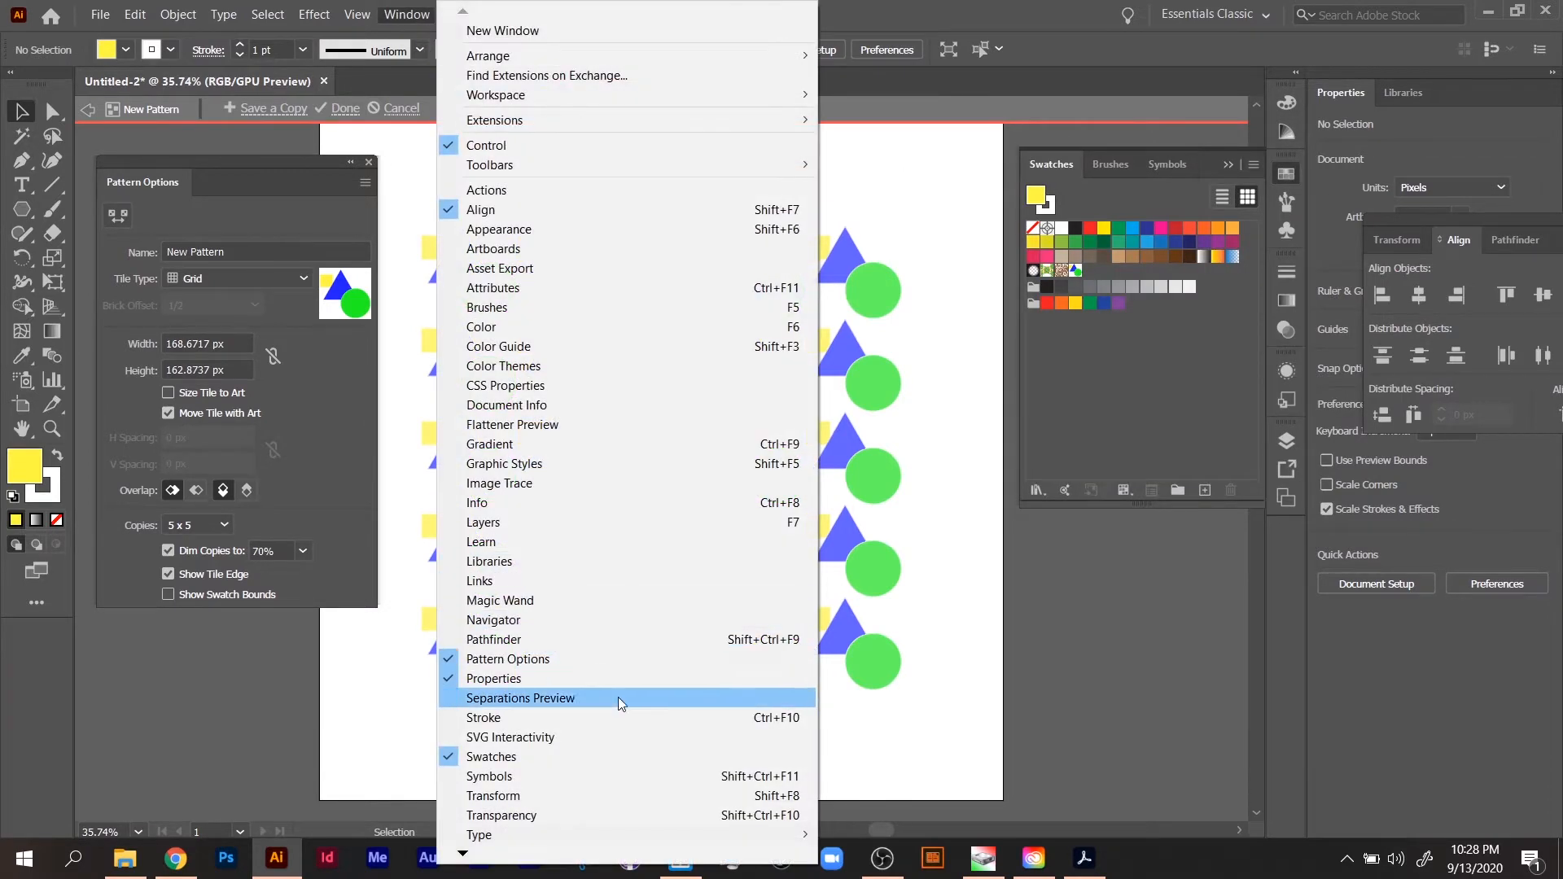
left_click(386, 677)
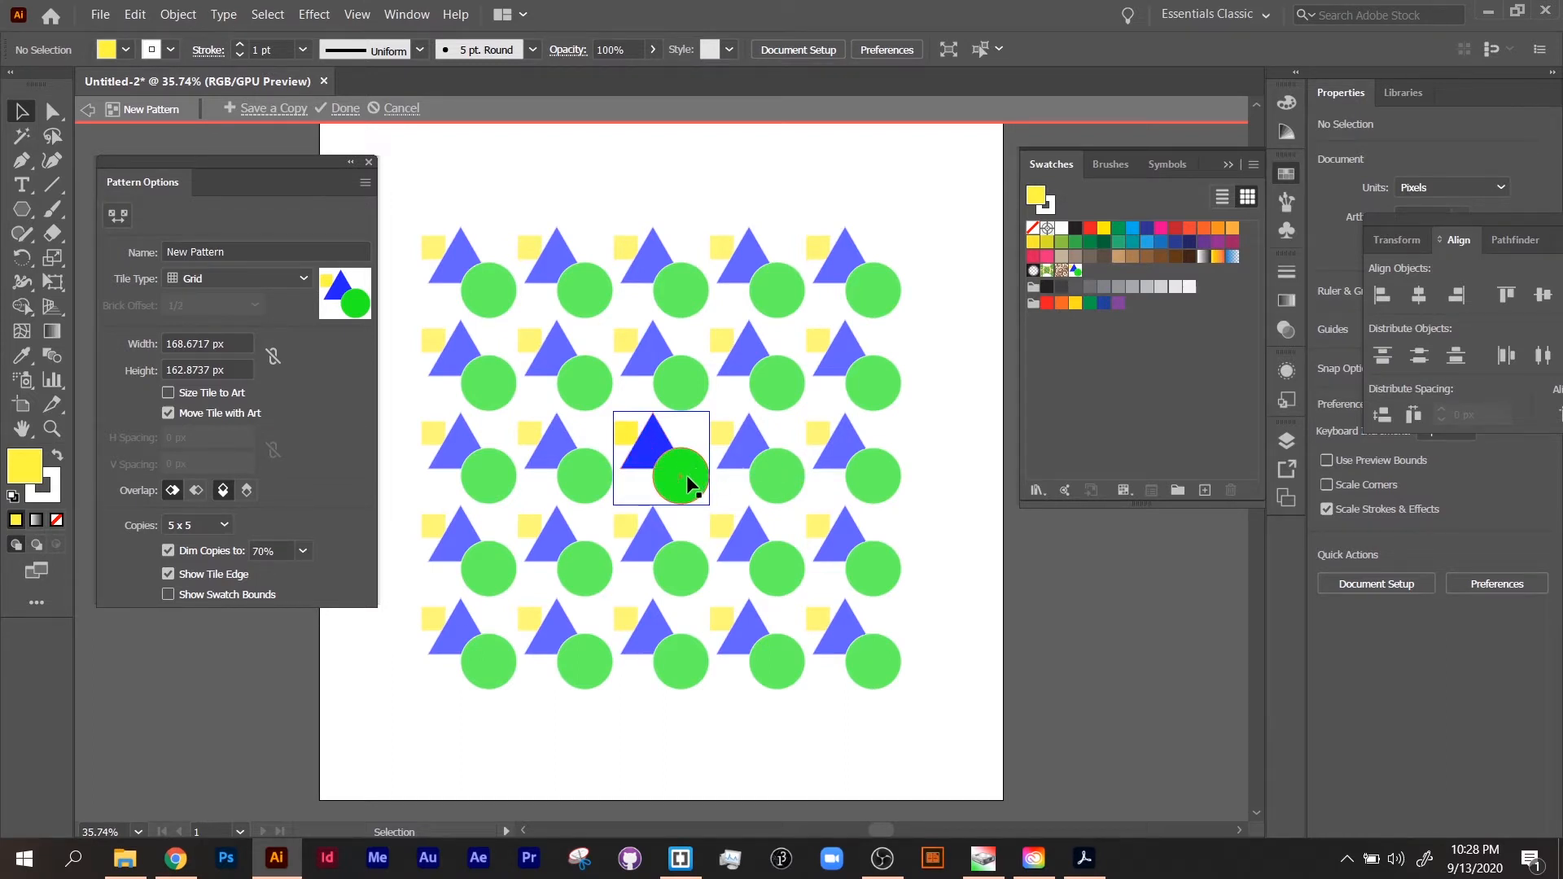
Step: Shift the circle slightly up inside the tile and name the pattern "Test Pattern"
mouse_move(687, 476)
left_mouse_down()
mouse_move(687, 452)
mouse_move(676, 480)
left_mouse_up()
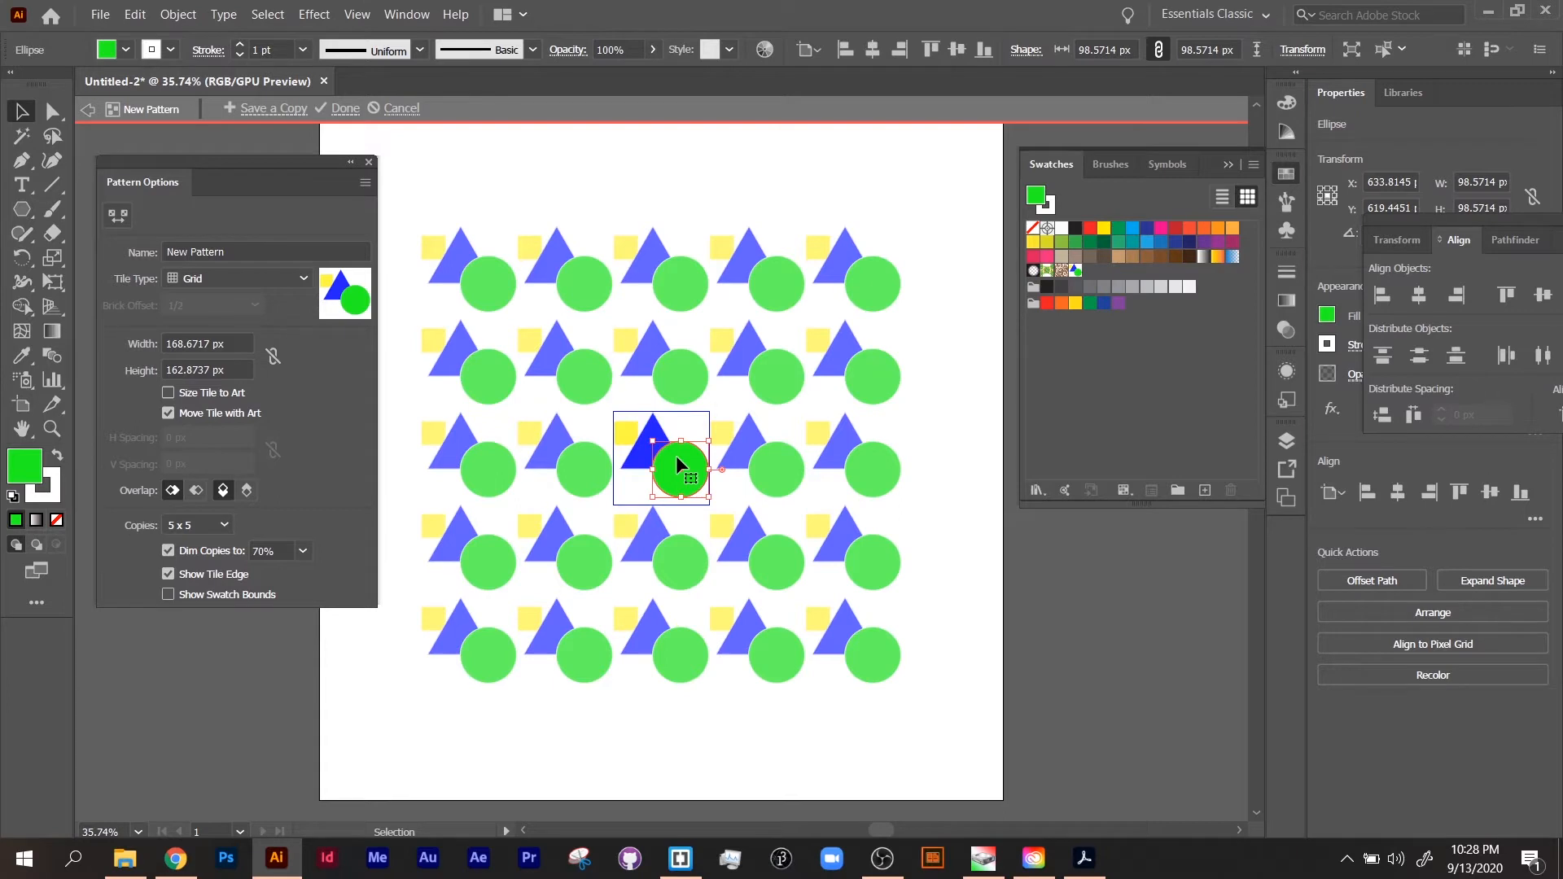
left_click(181, 246)
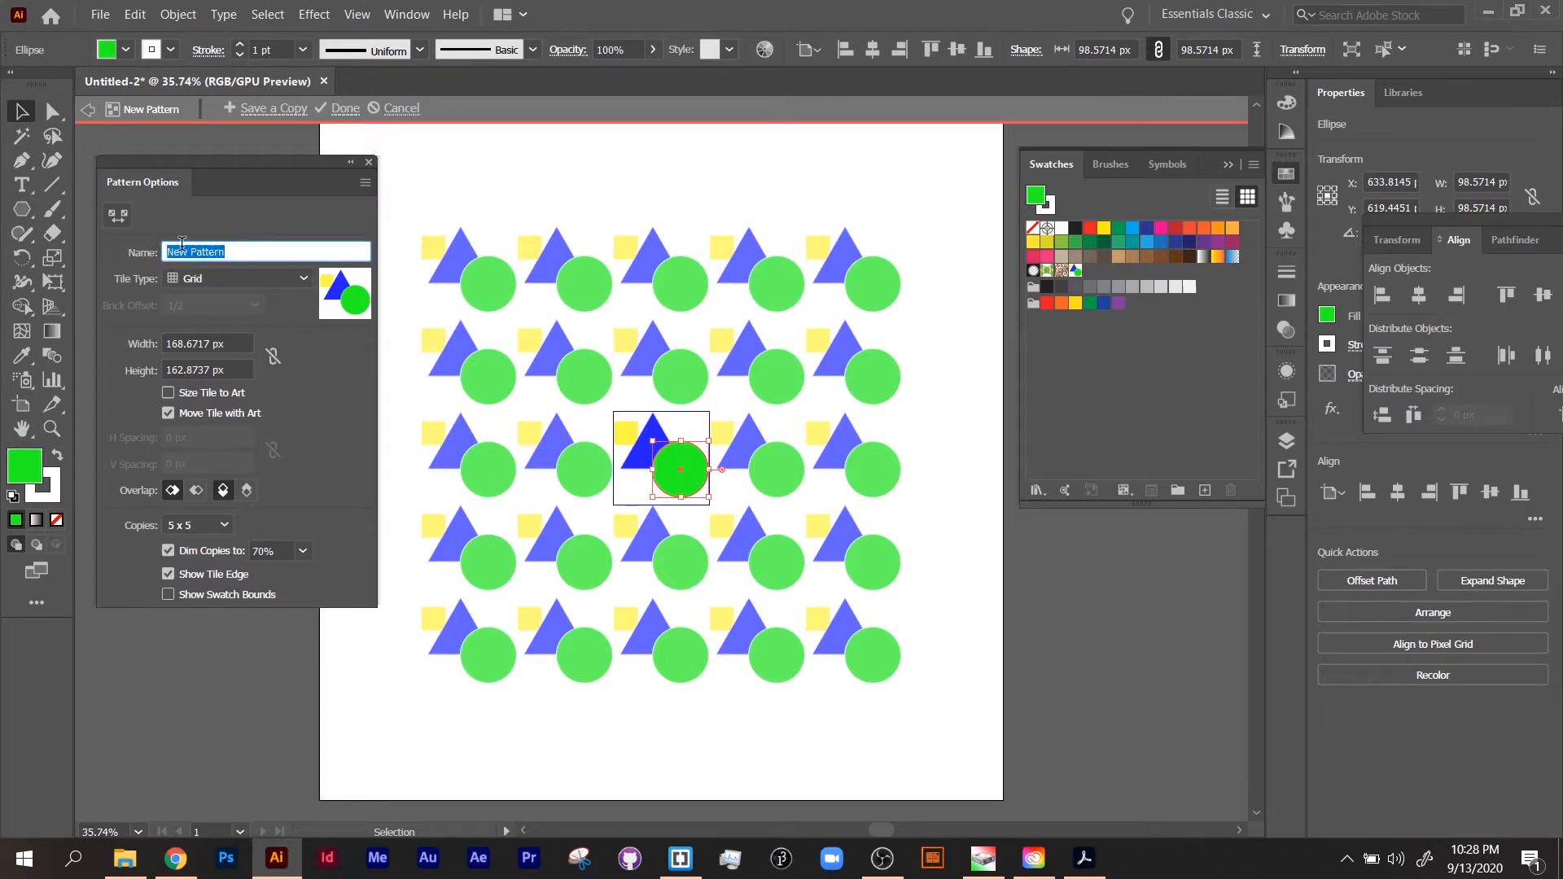
type("Test Pattern")
Step: Set the pattern's tile type to Brick by Row with a brick offset of 3/4
left_click(198, 283)
left_click(215, 322)
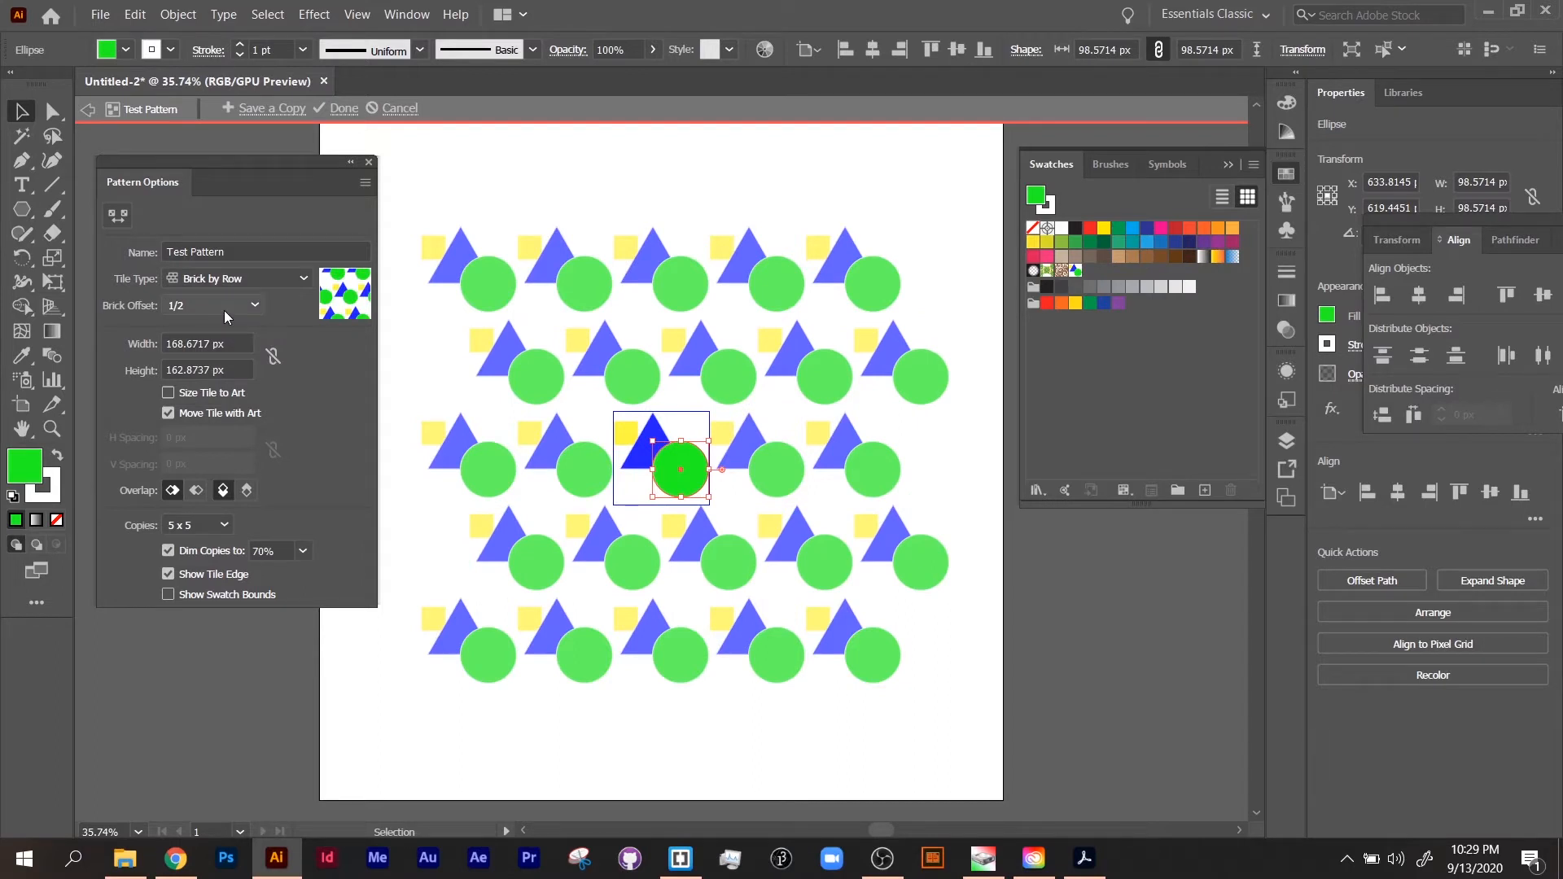
left_click(208, 312)
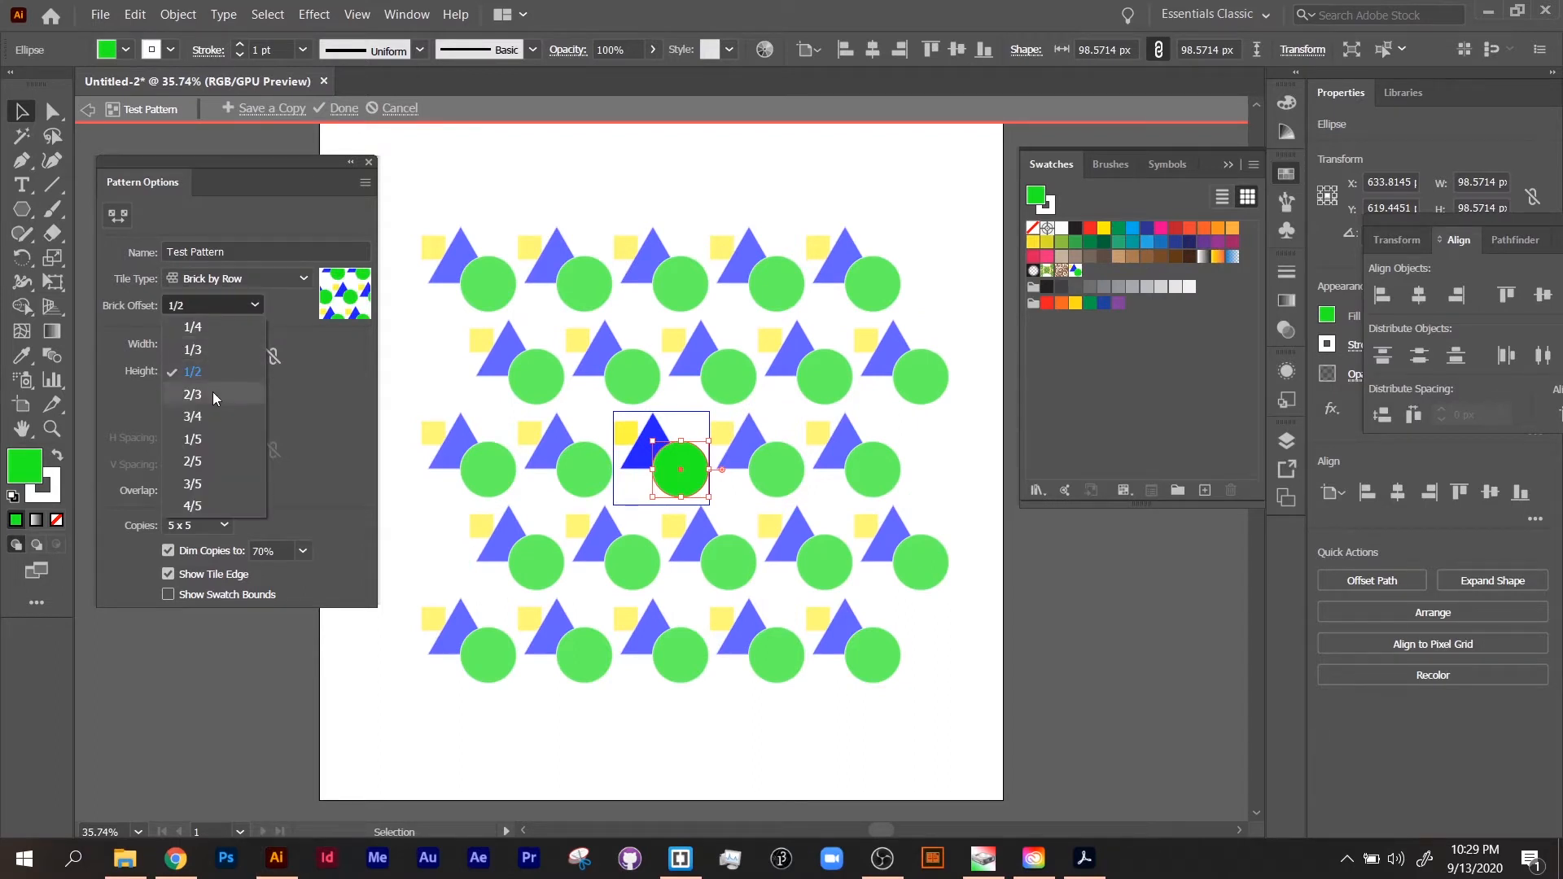
left_click(204, 422)
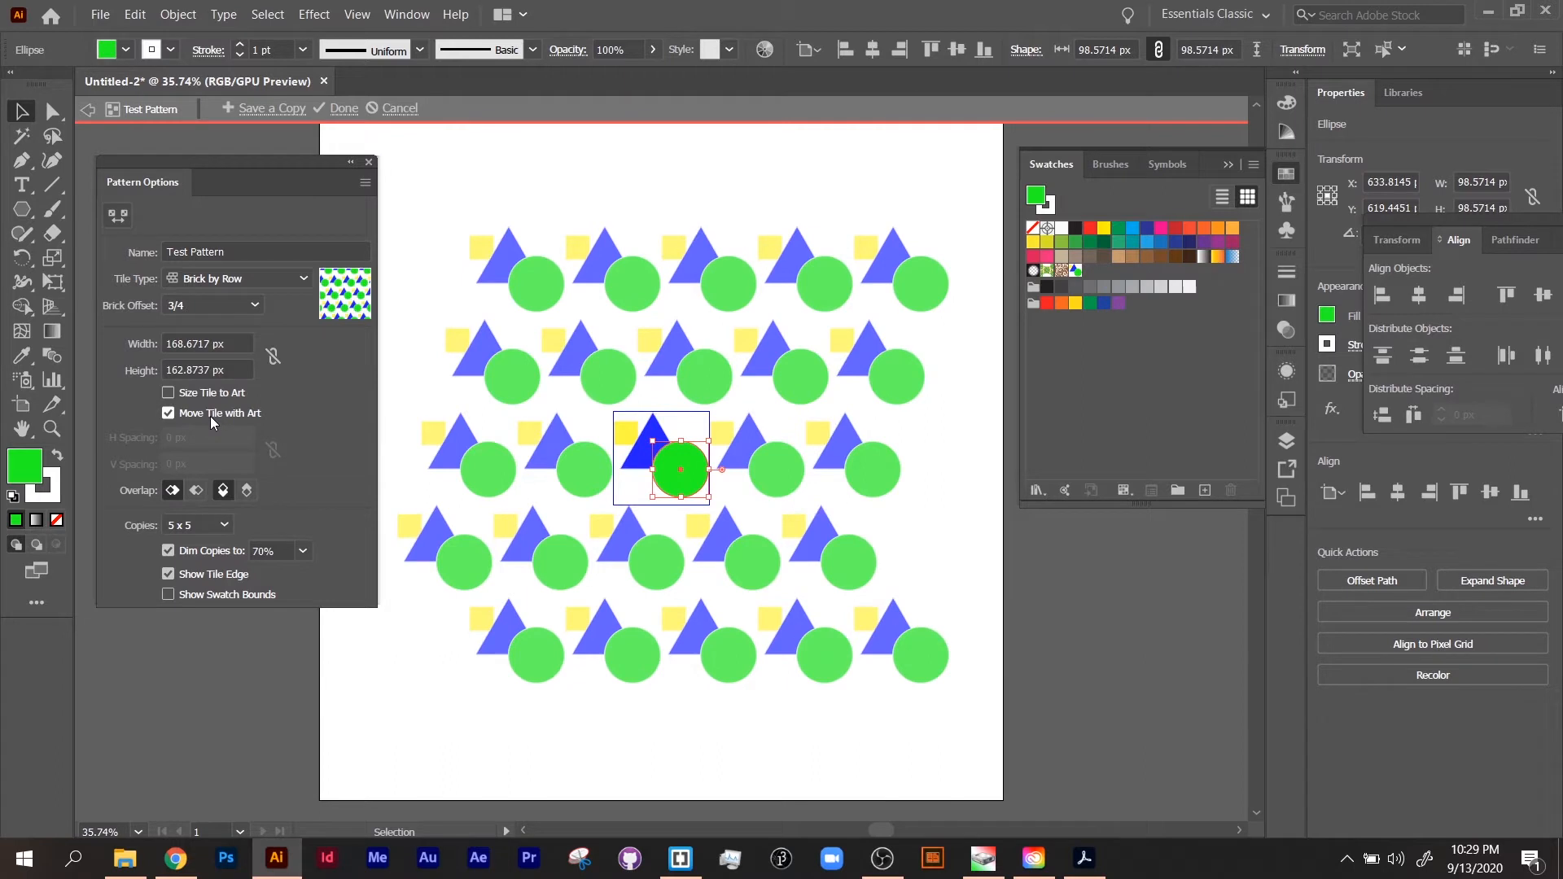
Step: Try the Hex by Column tile type and return the pattern to Grid
left_click(254, 279)
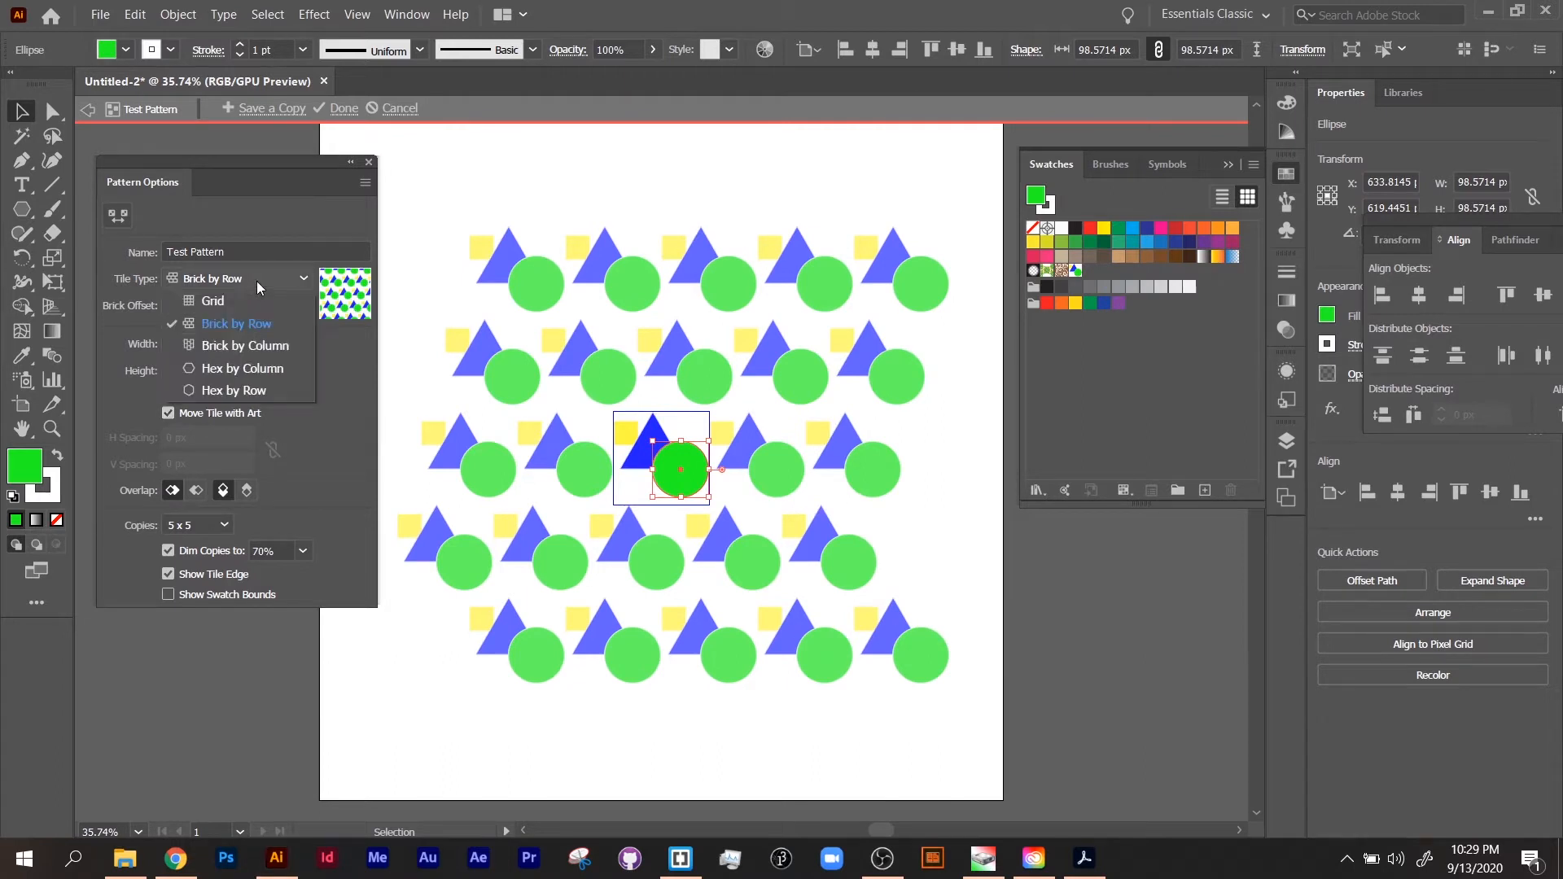
left_click(269, 371)
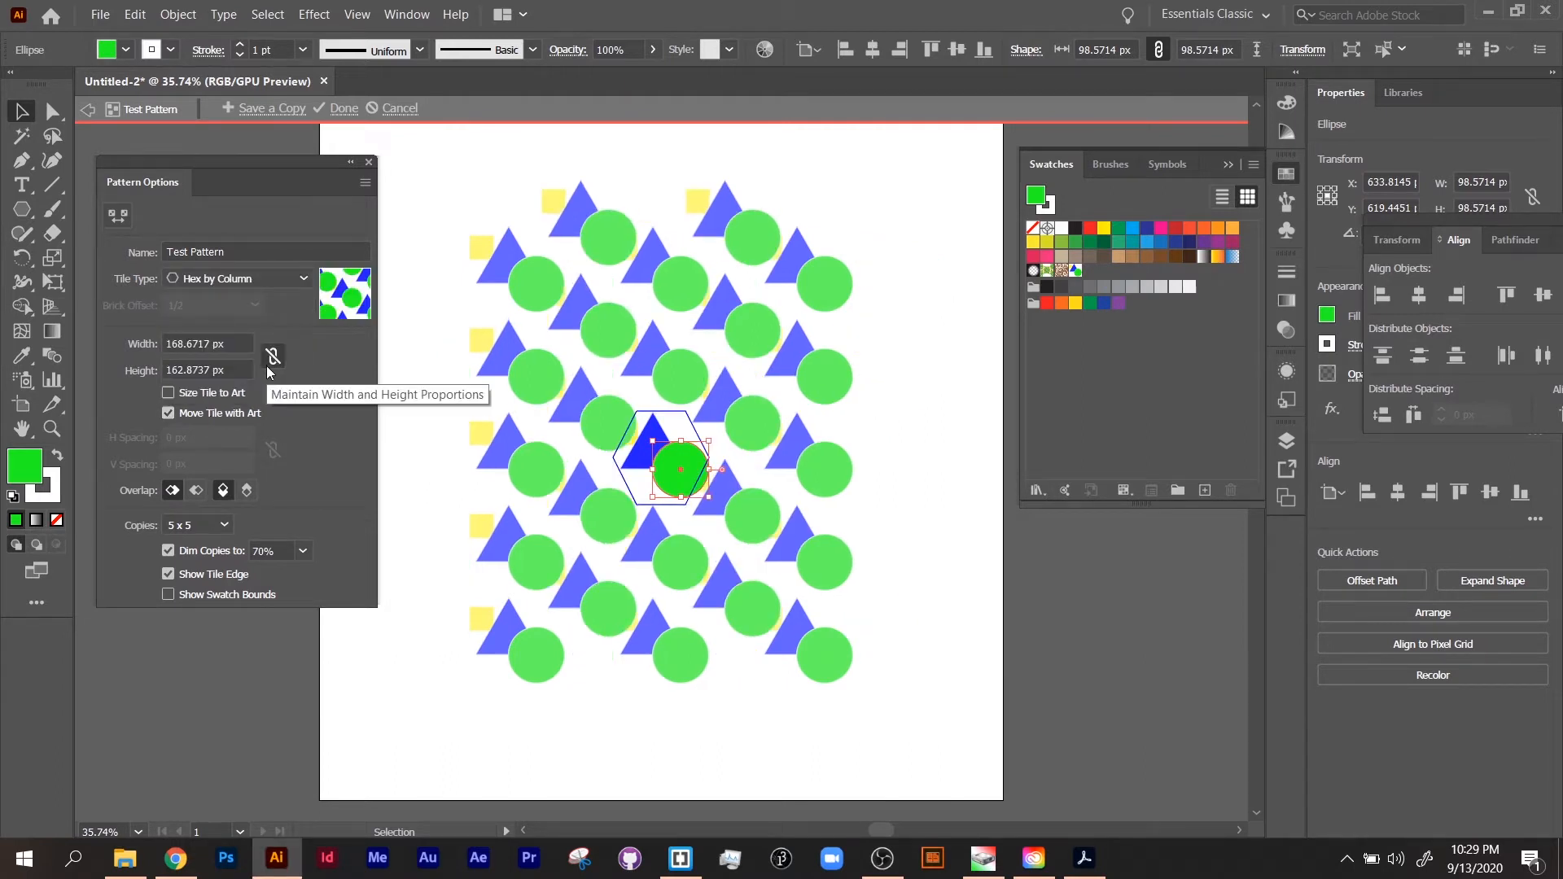
left_click(260, 279)
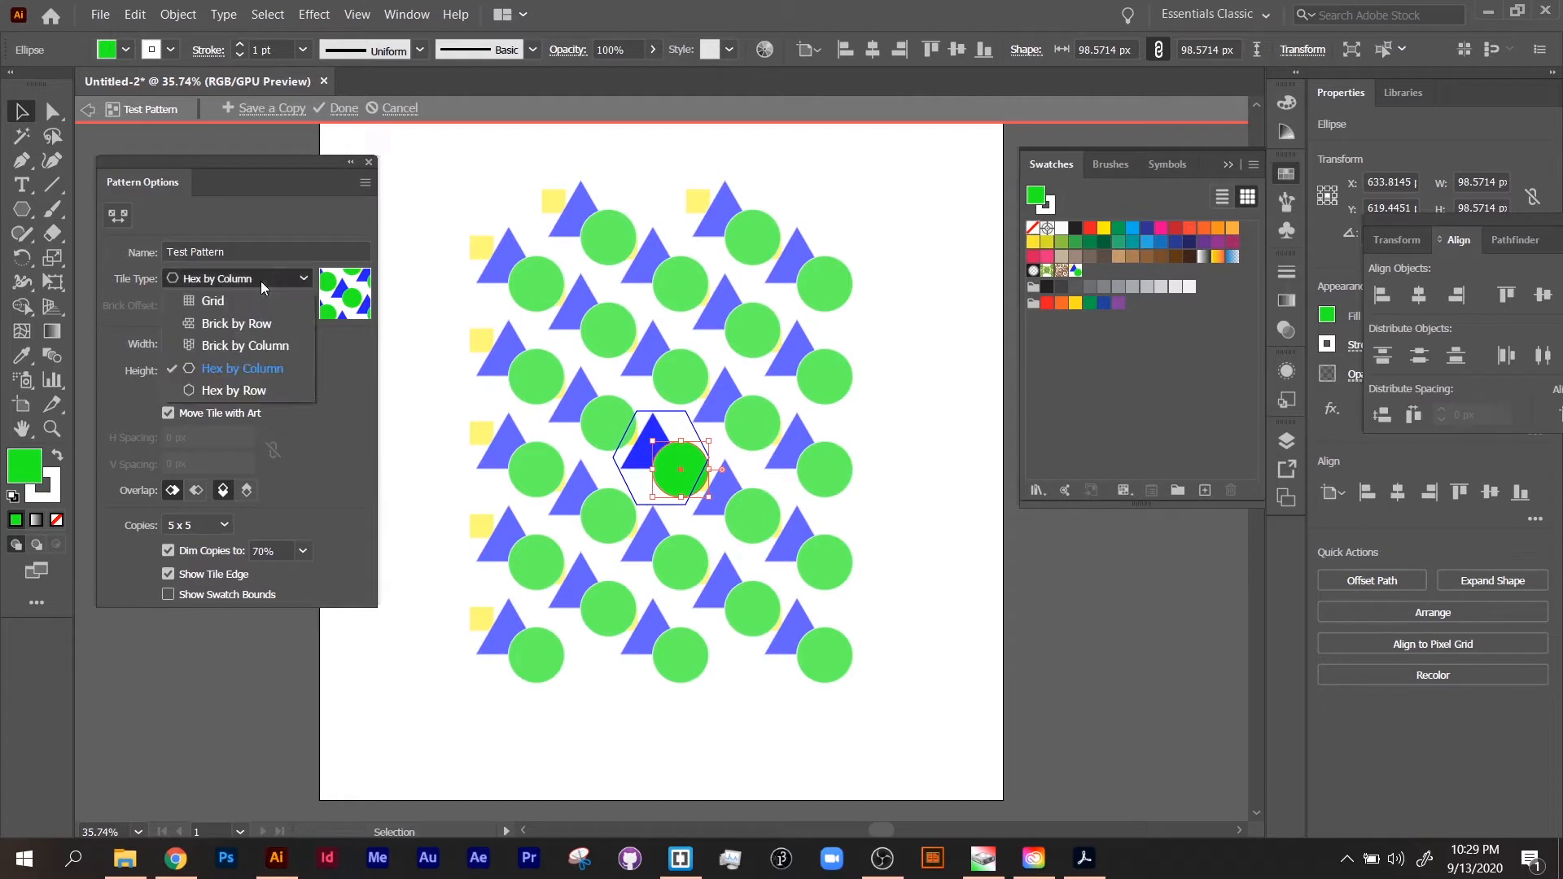
left_click(252, 308)
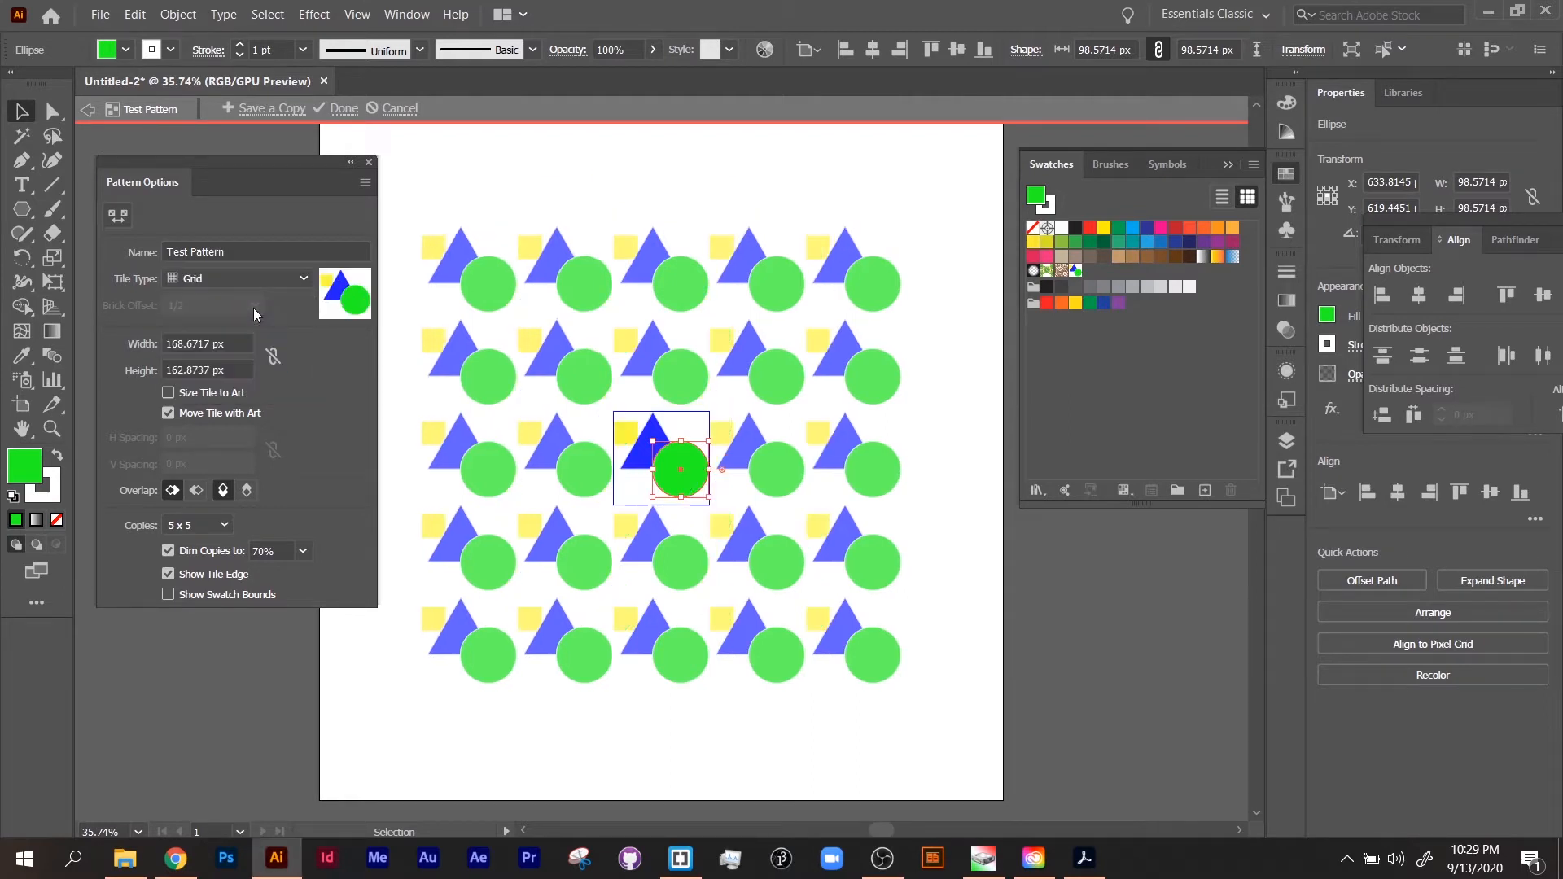
Step: Deselect the artwork and turn on Size Tile to Art for the pattern
left_click(617, 500)
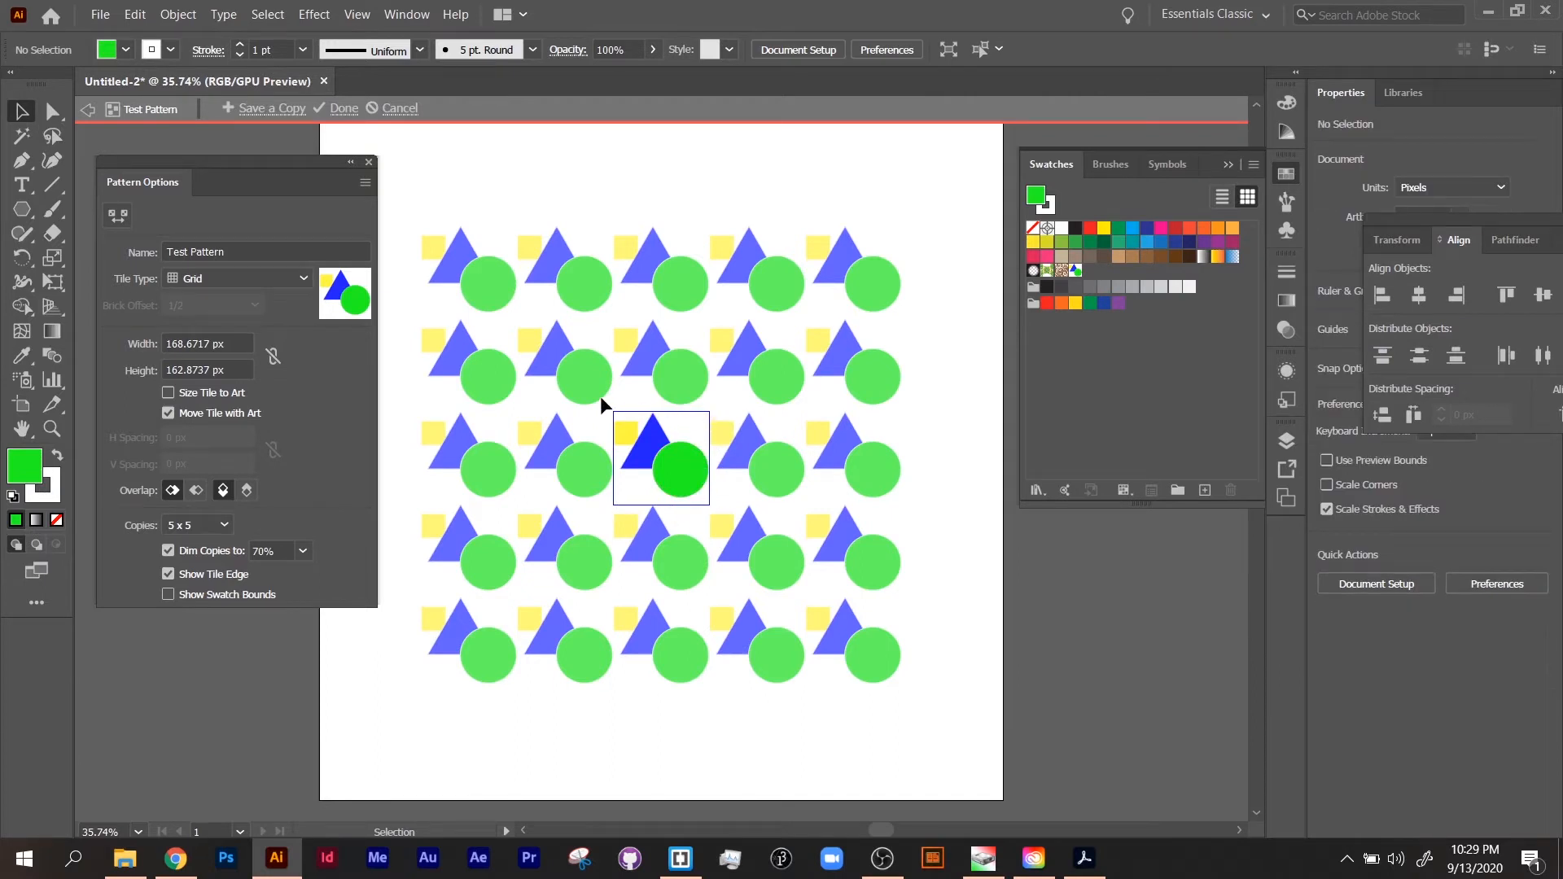
left_click(709, 459)
left_click(711, 418)
left_click(169, 394)
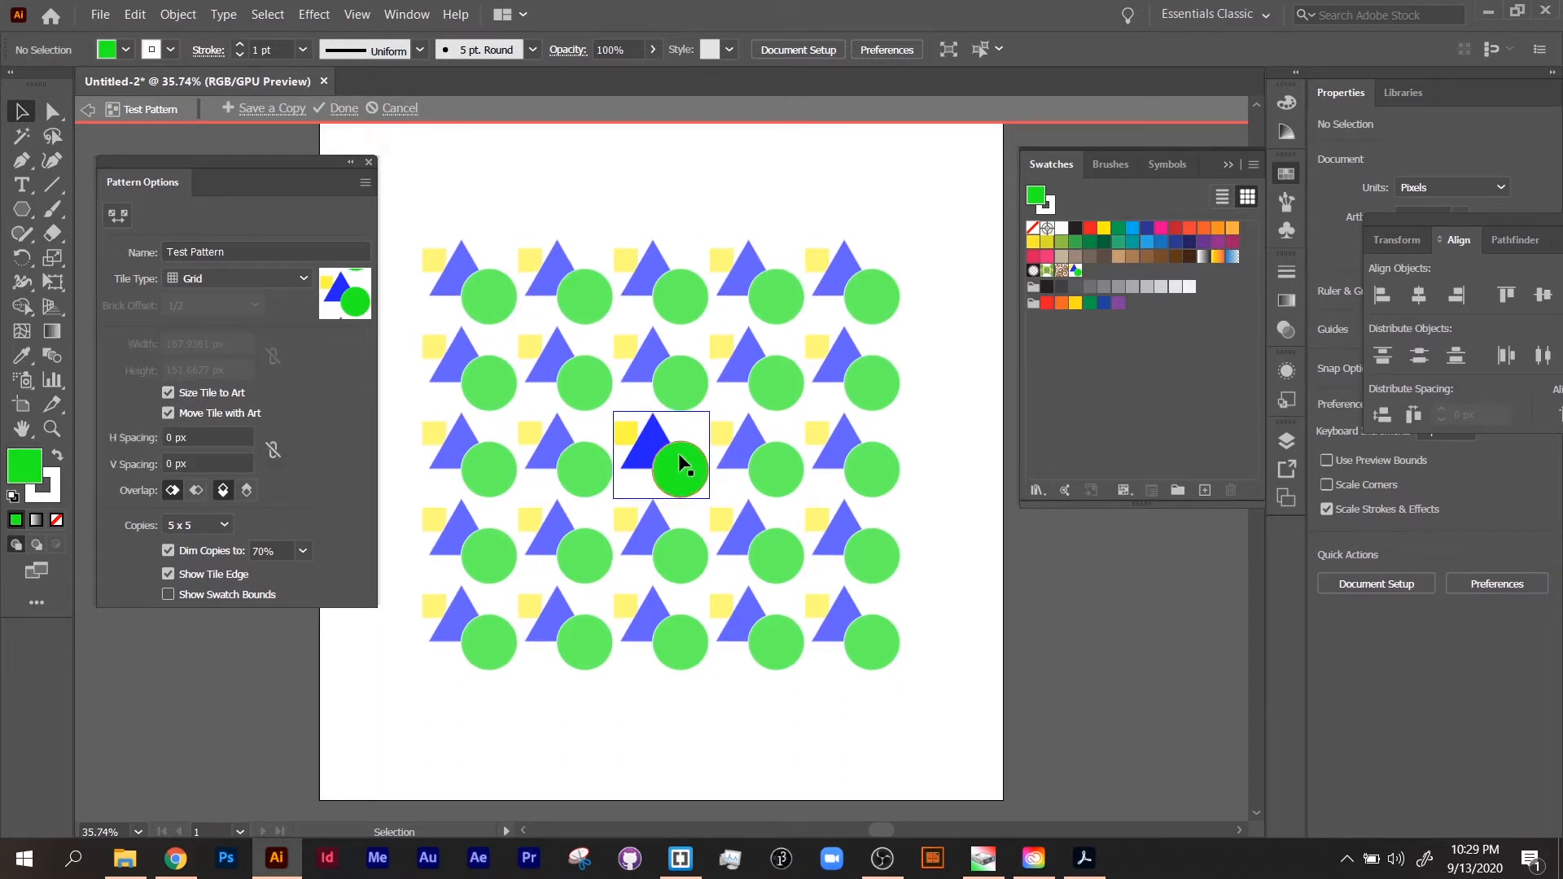
Step: Stack the tile's shapes by moving the circle directly below the triangle and the square directly above it
mouse_move(684, 485)
left_mouse_down()
mouse_move(746, 560)
mouse_move(634, 568)
mouse_move(661, 490)
left_mouse_up()
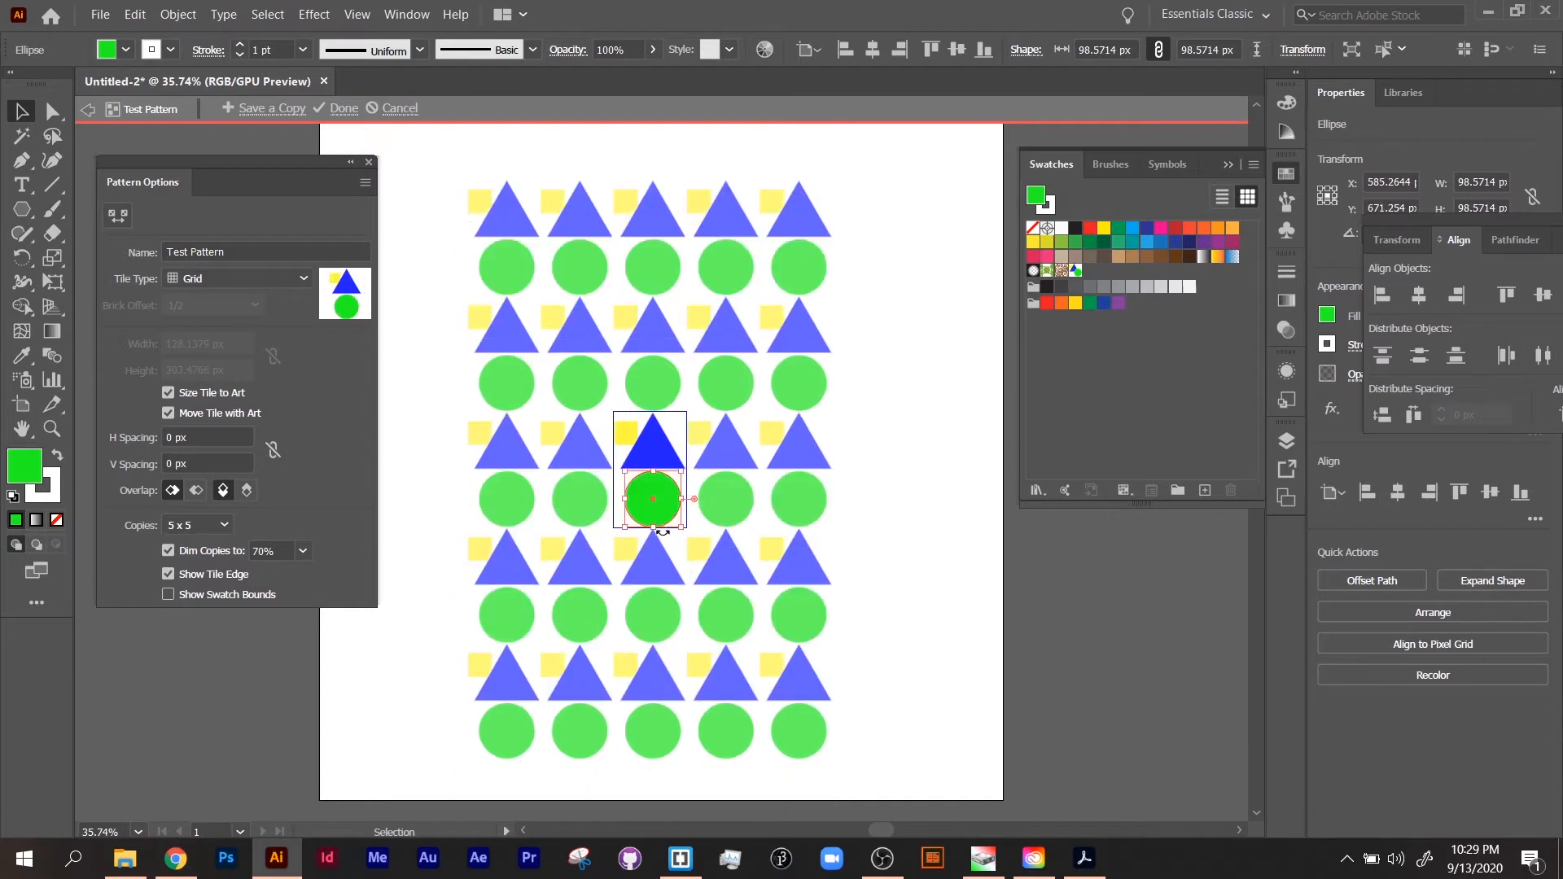
left_click_drag(636, 431, 668, 399)
left_click(718, 501)
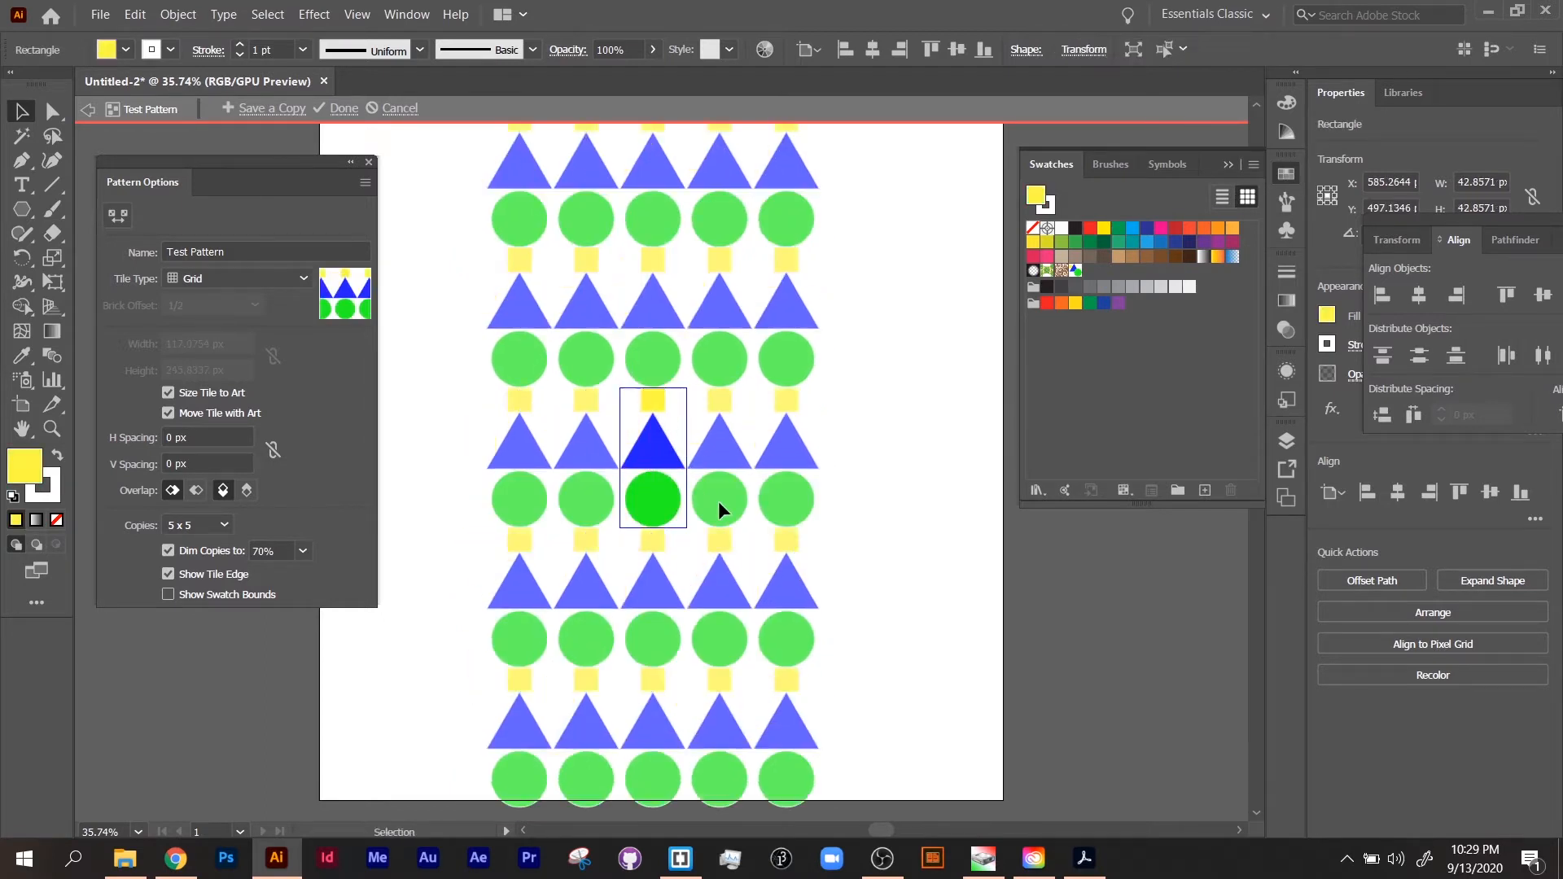
Step: Align the square, triangle and circle on their horizontal centers and deselect them
left_click(657, 407)
left_click(666, 503)
left_click(650, 446)
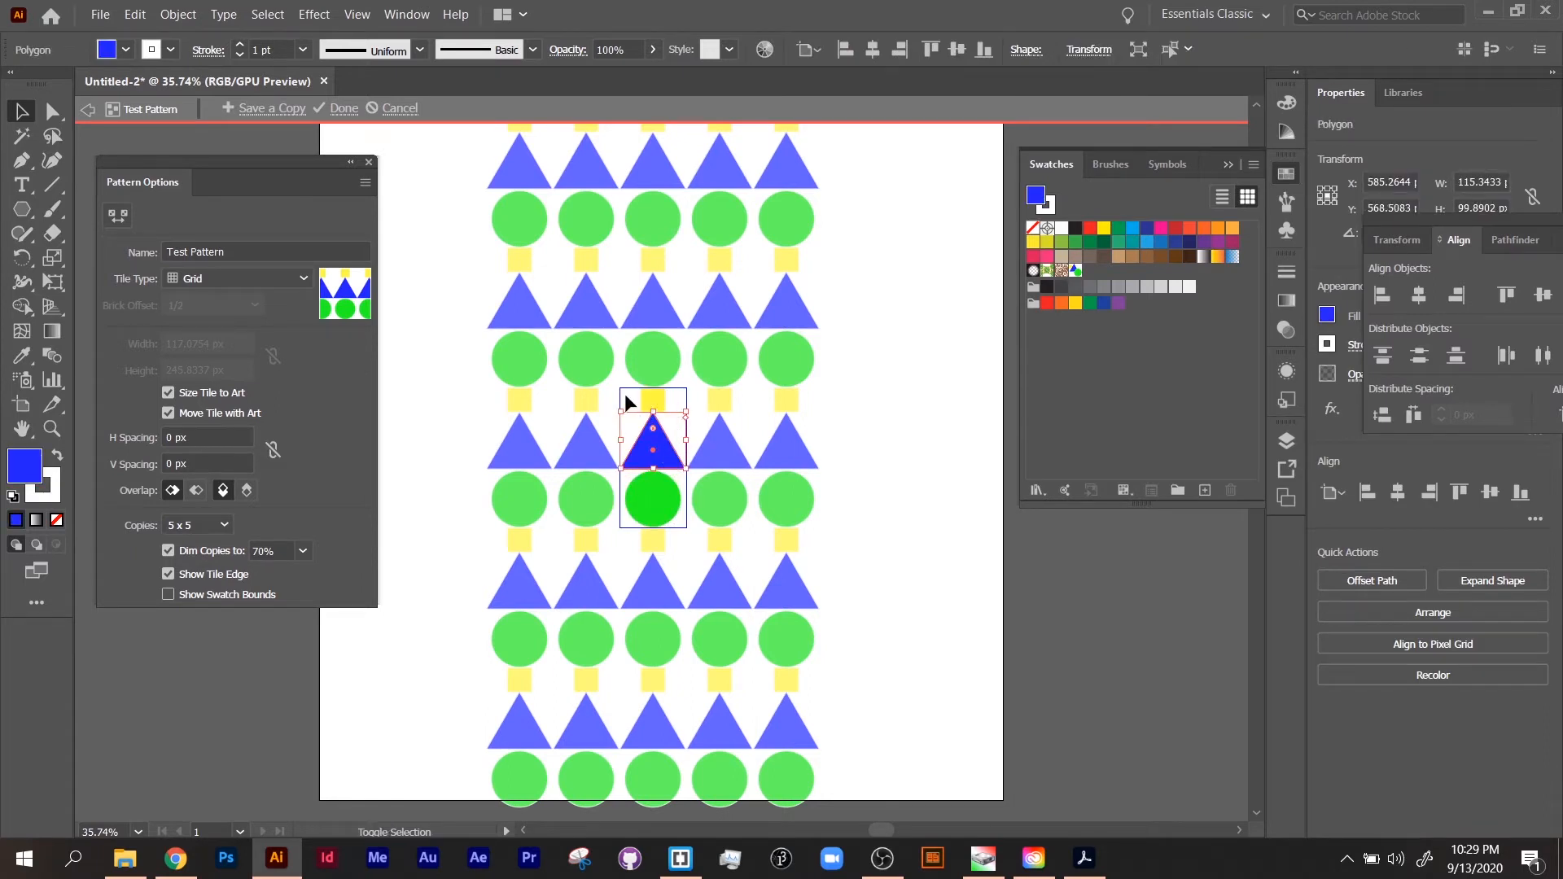
left_click_drag(624, 394, 700, 531)
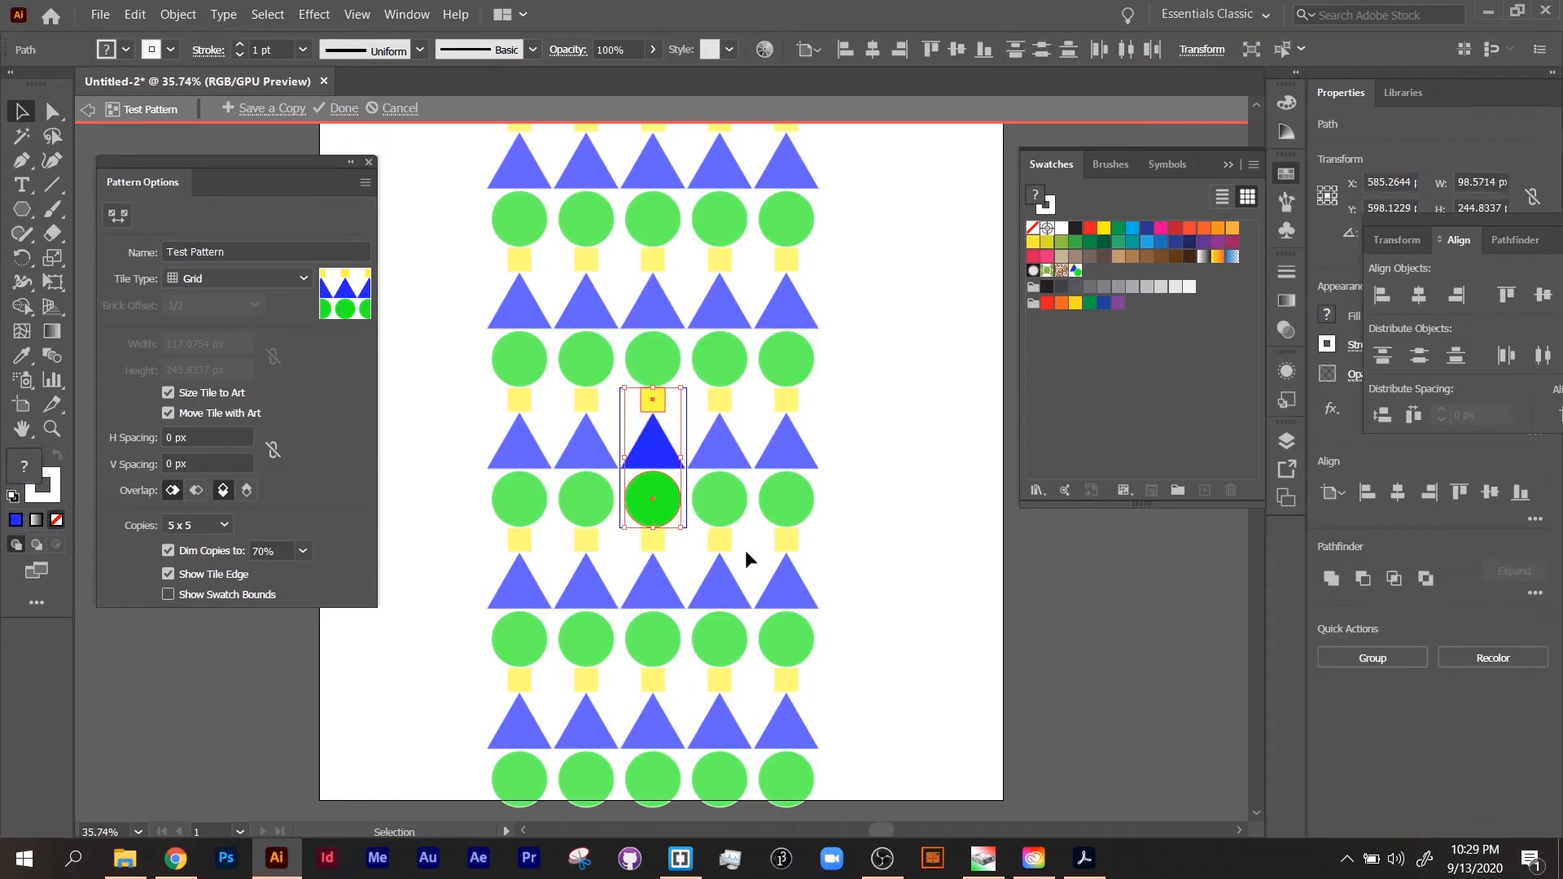
left_click(1395, 494)
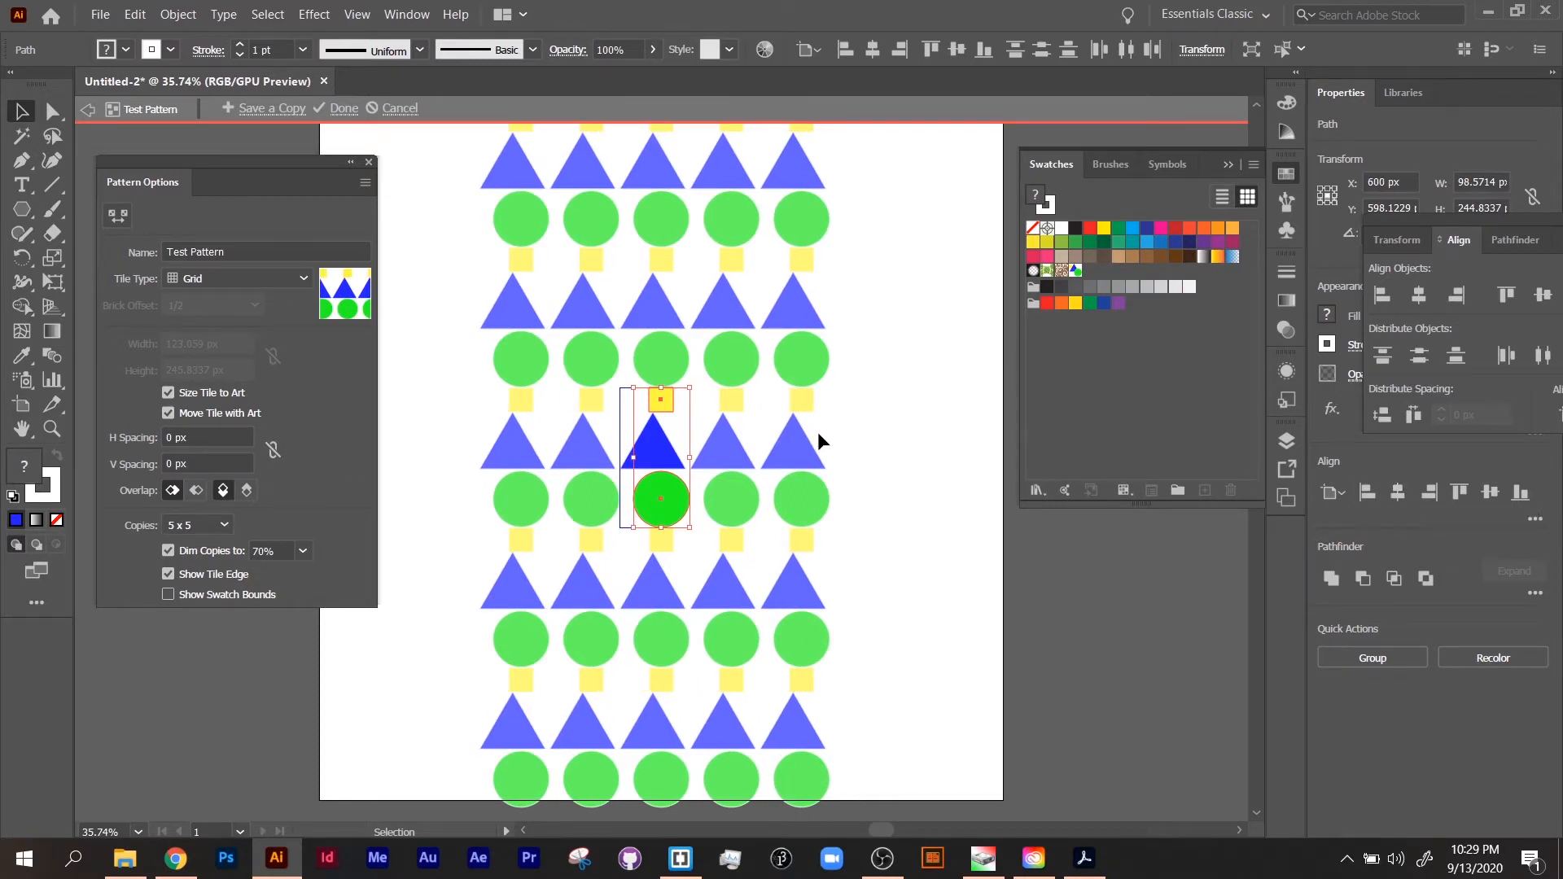
left_click(654, 448, "shift")
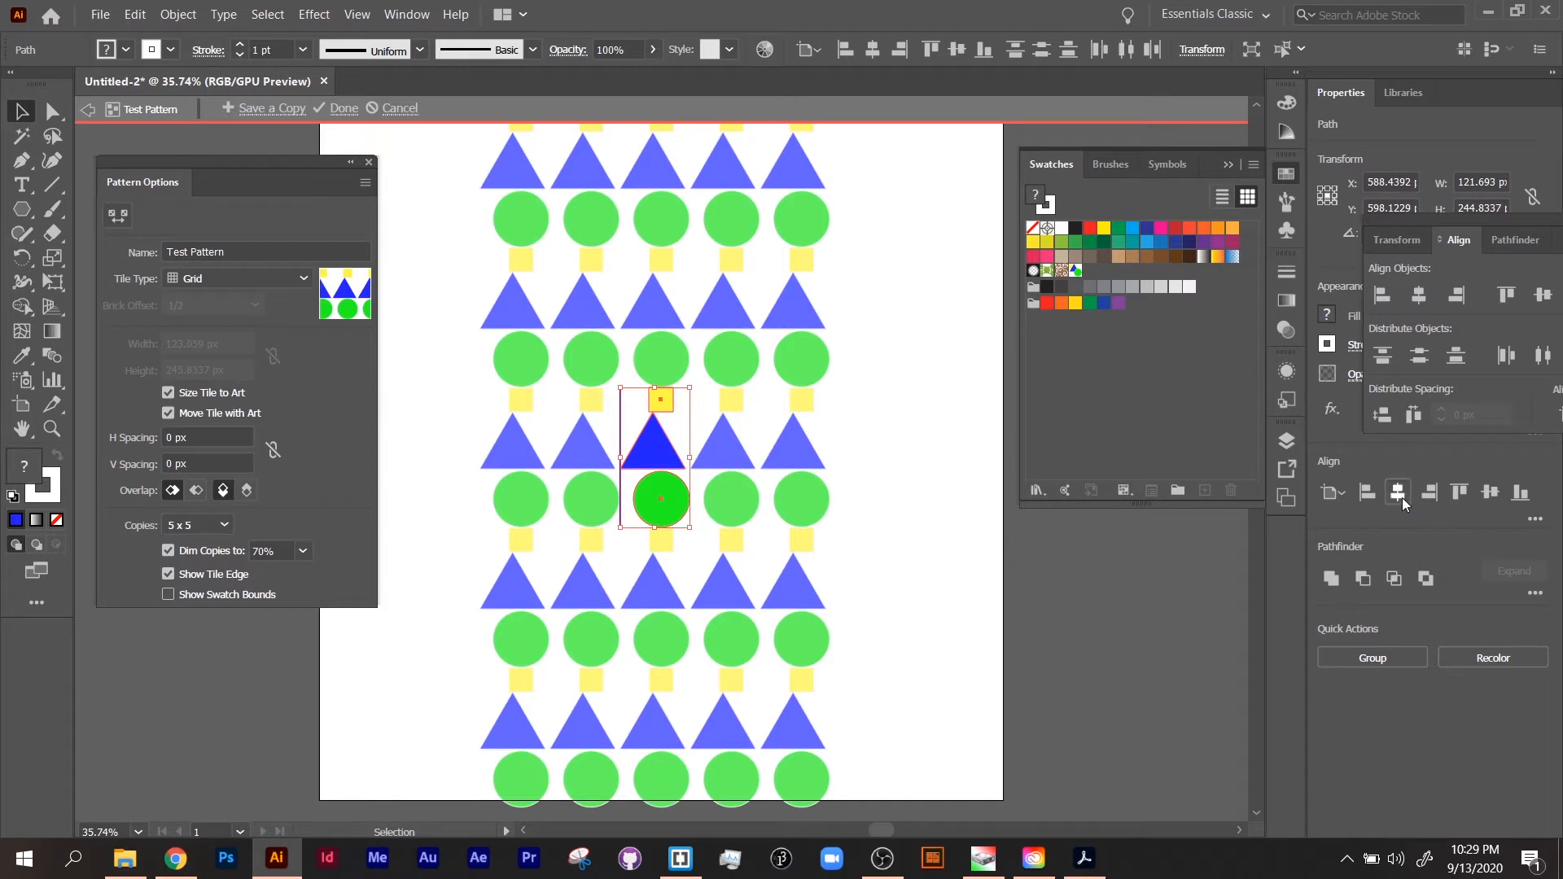
left_click(1399, 494)
left_click(417, 436)
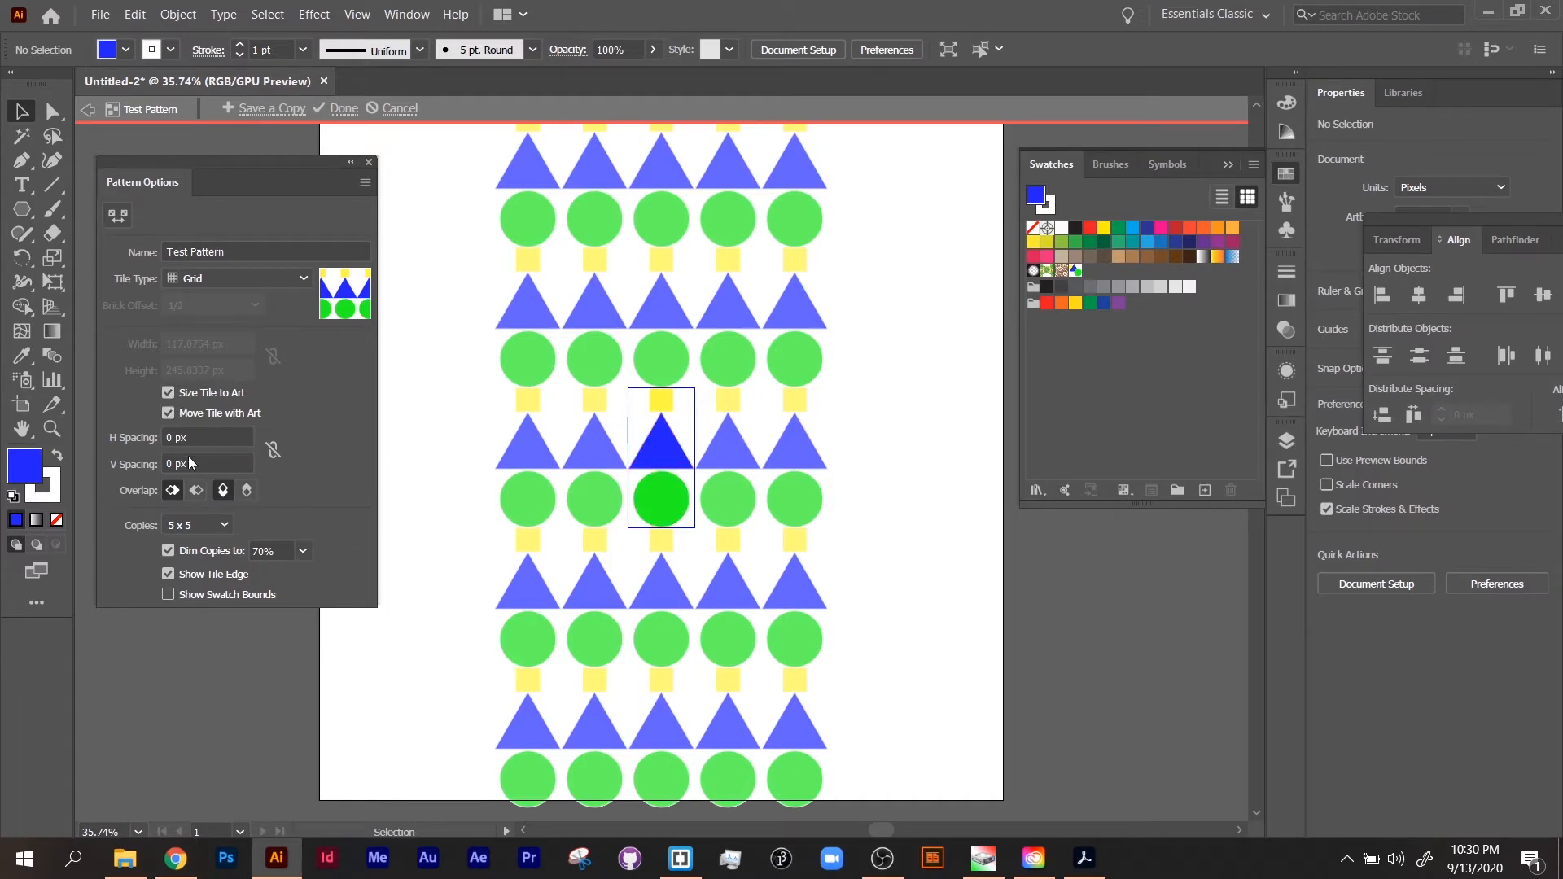
Step: Move the three stacked shapes left together with their tile and turn off Move Tile with Art
left_click_drag(637, 398, 558, 502)
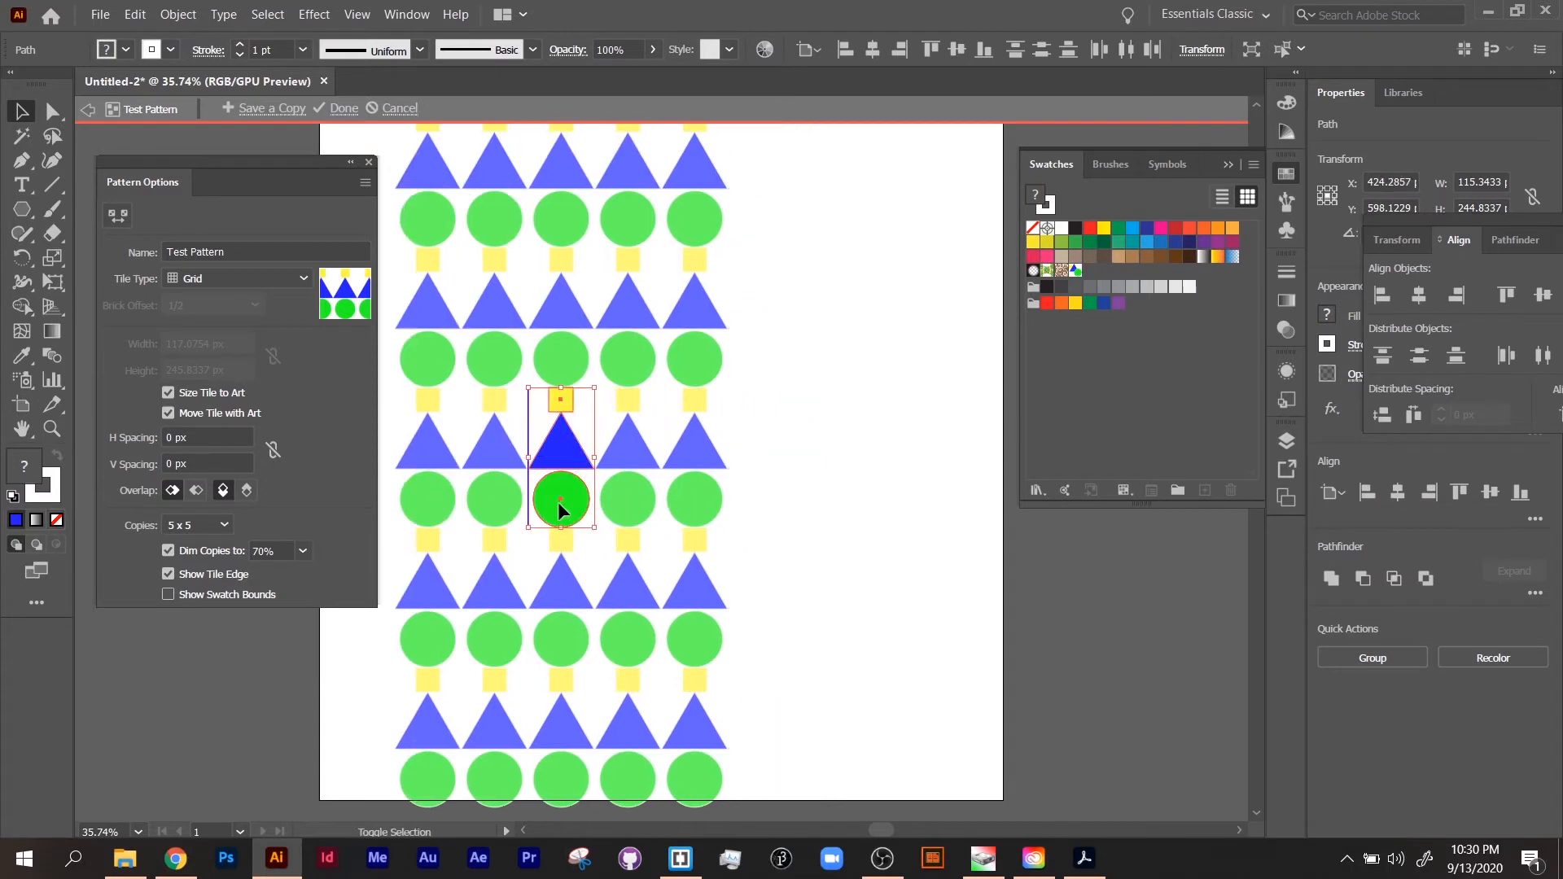
left_click(168, 412)
Step: Try moving the stacked shapes to the right of their tile, and undo the move
left_click_drag(572, 415, 715, 417)
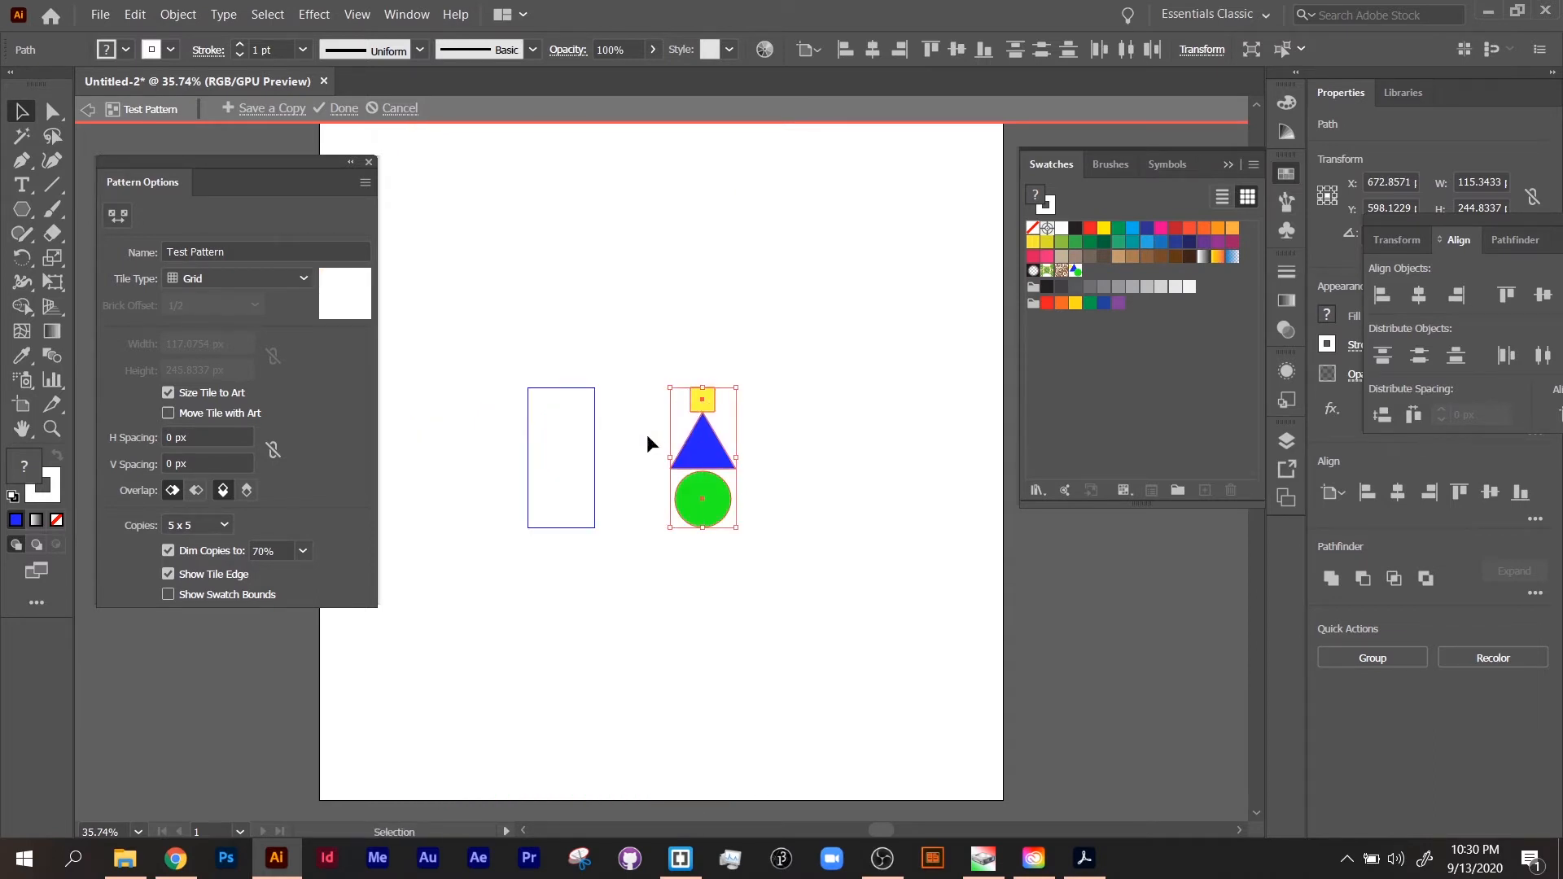
key("ctrl+z")
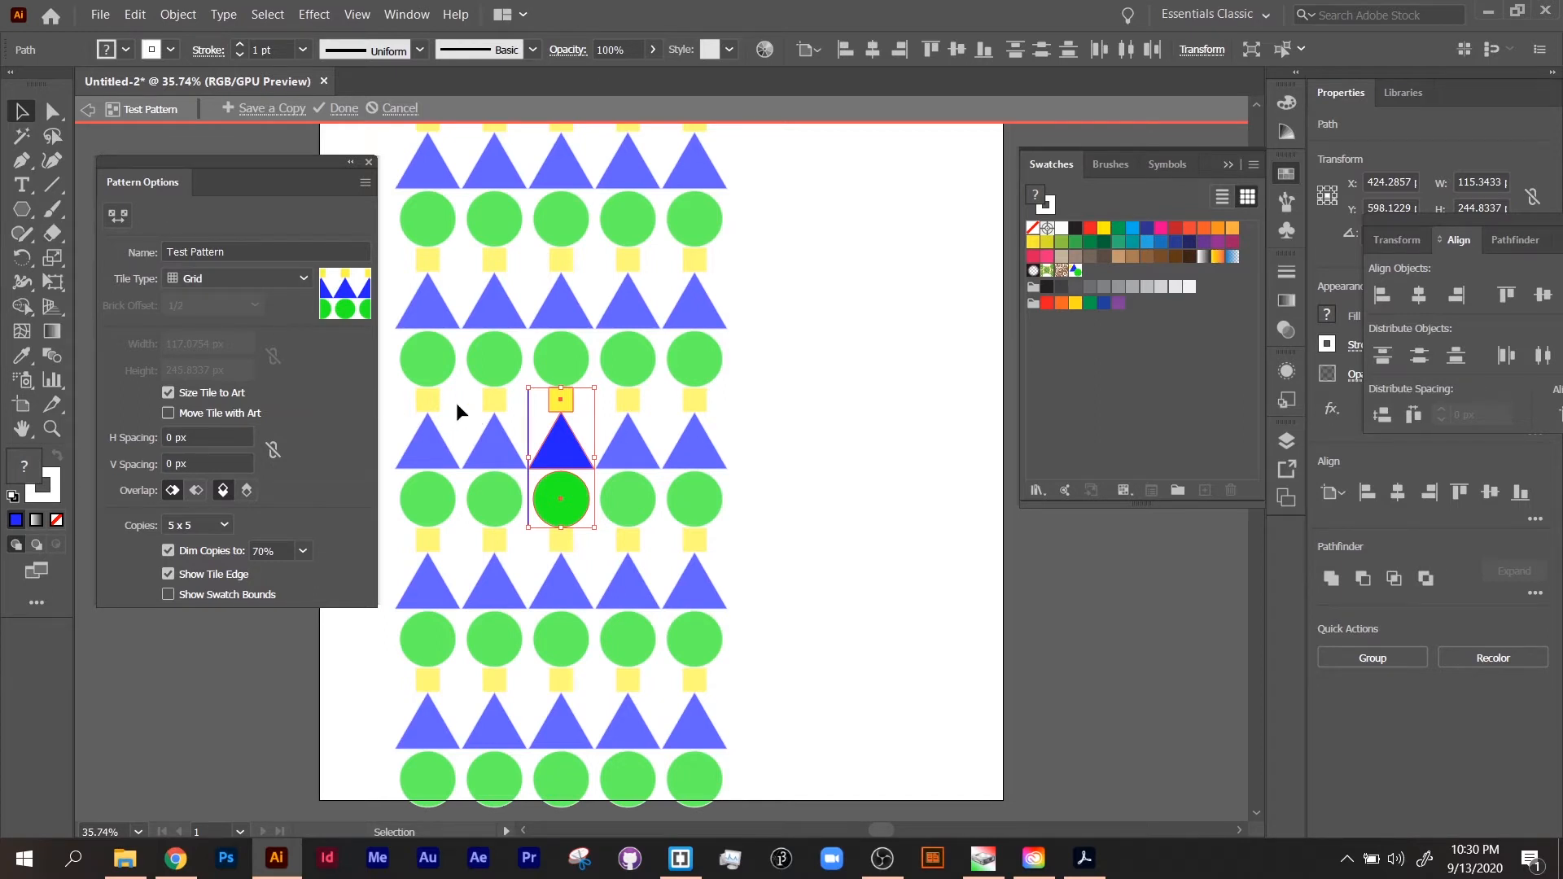
Step: Try enlarging the tile on all four sides with the Pattern Tile tool to spacings of about 214 px horizontal and 113 px vertical
left_click(116, 221)
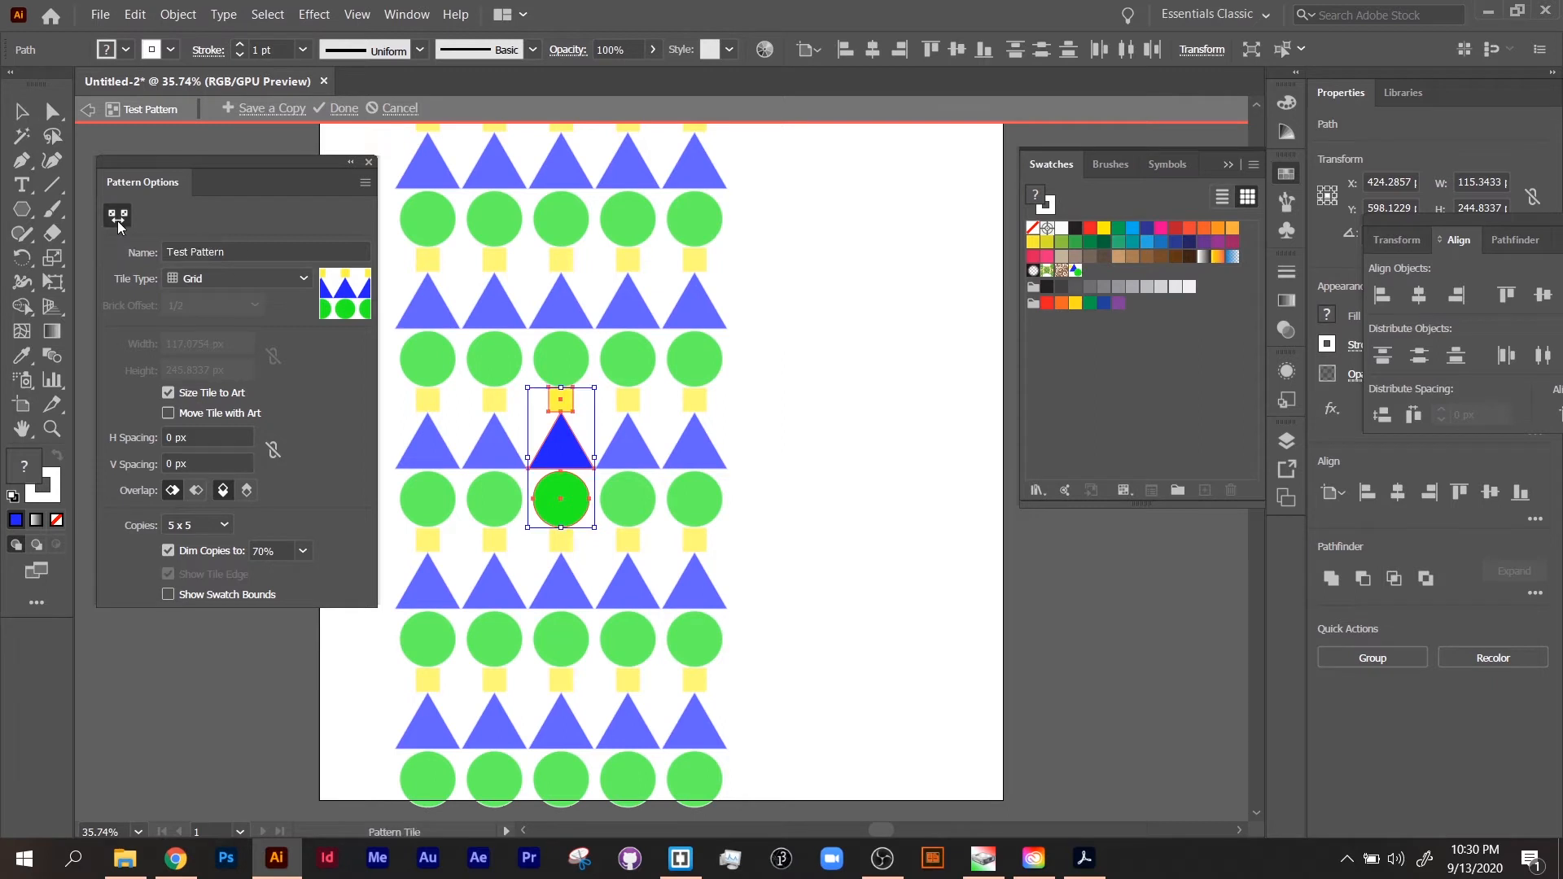
left_click_drag(595, 457, 653, 457)
left_click_drag(528, 457, 465, 458)
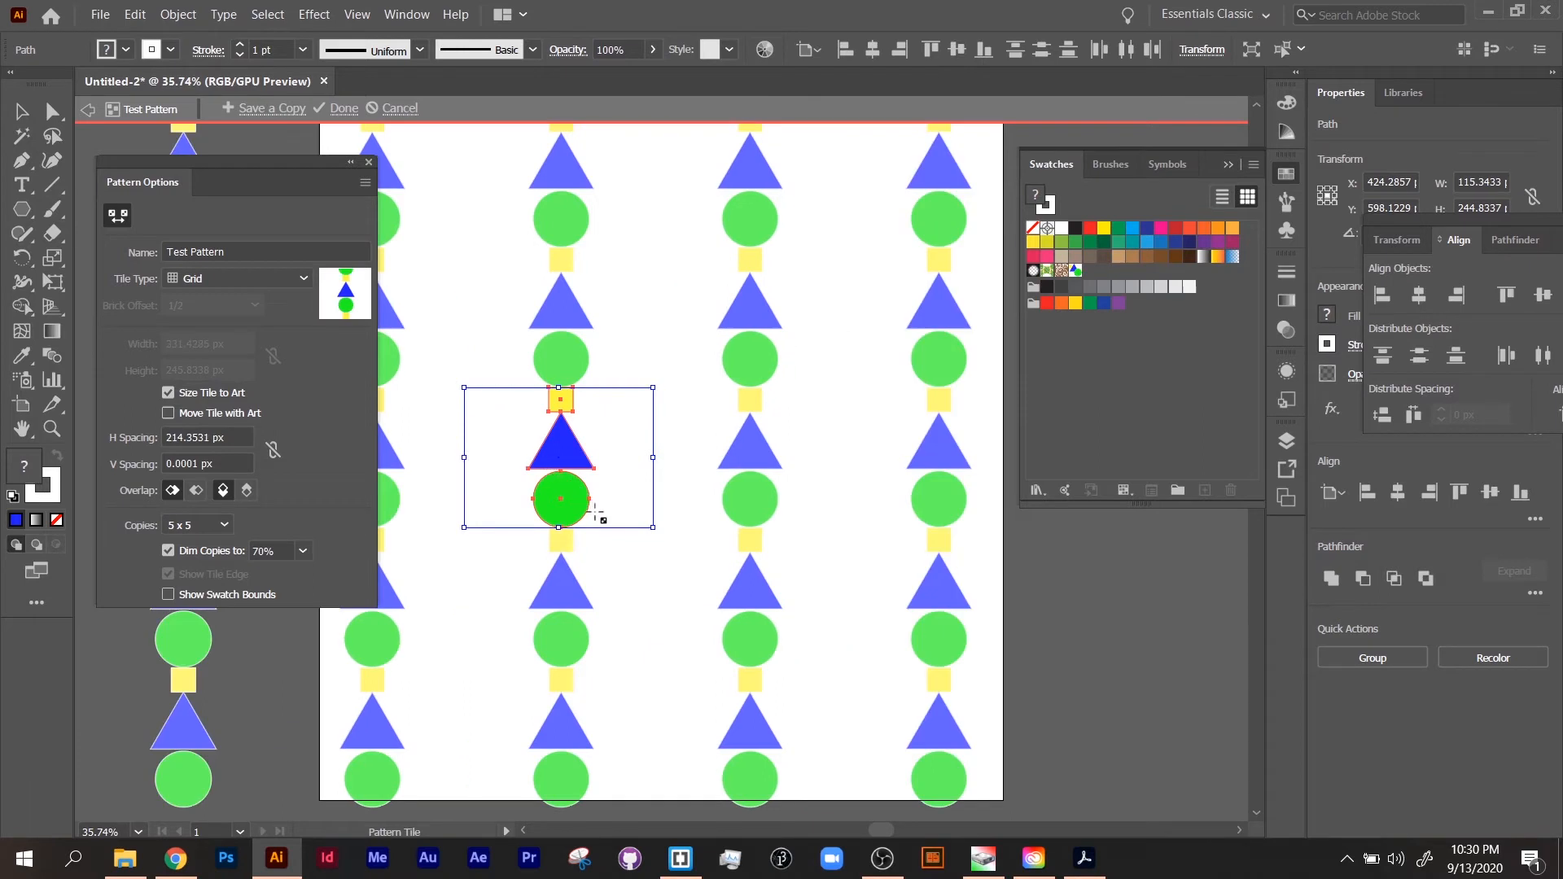
left_click_drag(558, 529, 560, 539)
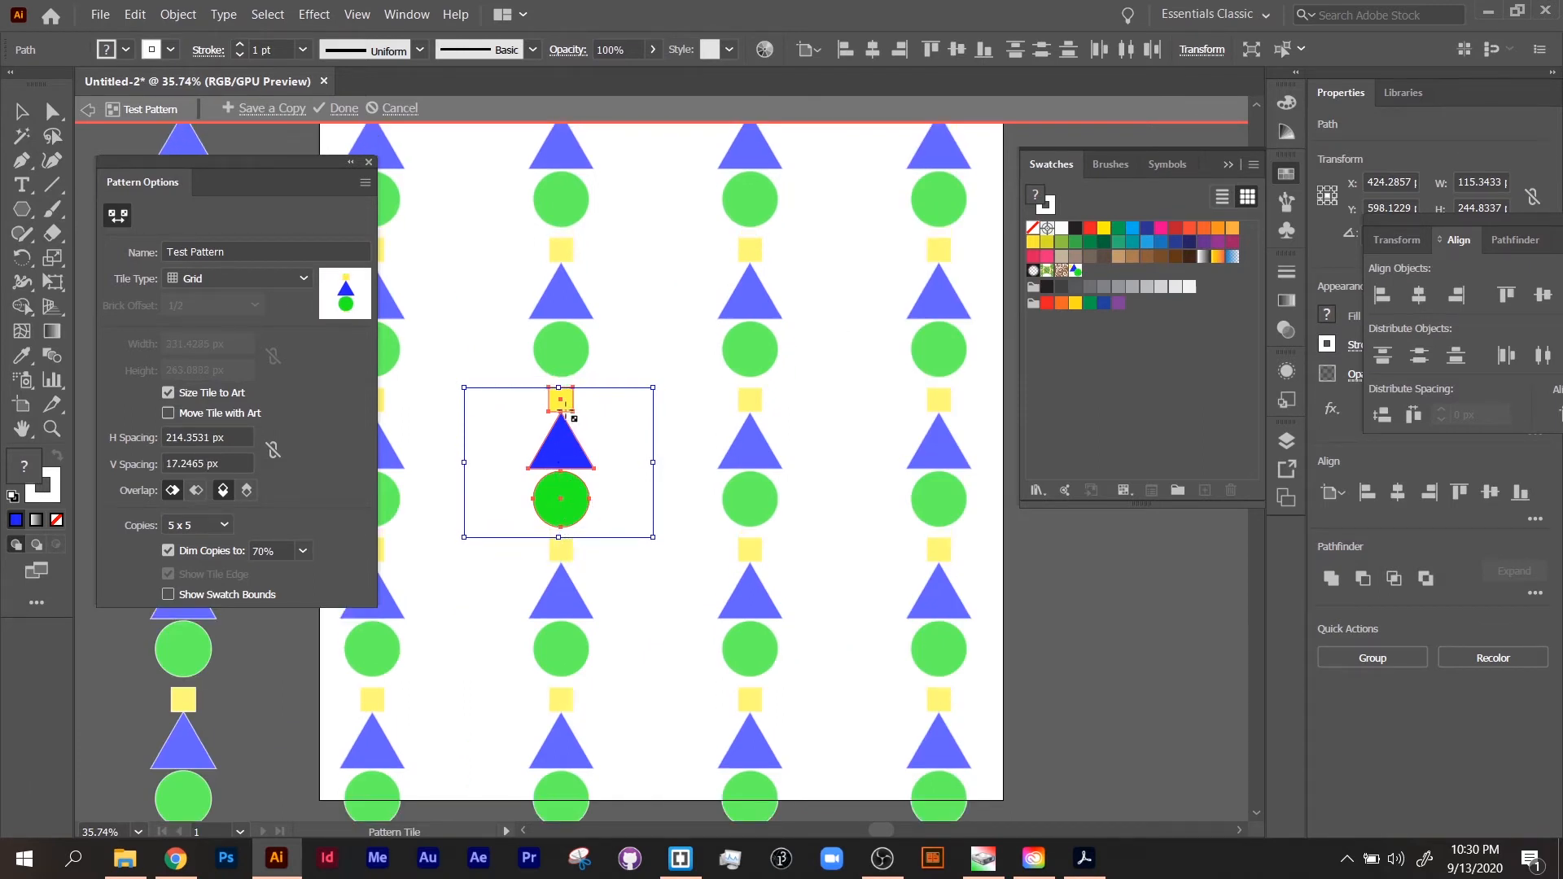
left_click_drag(558, 388, 558, 333)
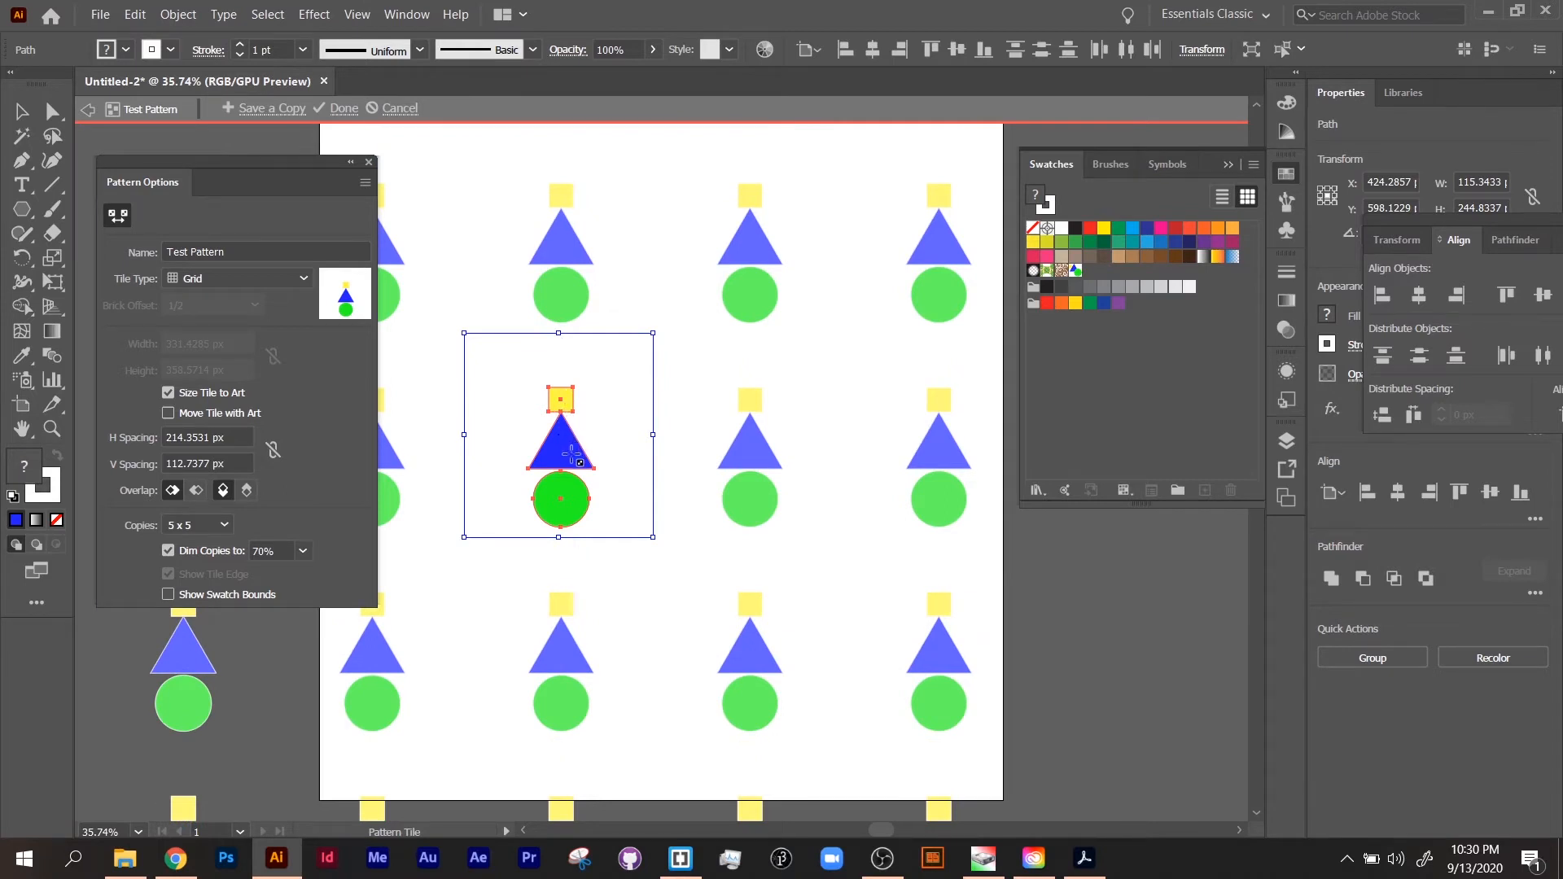
Step: Scale the stacked shapes down to about 46 x 97 px and enlarge their tile to spacings of about 14 px horizontal and 23 px vertical
key("v")
left_click_drag(594, 389, 544, 484)
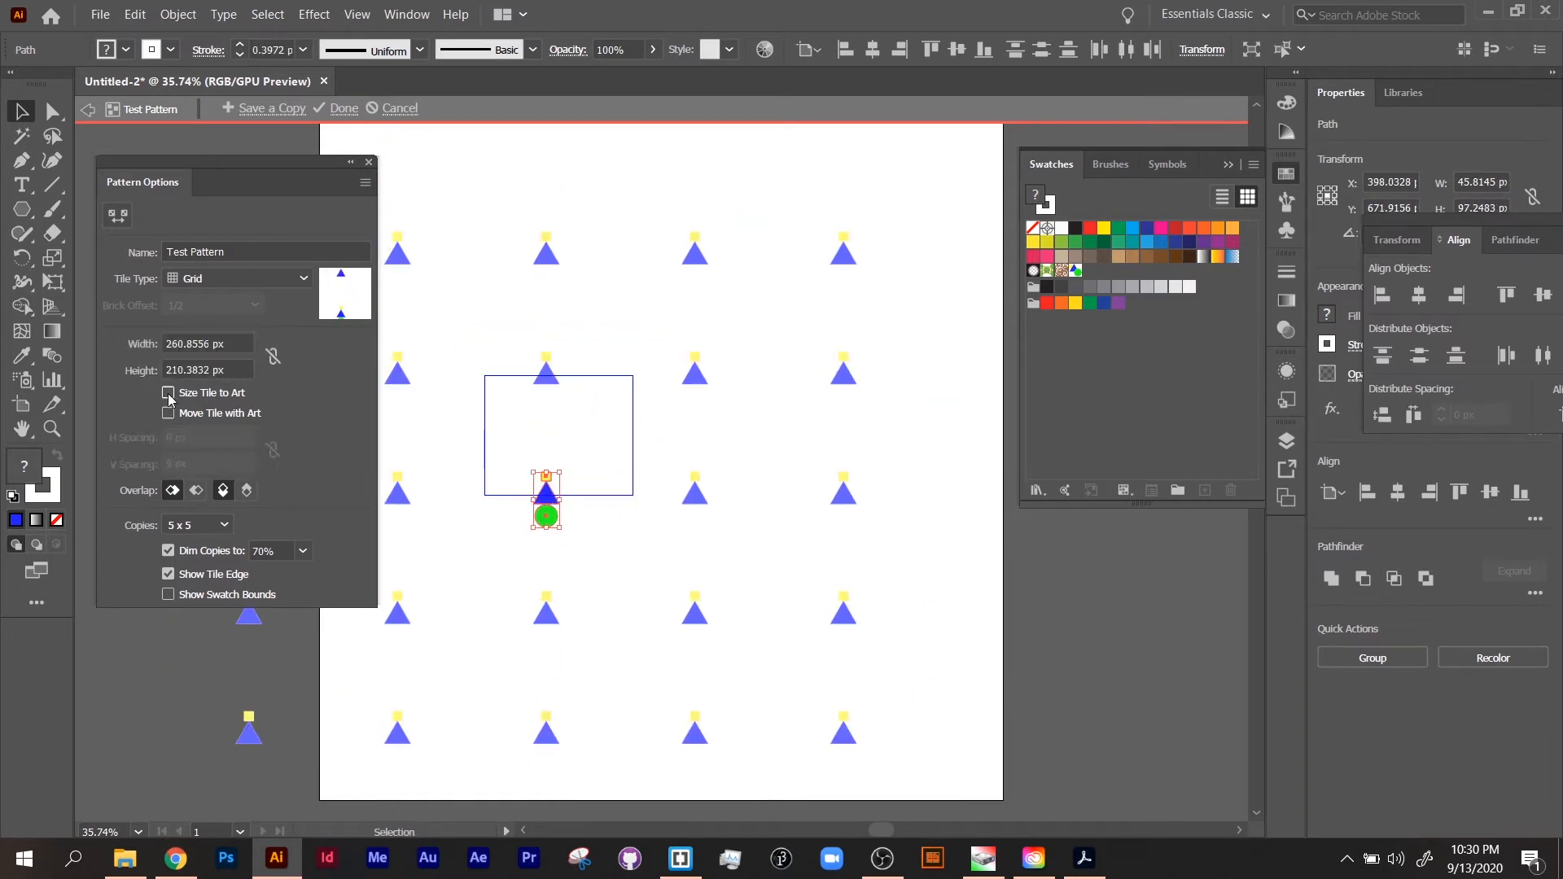
left_click(117, 215)
mouse_move(554, 472)
left_mouse_down()
mouse_move(594, 457)
mouse_move(562, 458)
left_mouse_up()
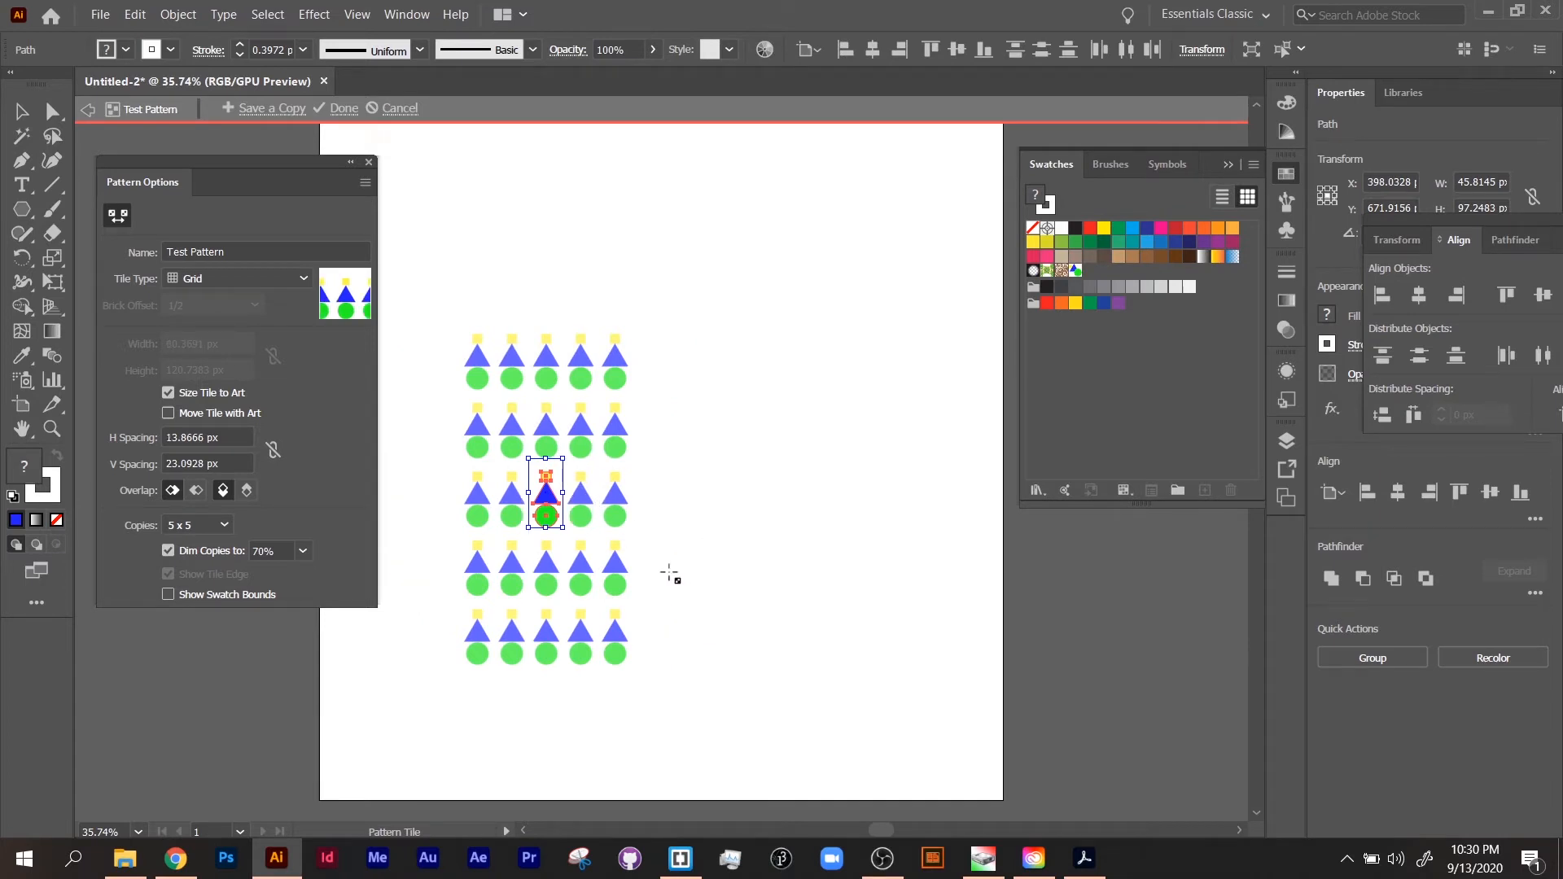
Step: Dim the pattern's copies to 30%, raise the dimming value to 80%, and finish editing the pattern
left_click(210, 532)
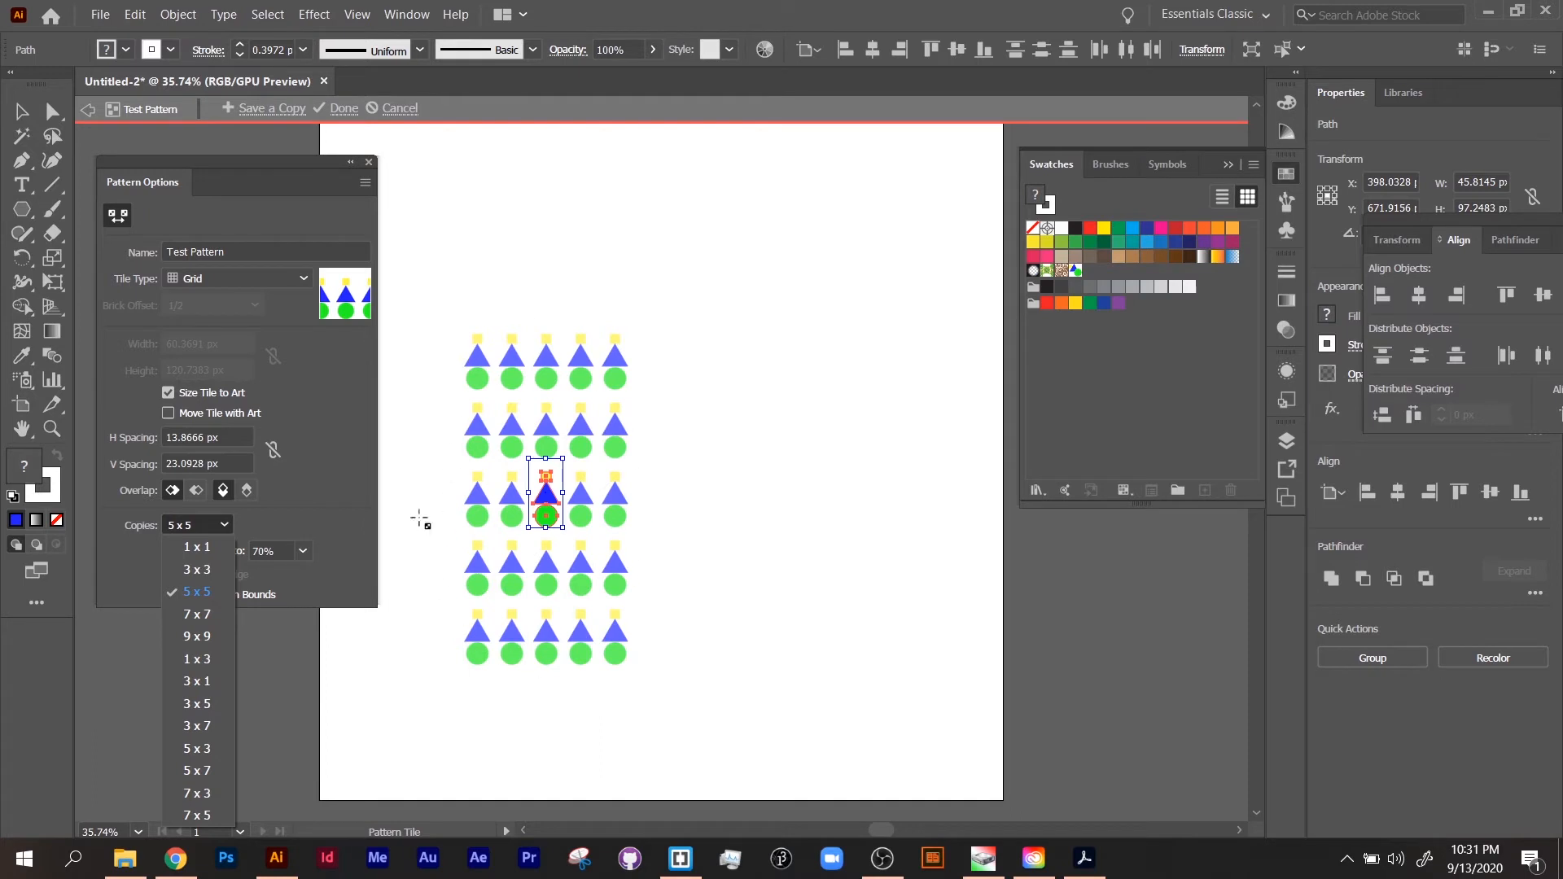
left_click(303, 525)
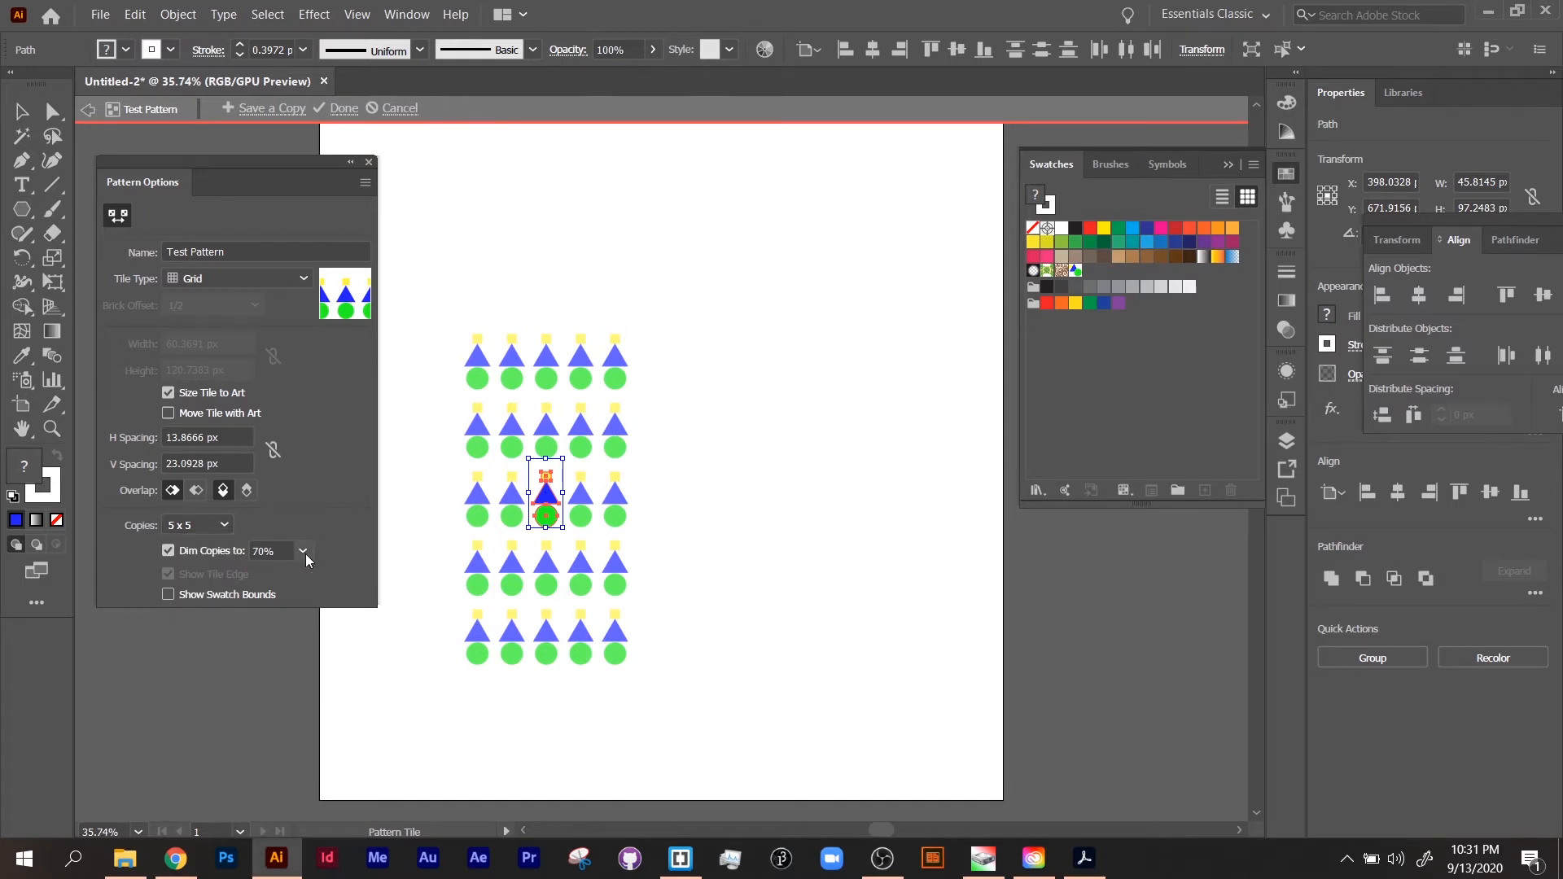
left_click(305, 553)
left_click(330, 639)
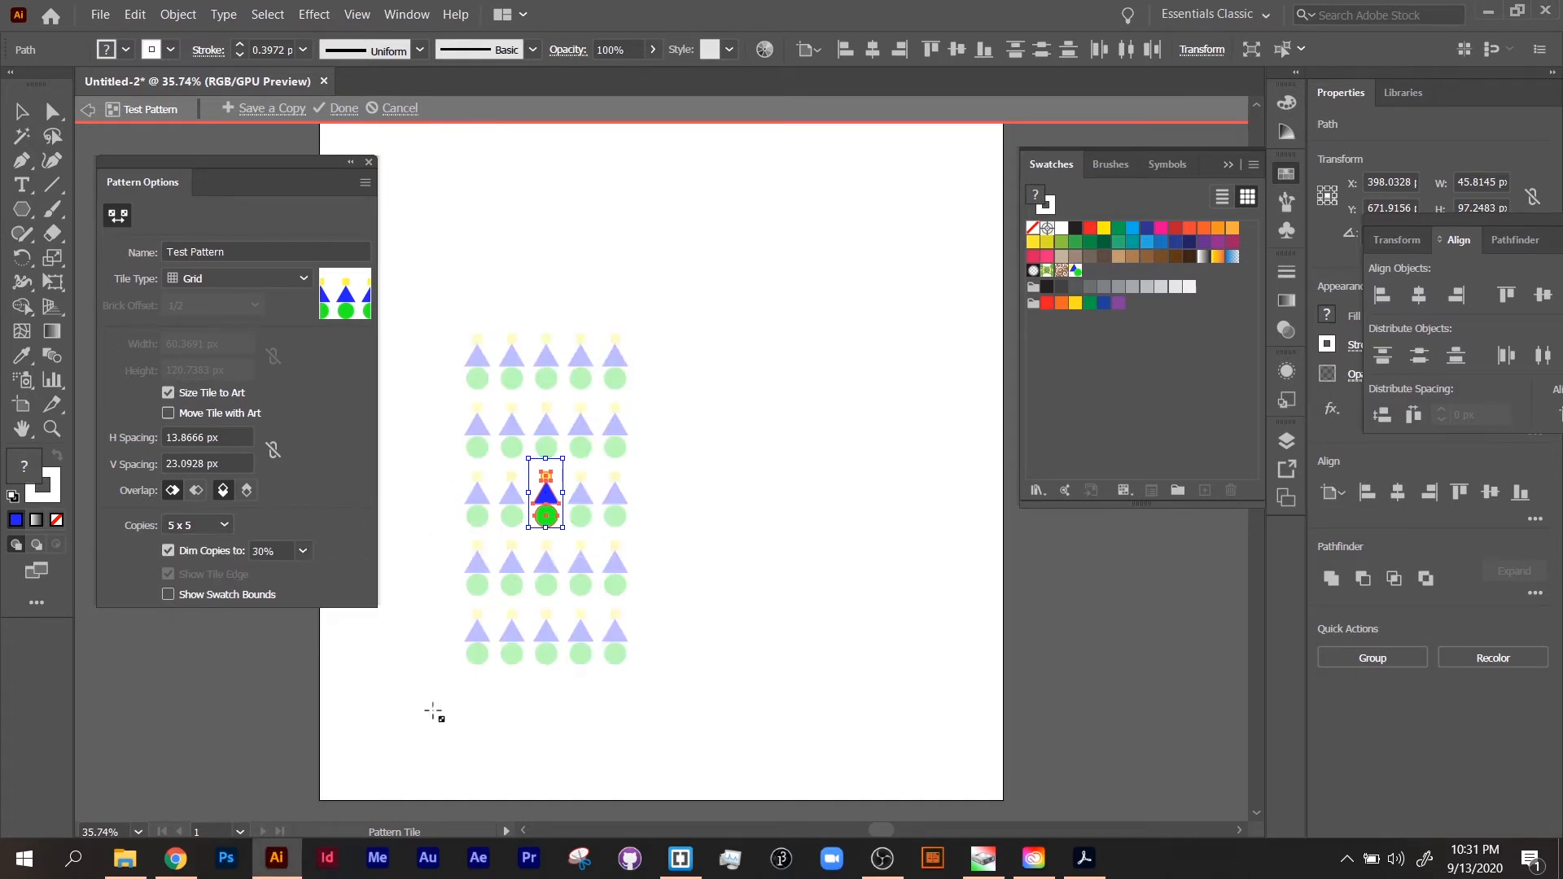
left_click(303, 551)
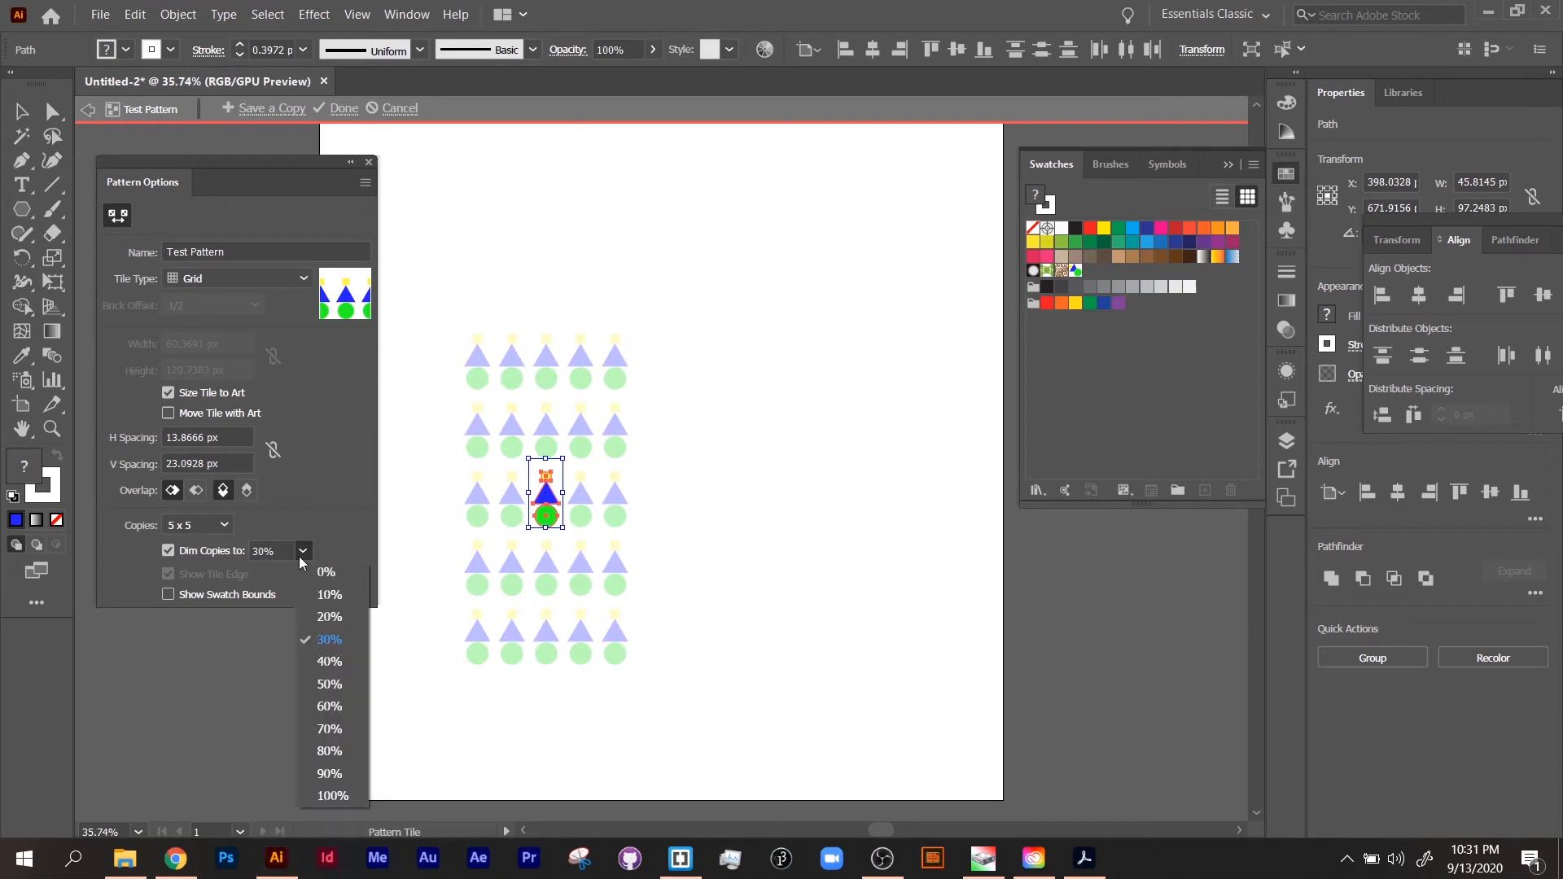
left_click(329, 750)
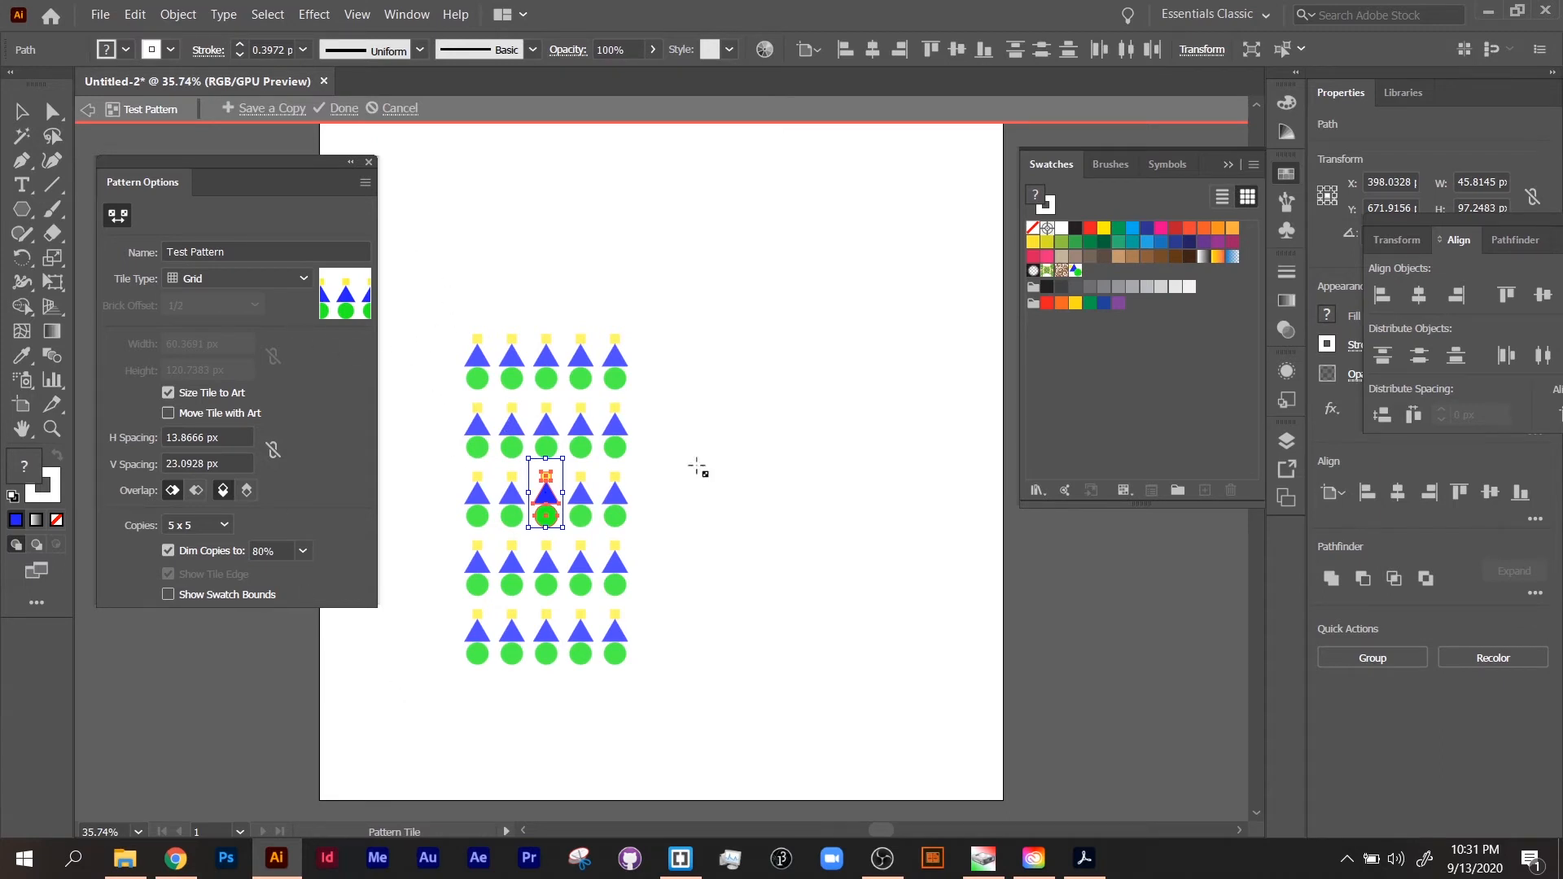
left_click(344, 108)
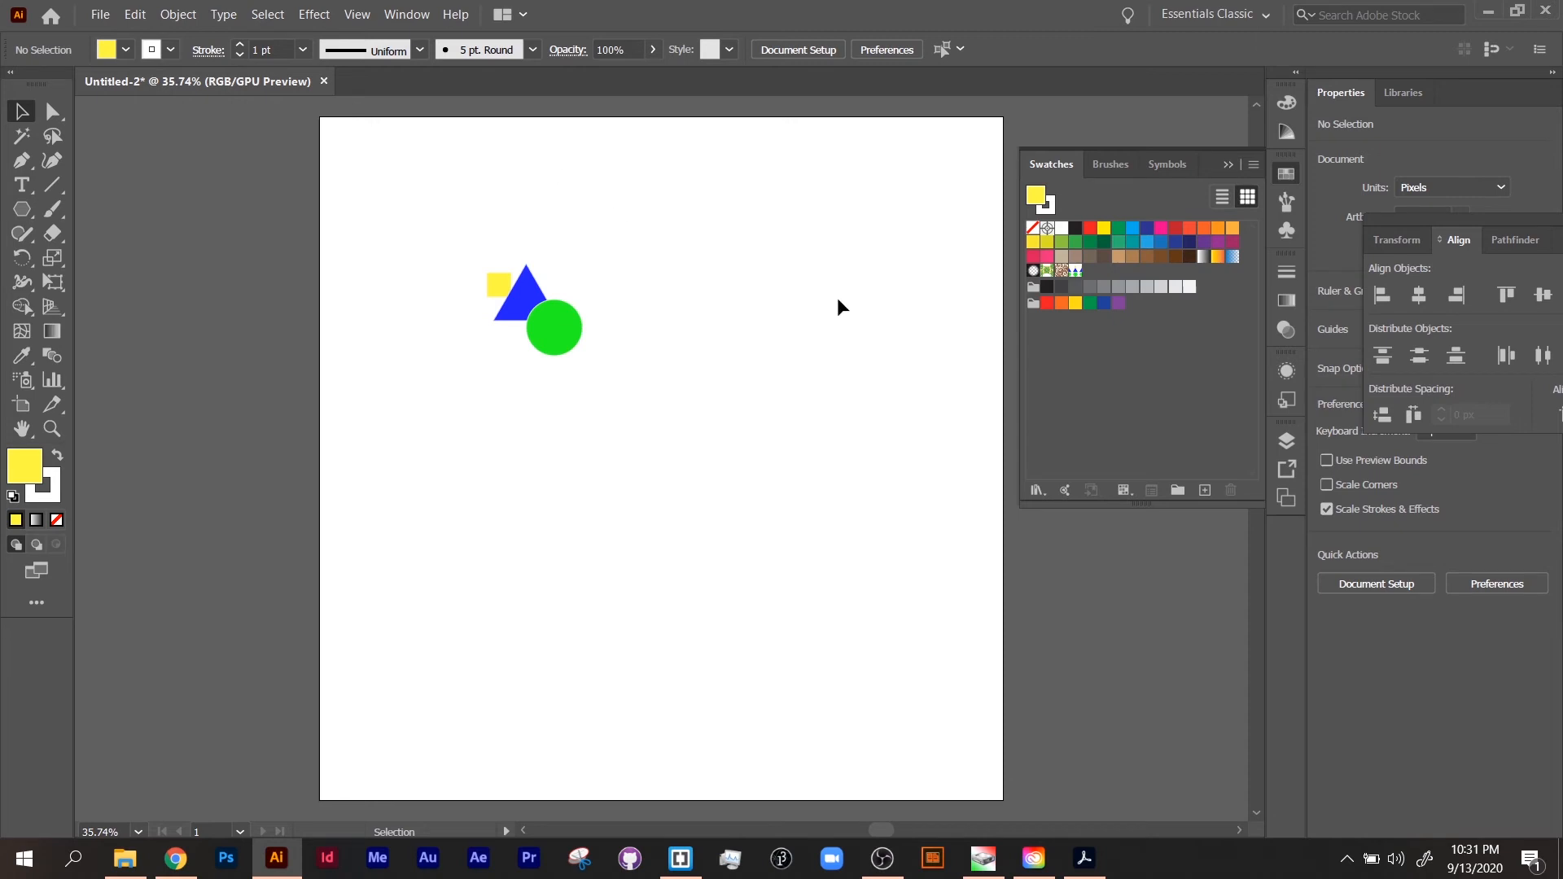
Step: Draw a rectangle about 610 x 473 px filled with the Test Pattern swatch, and move it to about X 600 px, Y 789 px
left_click(22, 208)
left_click(83, 210)
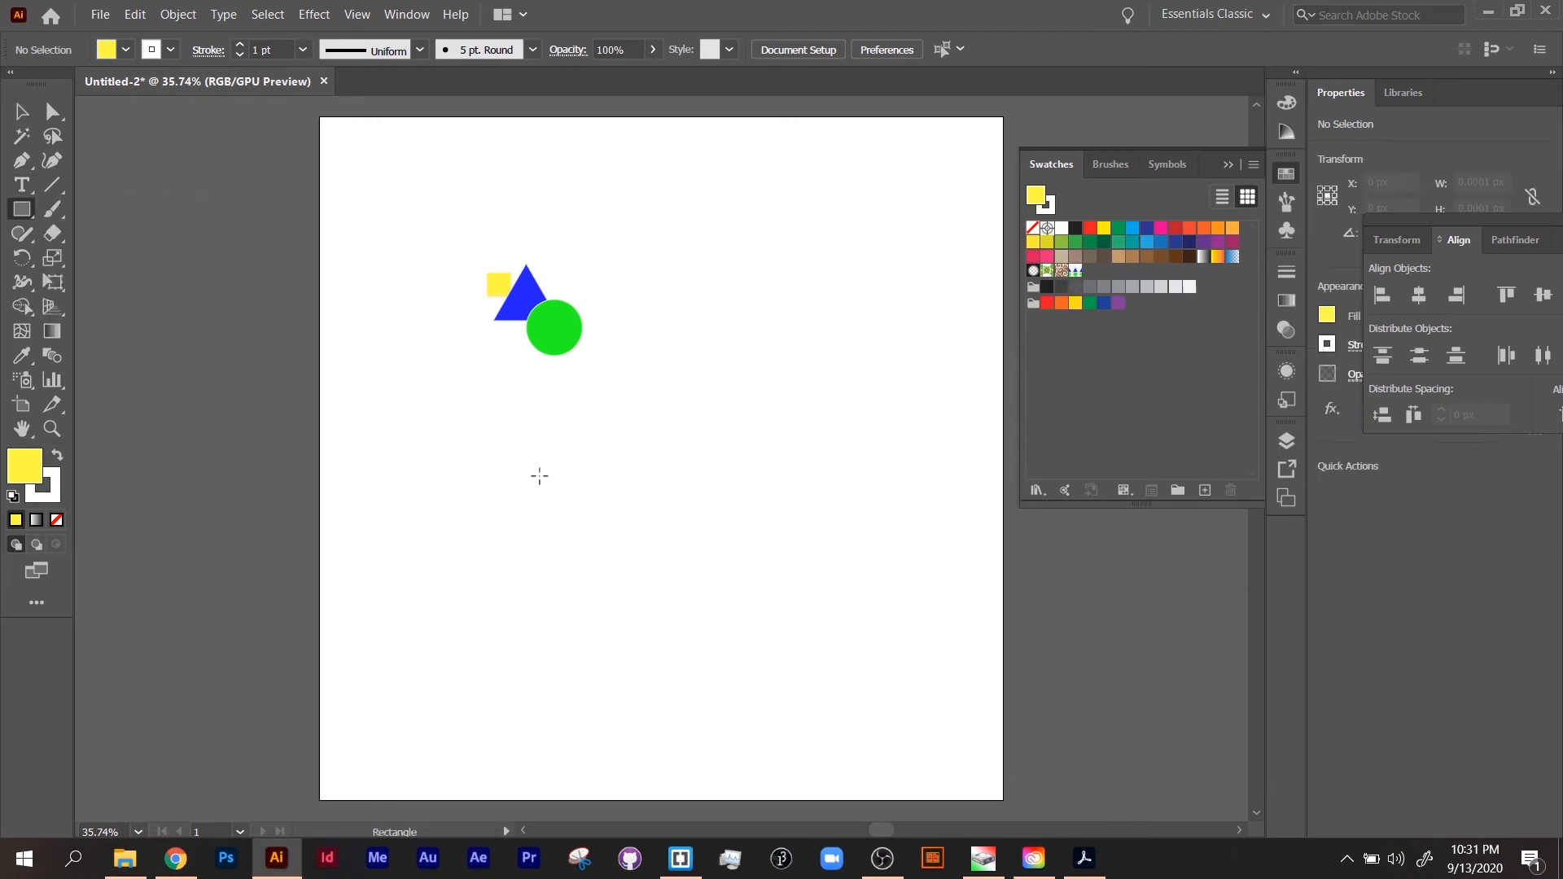
left_click_drag(538, 483, 886, 753)
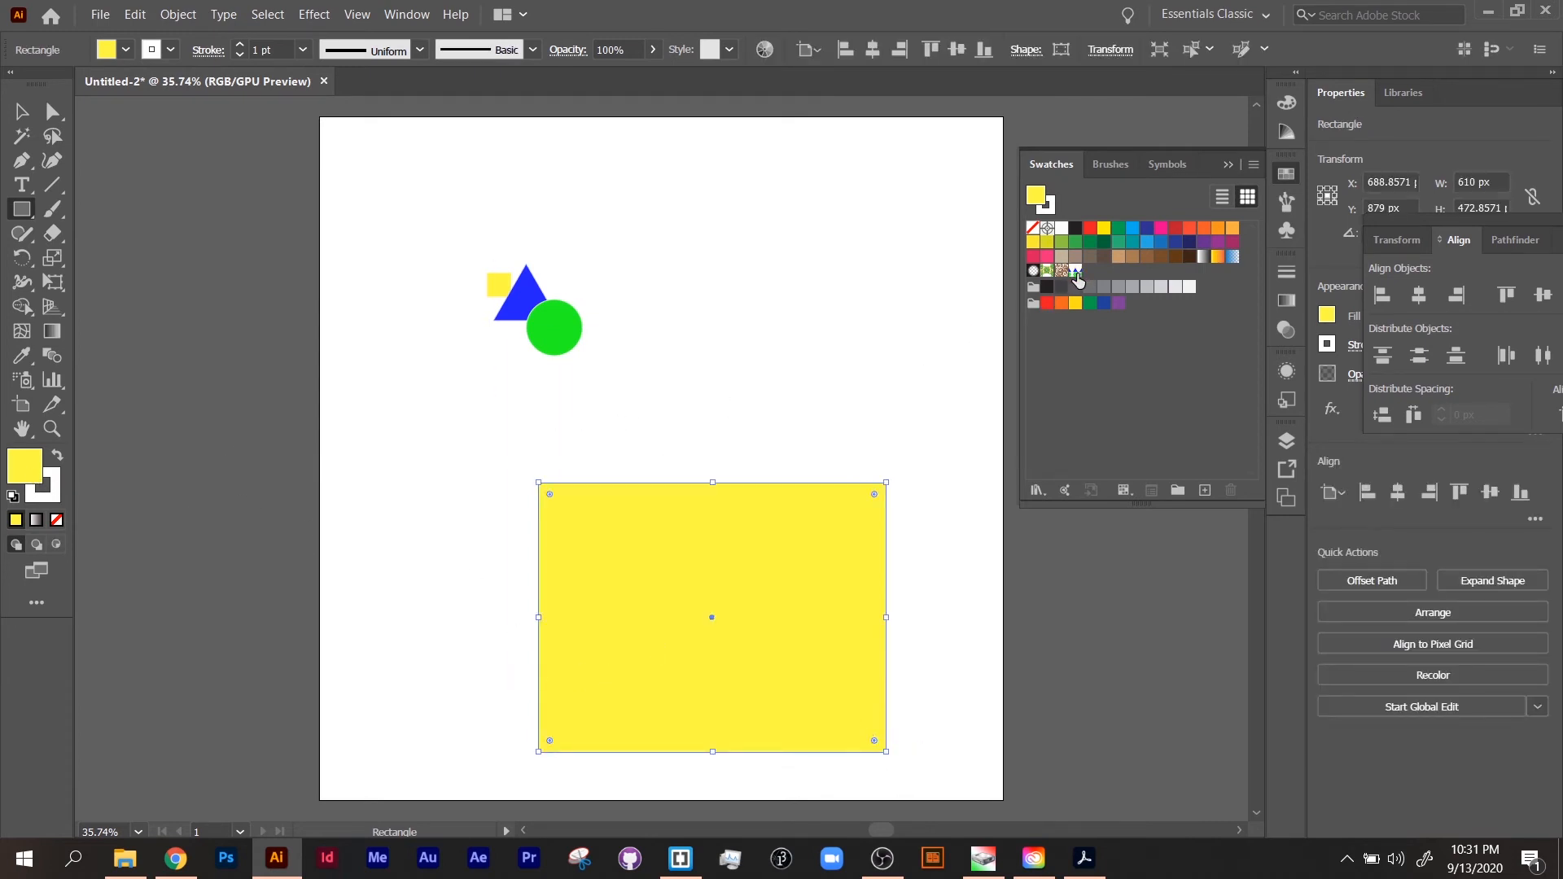
left_click(1076, 270)
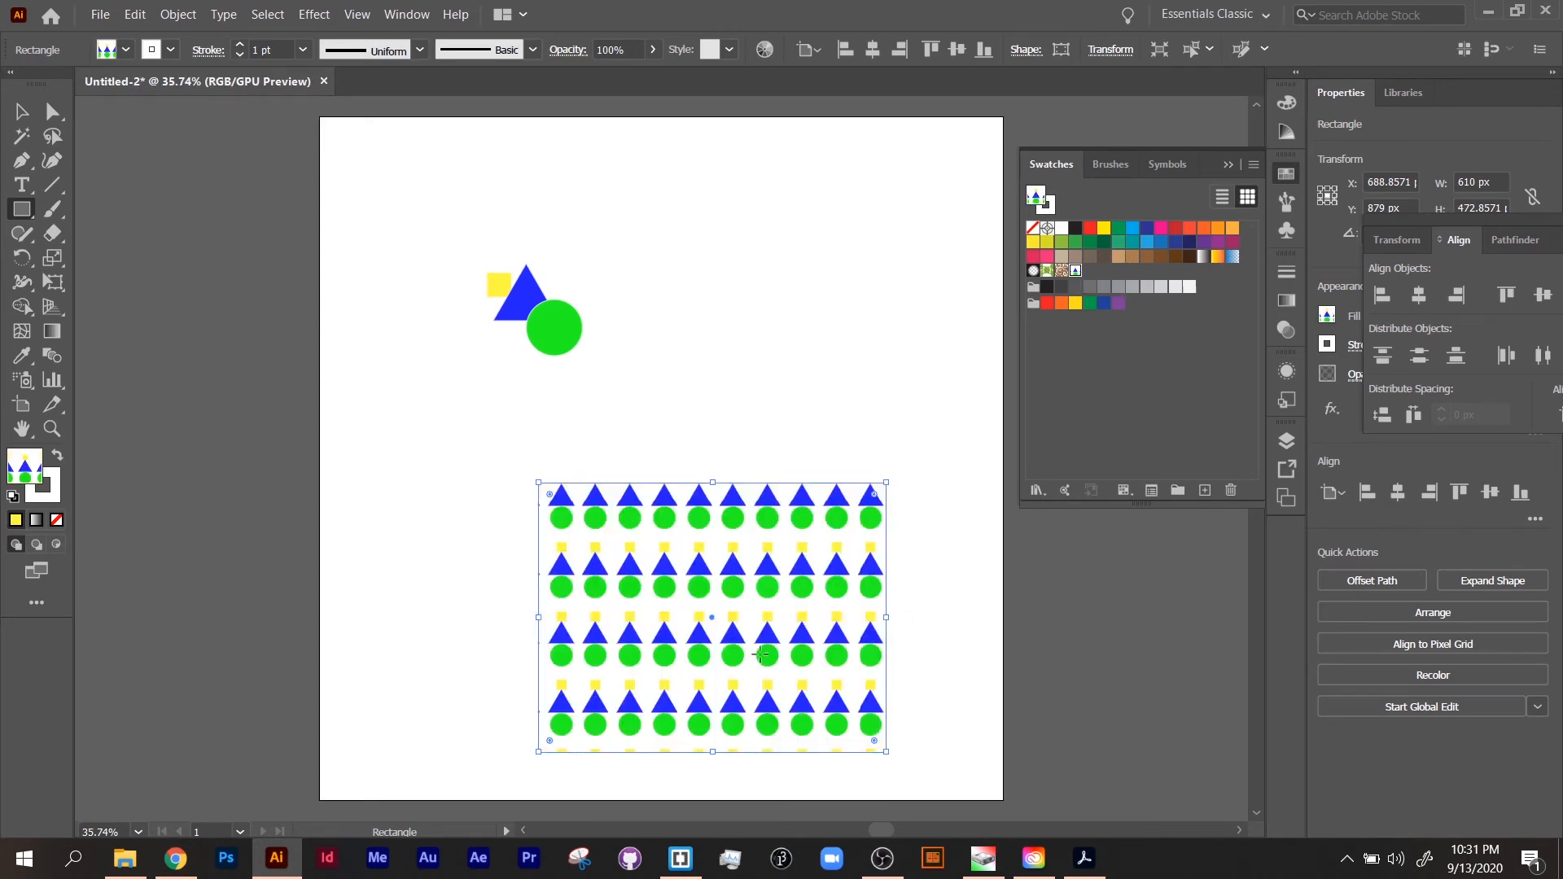
left_click(21, 112)
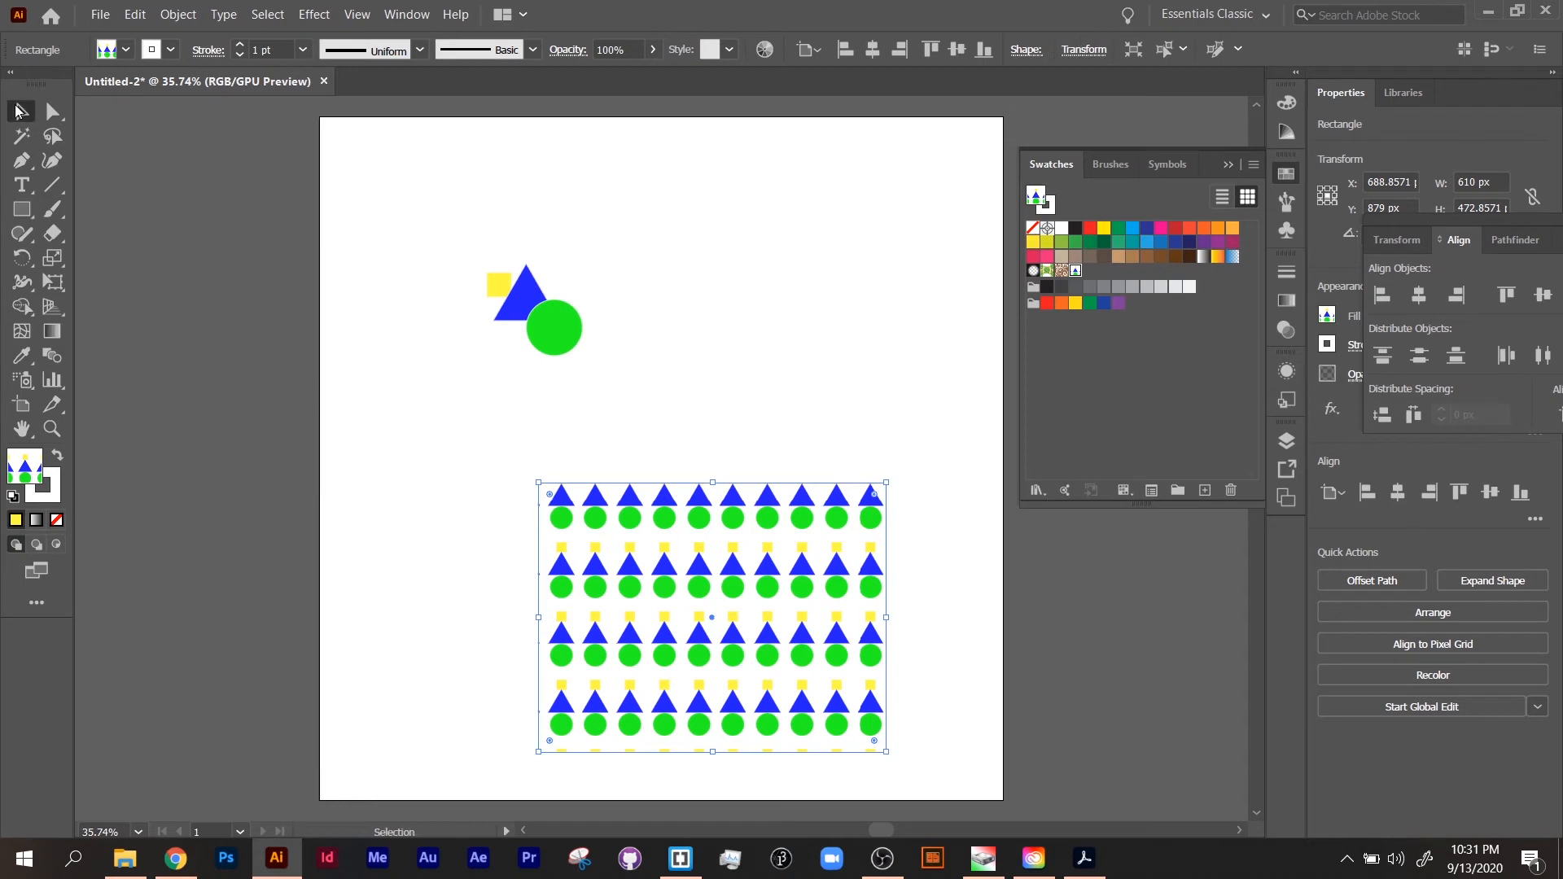
left_click_drag(652, 619, 601, 568)
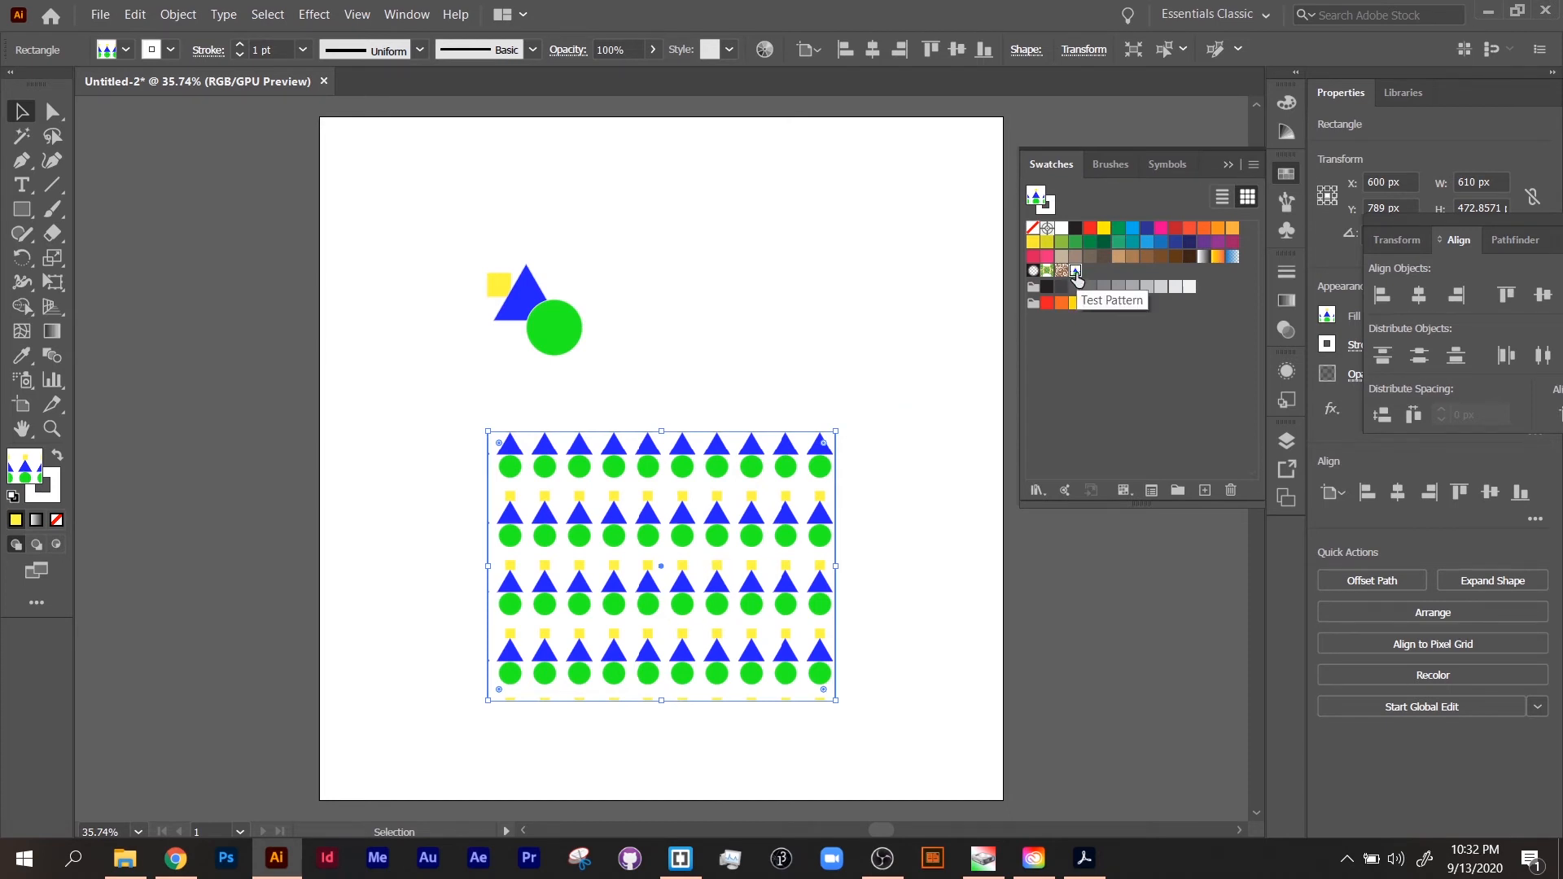
Step: Display the swatches as large thumbnails
left_click(1254, 165)
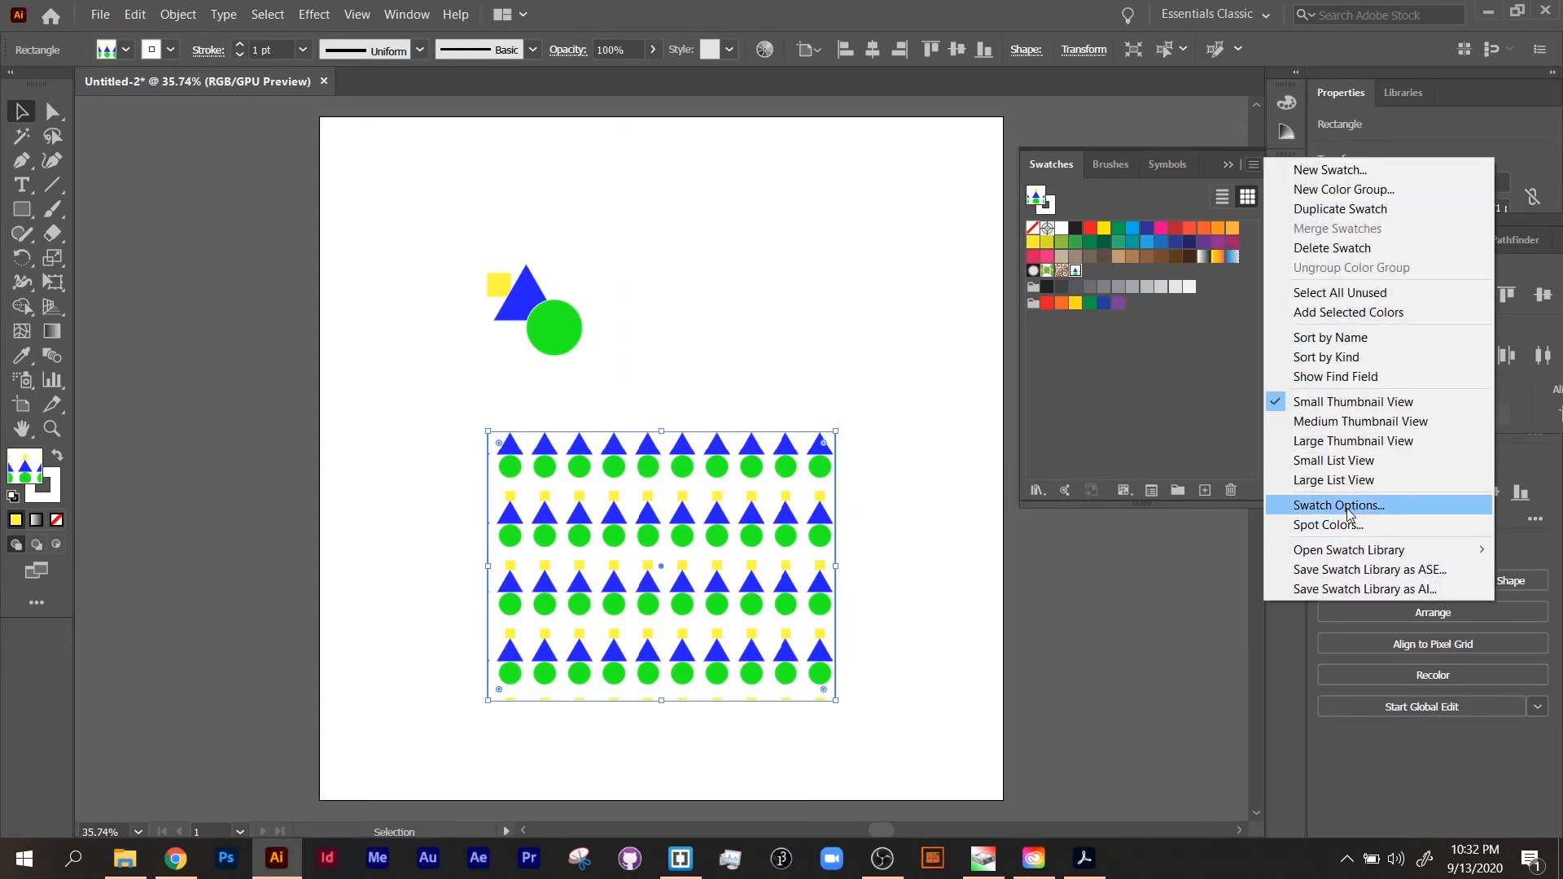
key("Escape")
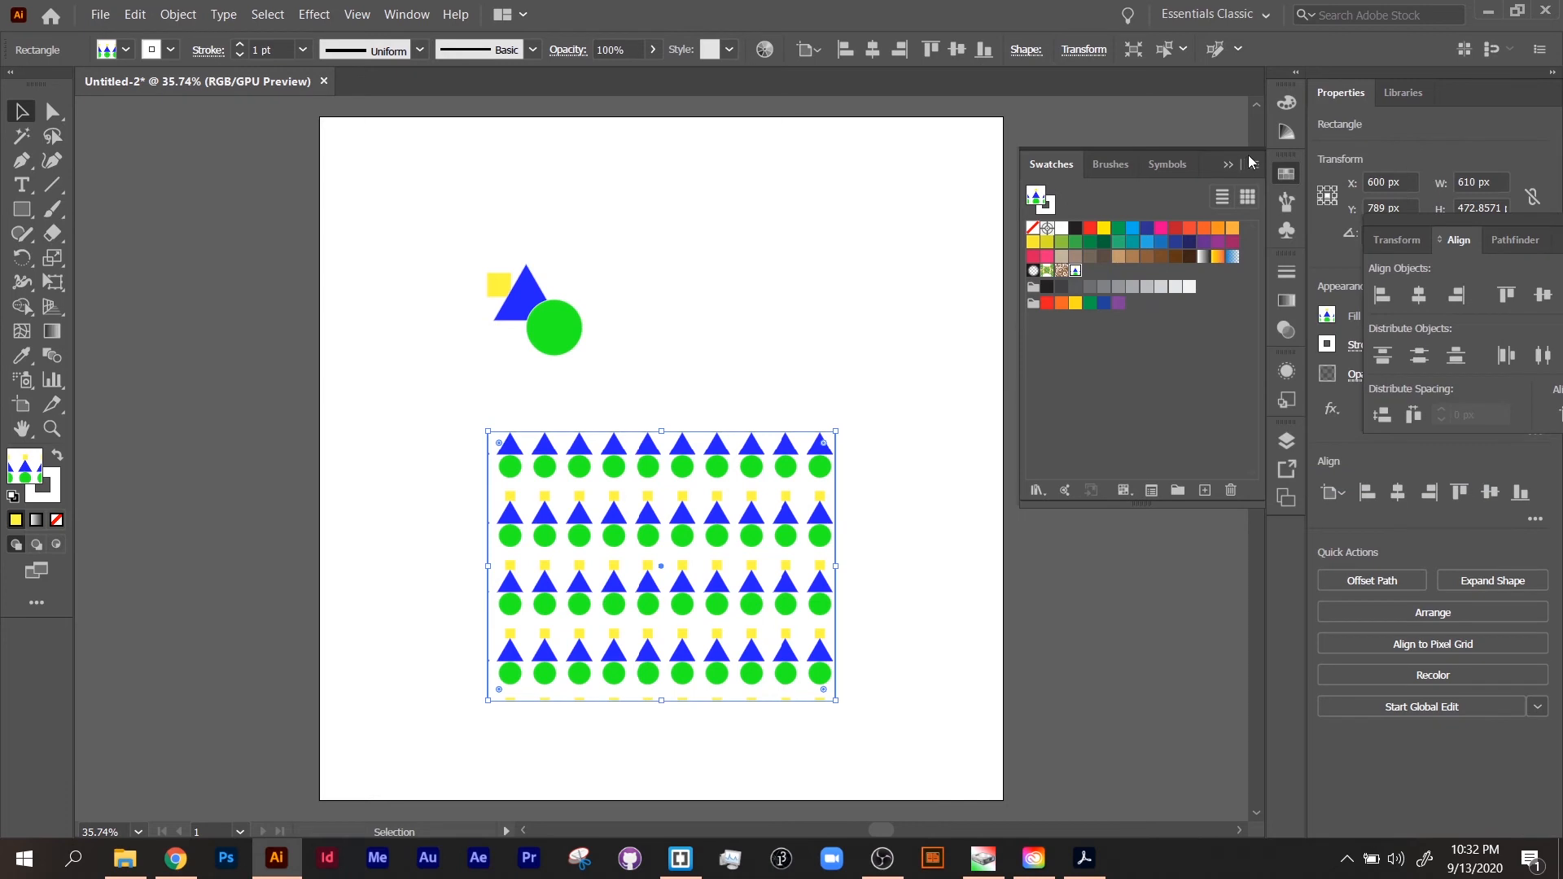
left_click(1223, 197)
left_click(1248, 198)
left_click(1254, 165)
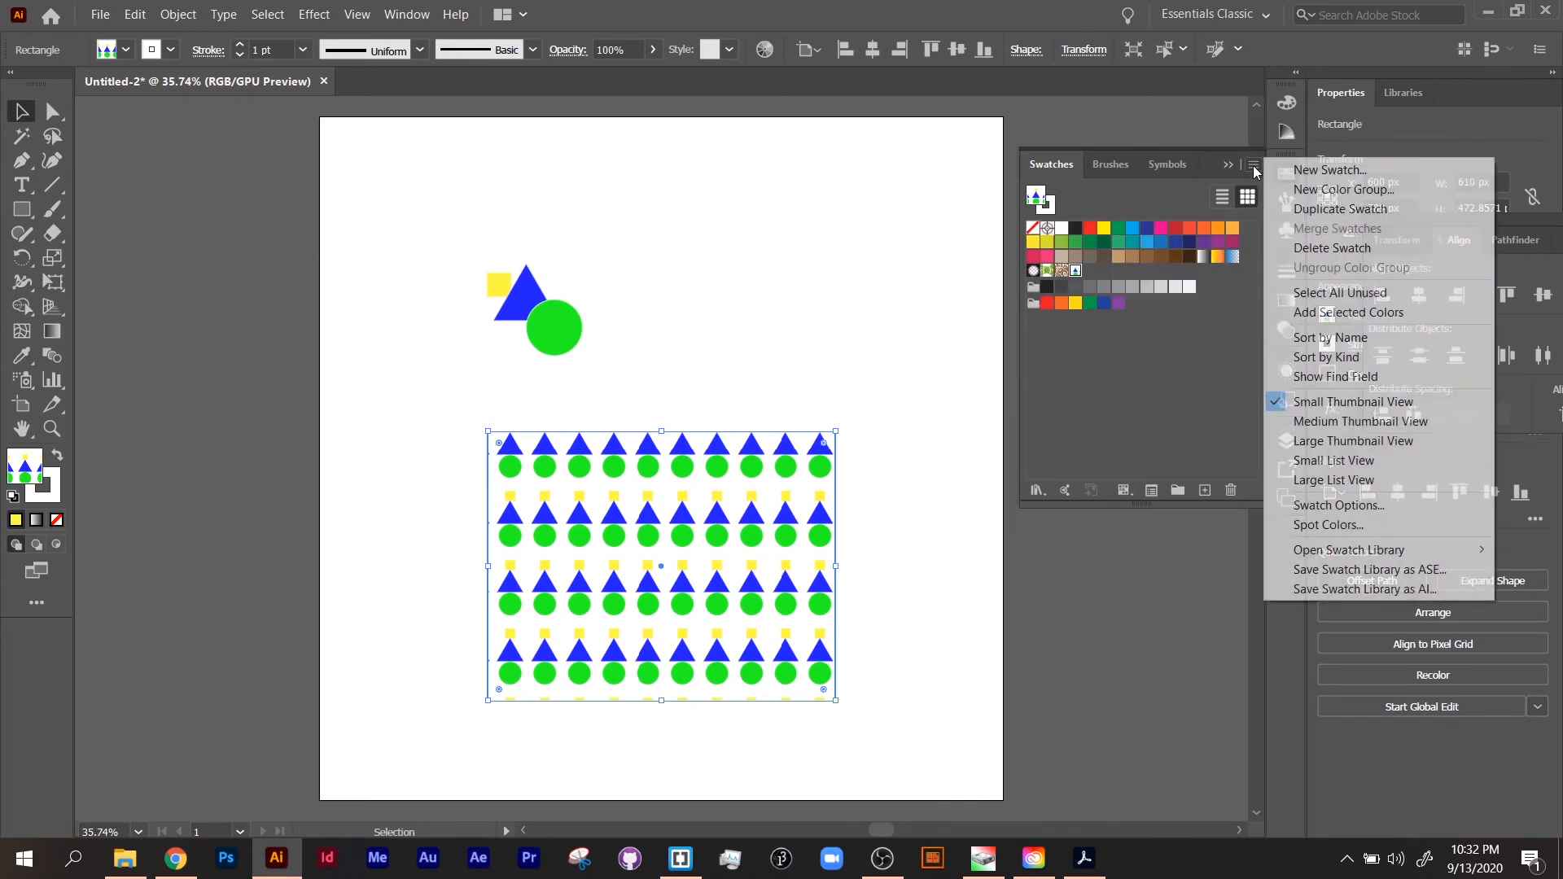
left_click(1336, 442)
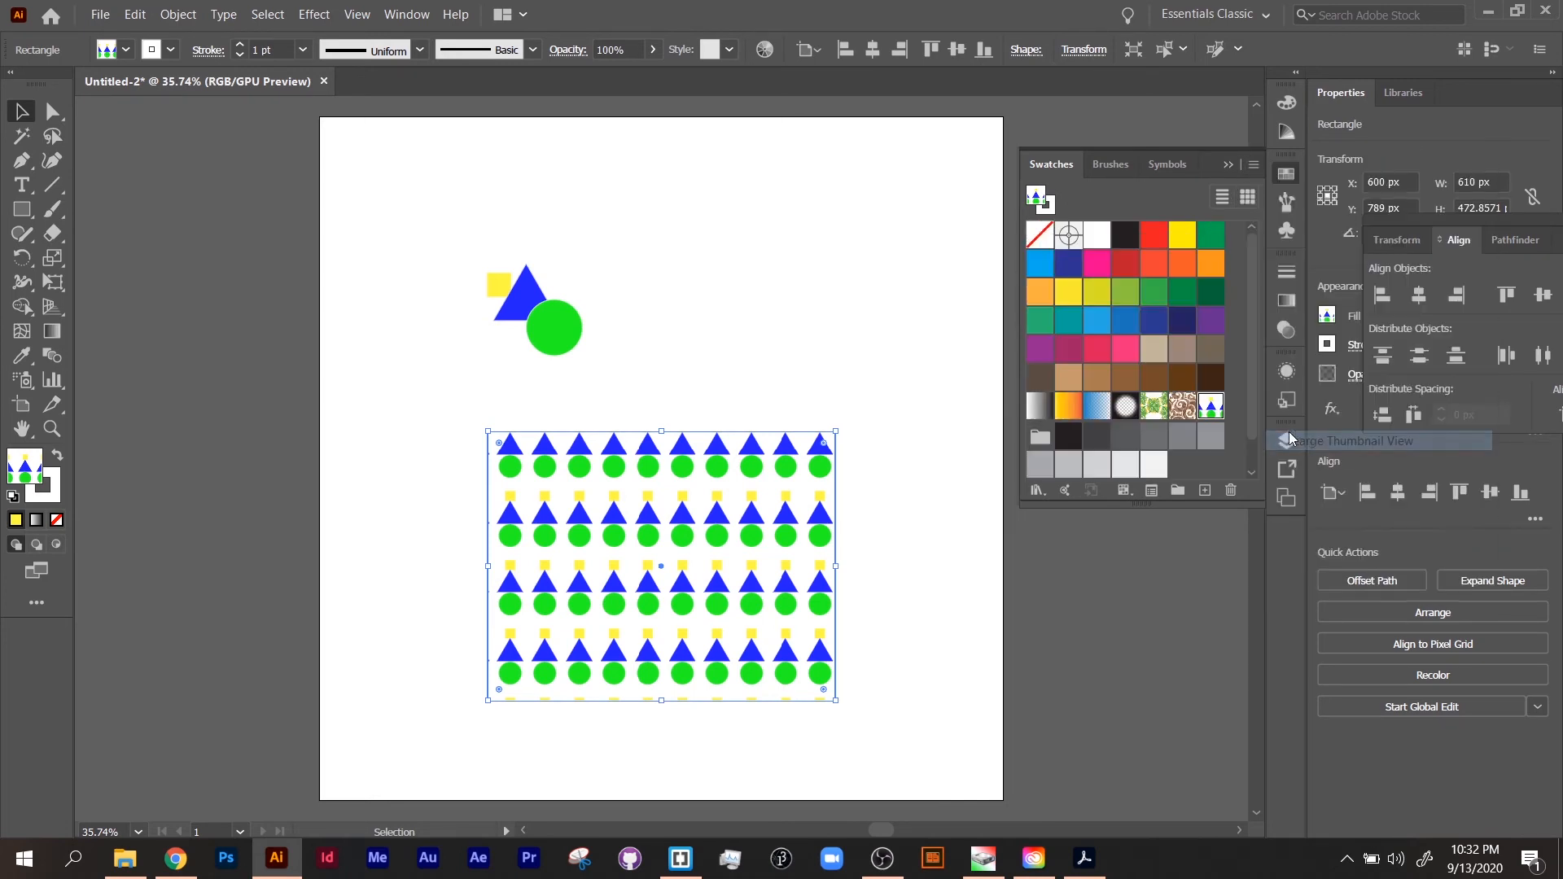
Step: Reopen the Test Pattern swatch for editing, recolor its green circle dark red, and finish editing
double_click(1210, 406)
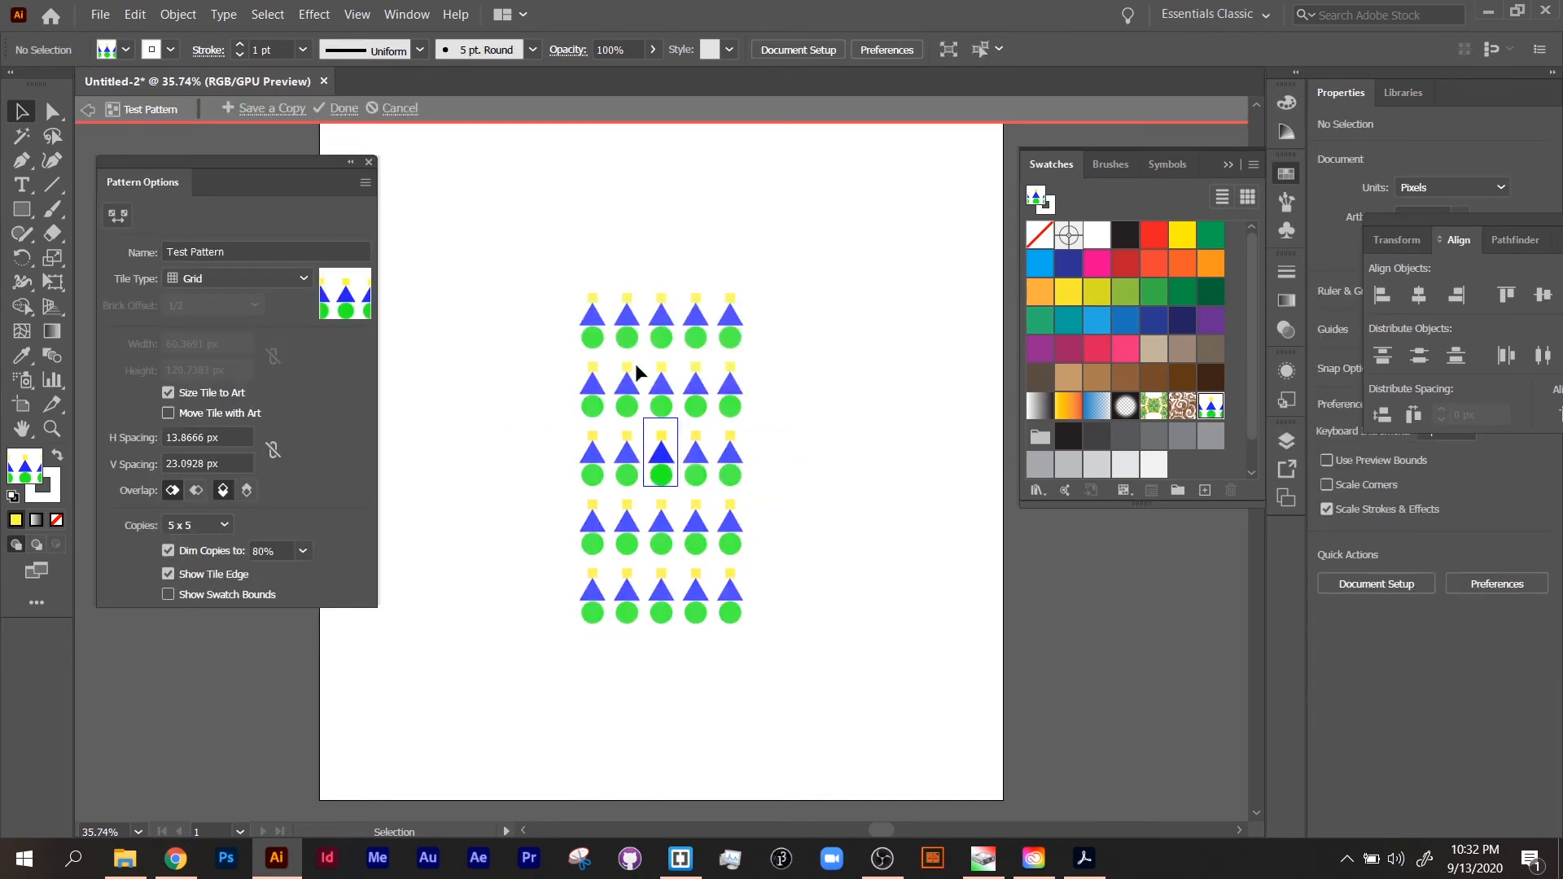
left_click(664, 480)
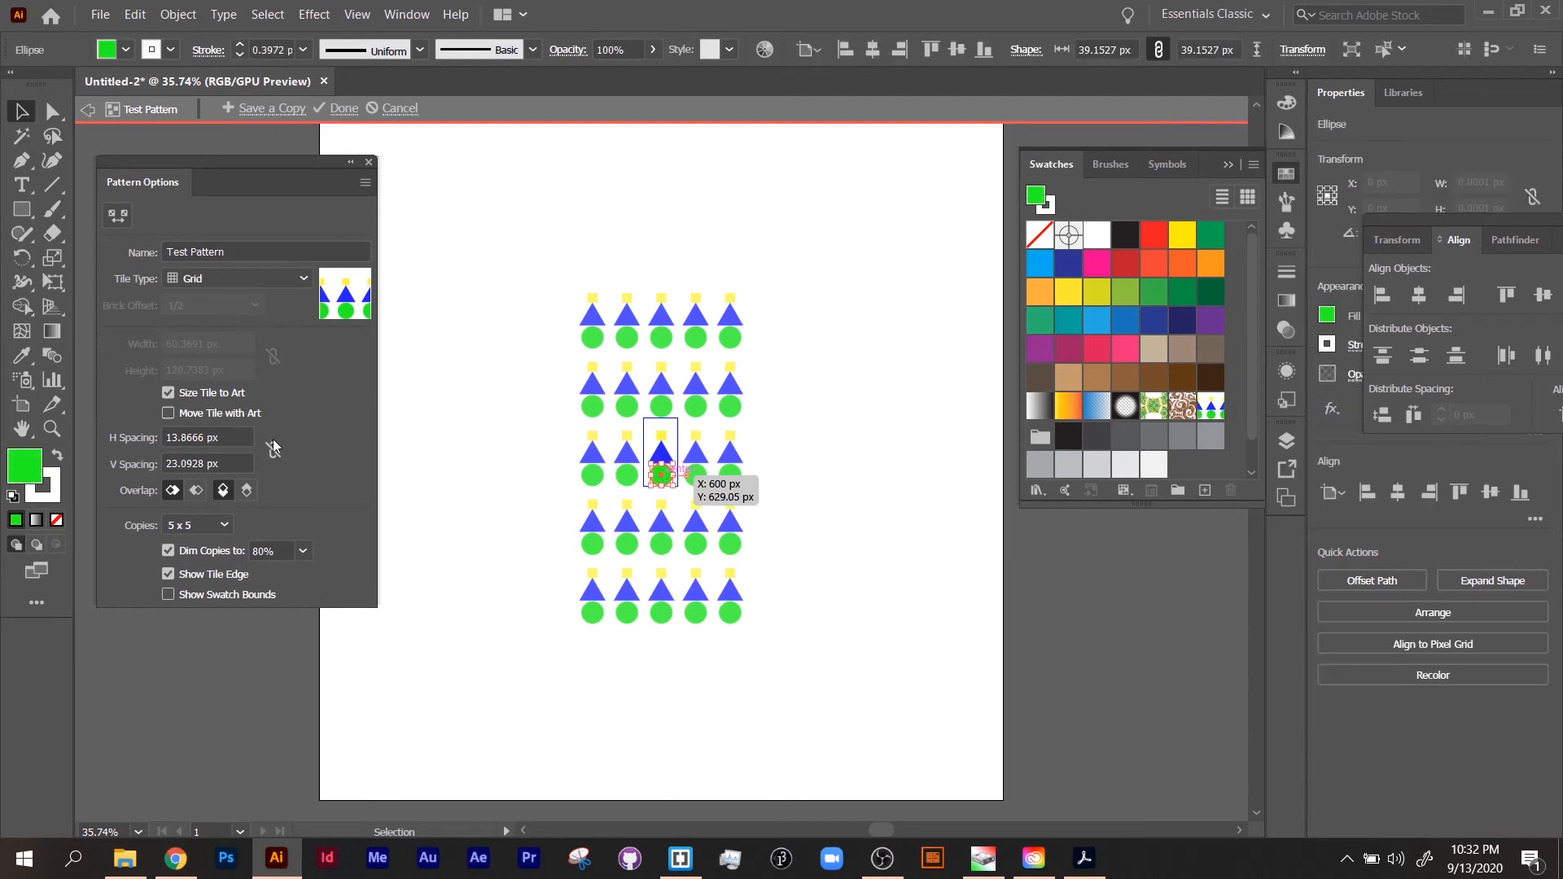
left_click(1126, 263)
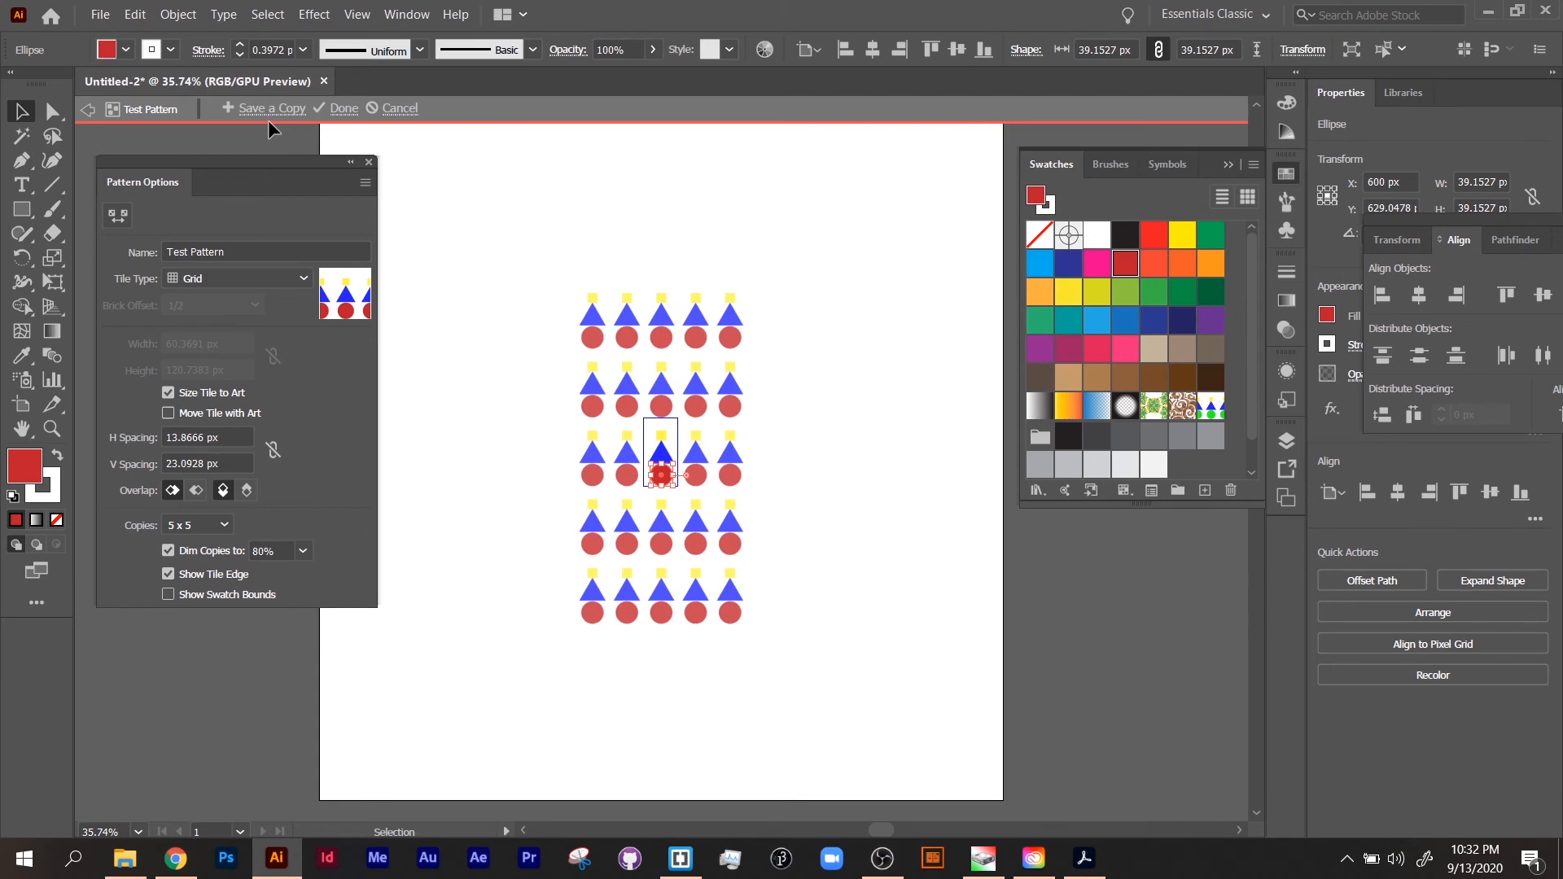
left_click(341, 109)
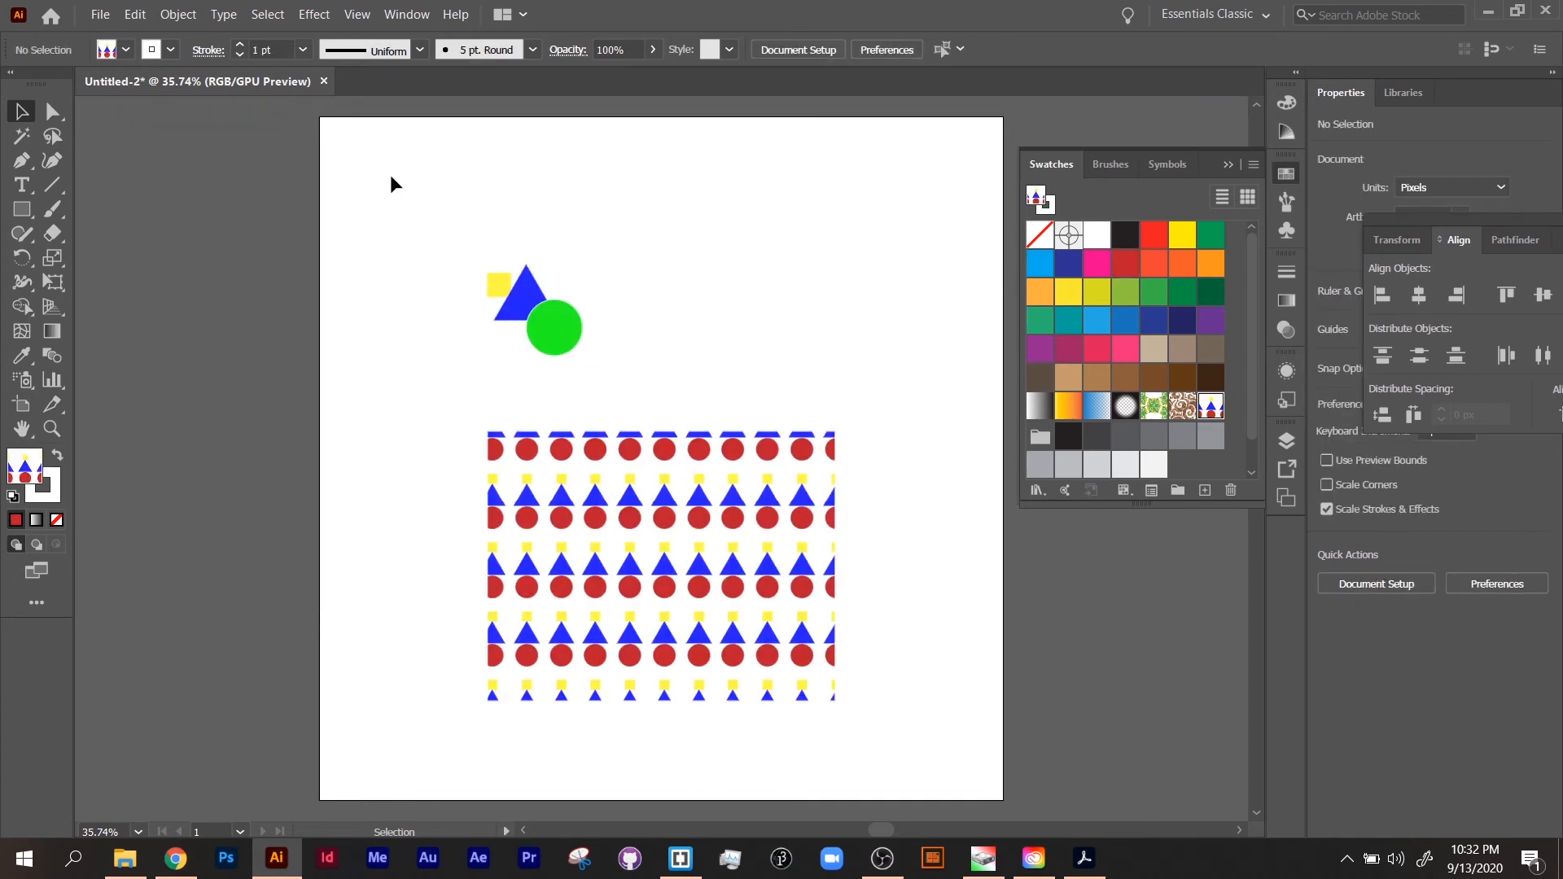
Step: Open the Scale settings for the pattern-filled rectangle and turn off Scale Strokes & Effects and Transform Objects, leaving only Transform Patterns
left_click(613, 593)
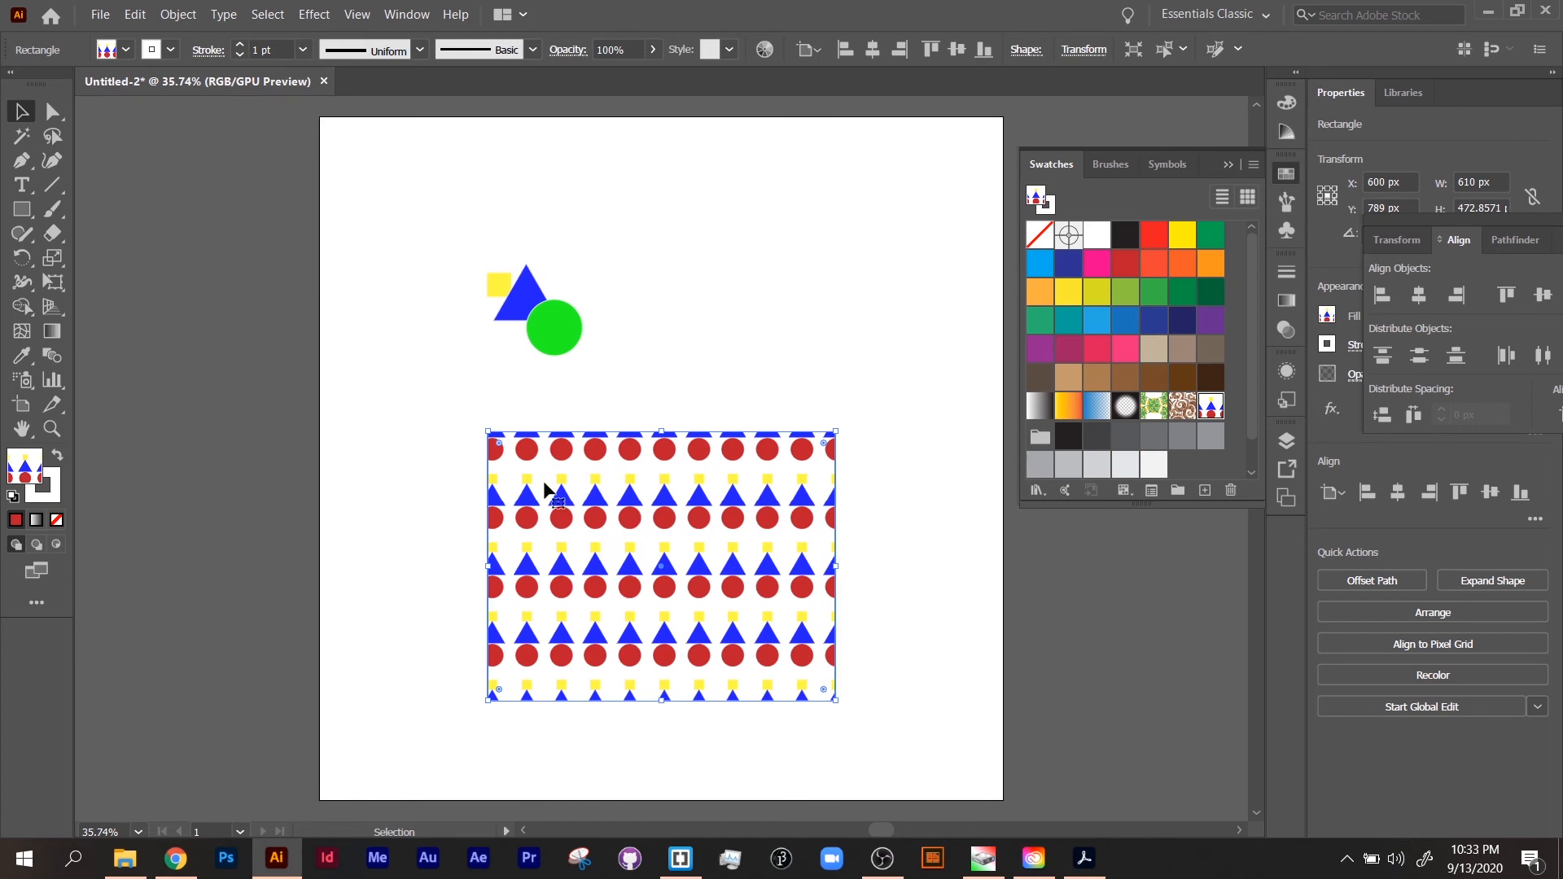
left_click(177, 14)
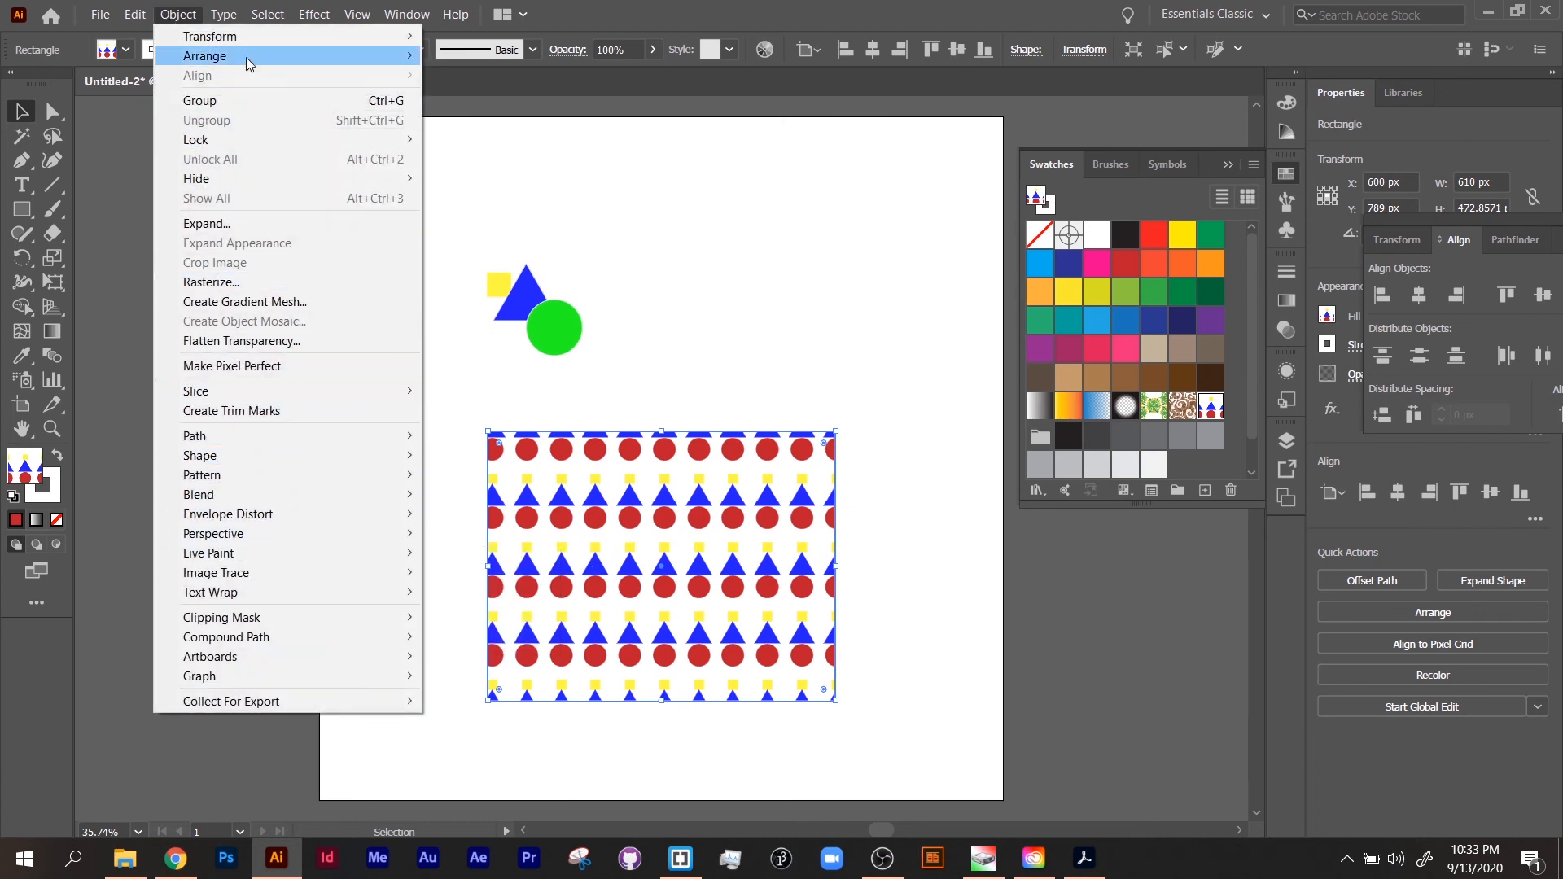
mouse_move(248, 36)
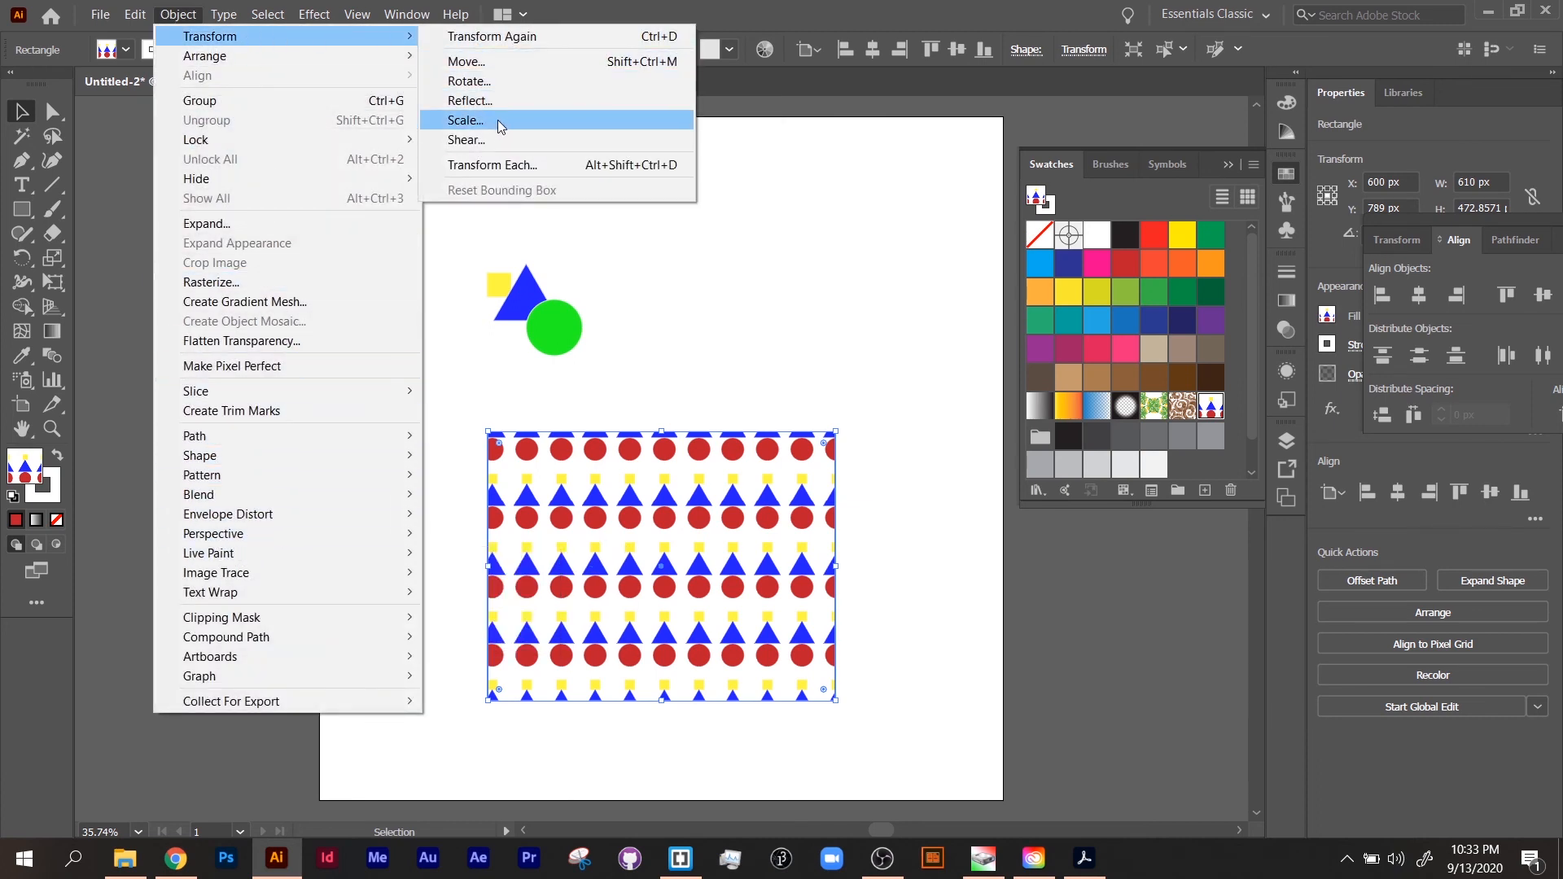
left_click(497, 119)
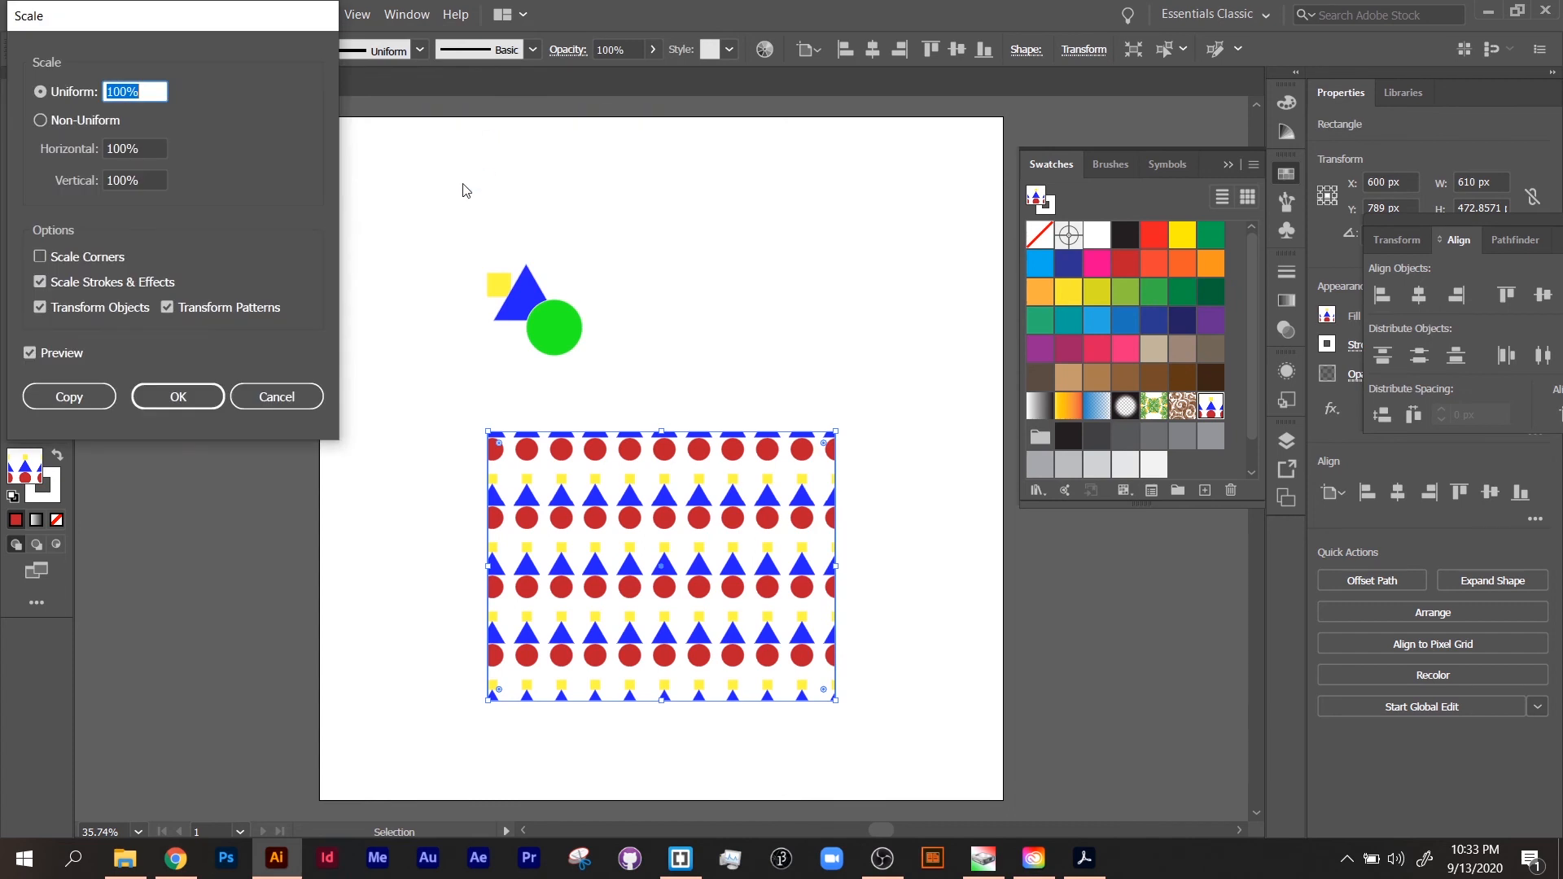
left_click(40, 284)
left_click(38, 307)
Step: Try smaller and larger uniform scales on the rectangle's pattern, and set the uniform scale to 76%
left_click(149, 91)
scroll(149, 92, "down", 14)
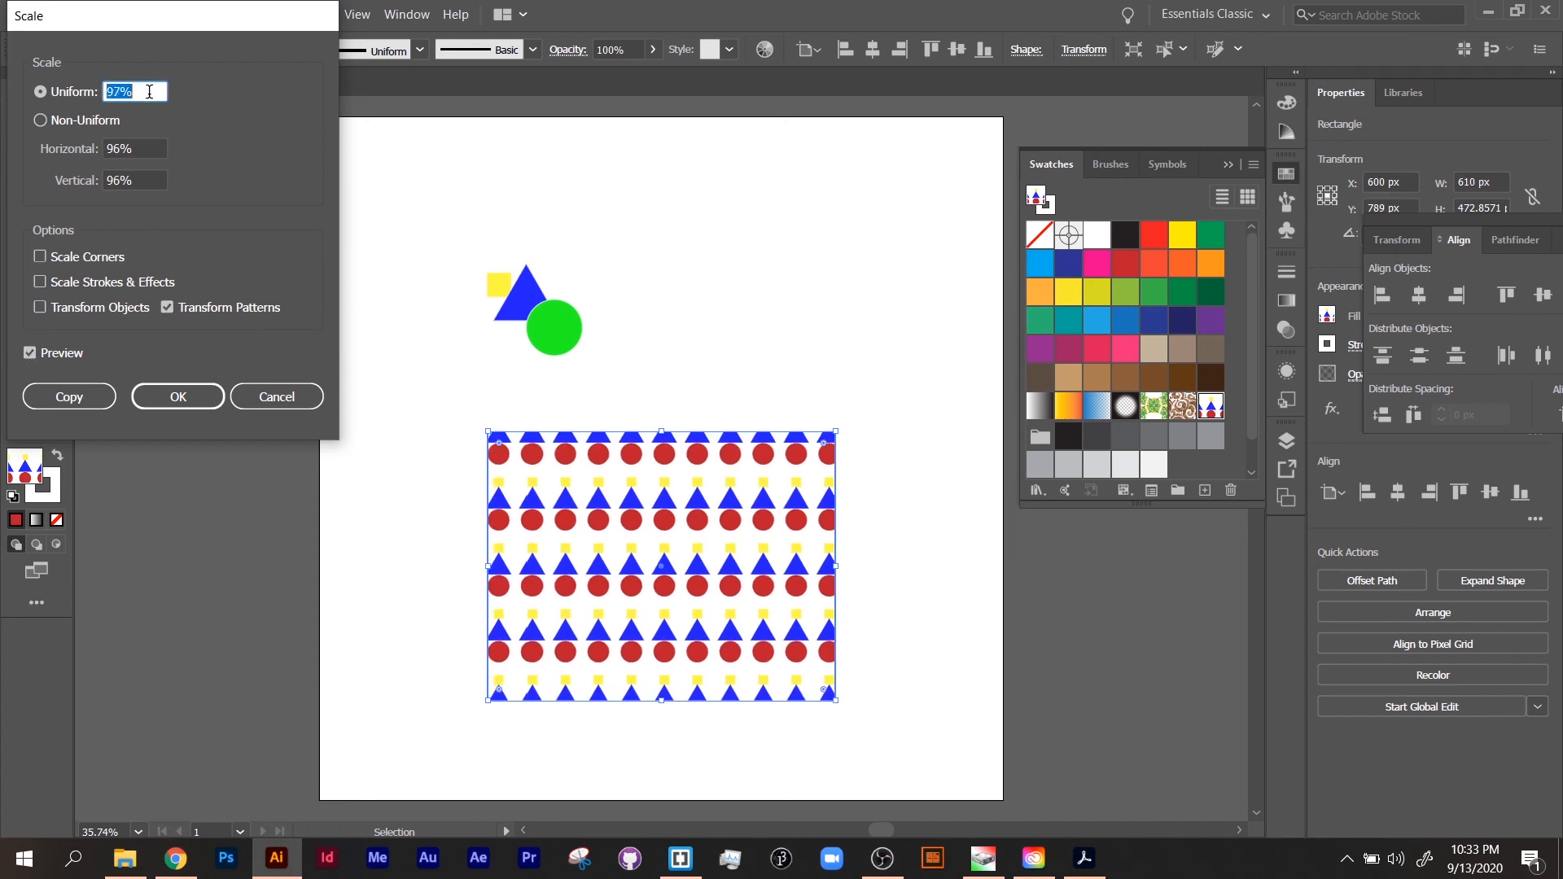
scroll(149, 91, "down", 20)
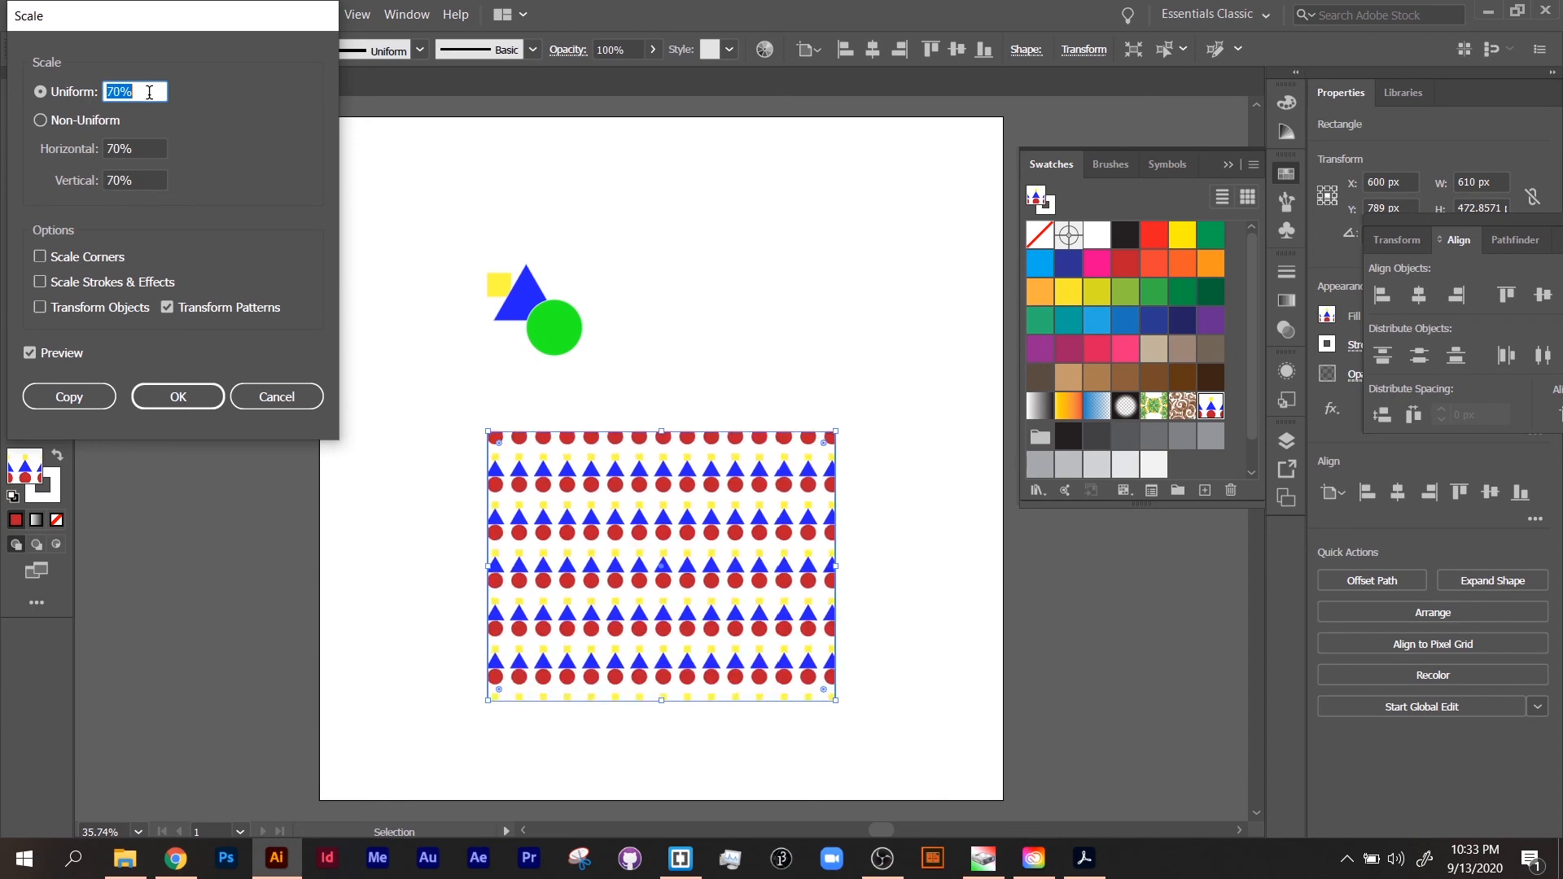
scroll(149, 92, "down", 20)
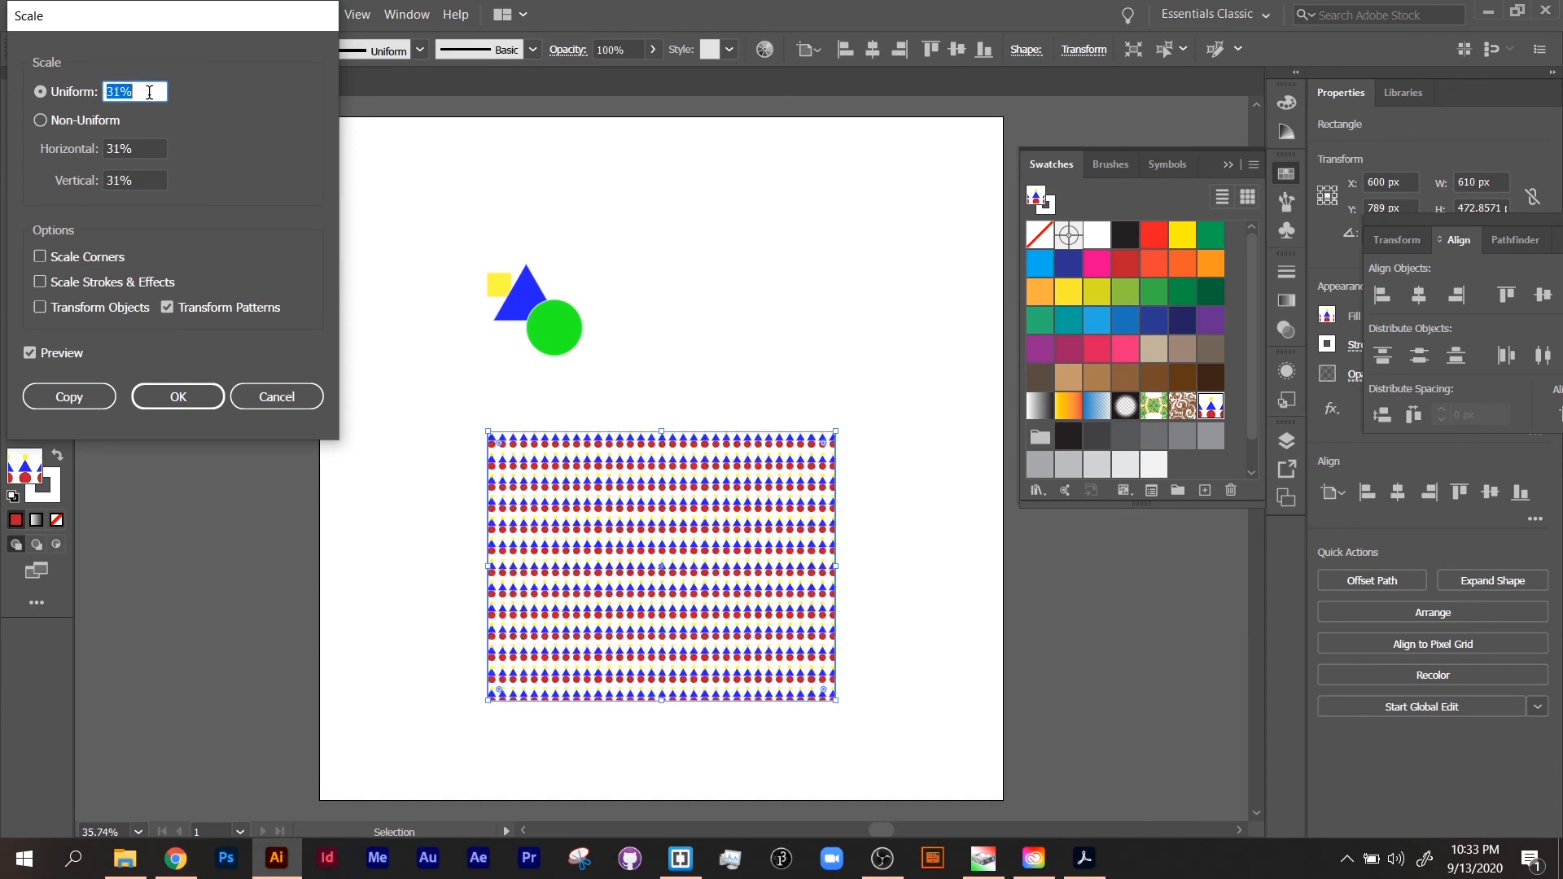
scroll(149, 91, "down", 3)
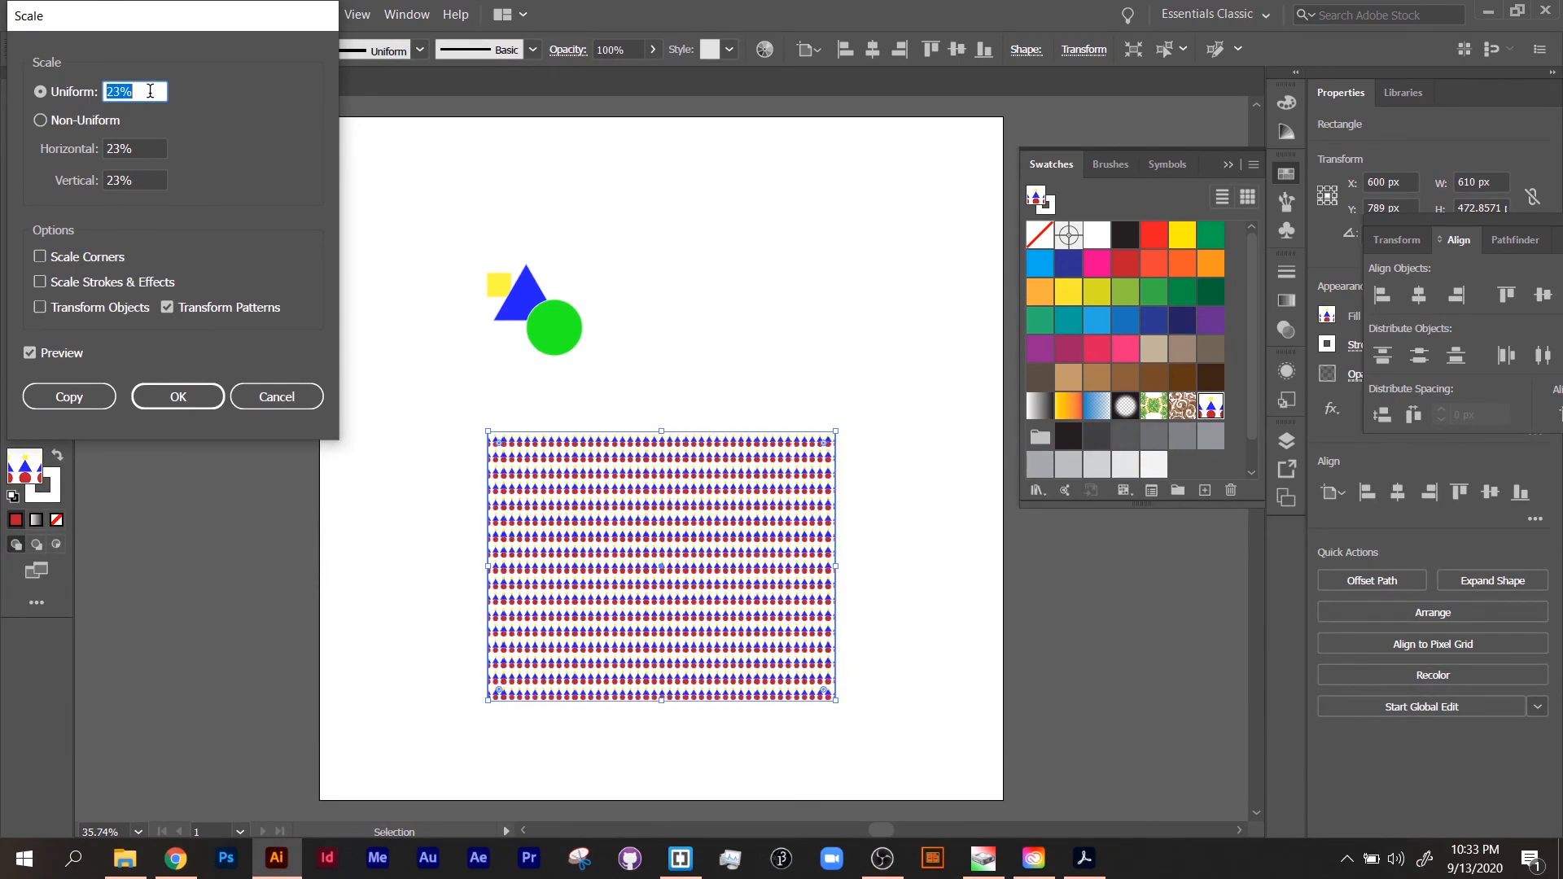
scroll(151, 91, "up", 6)
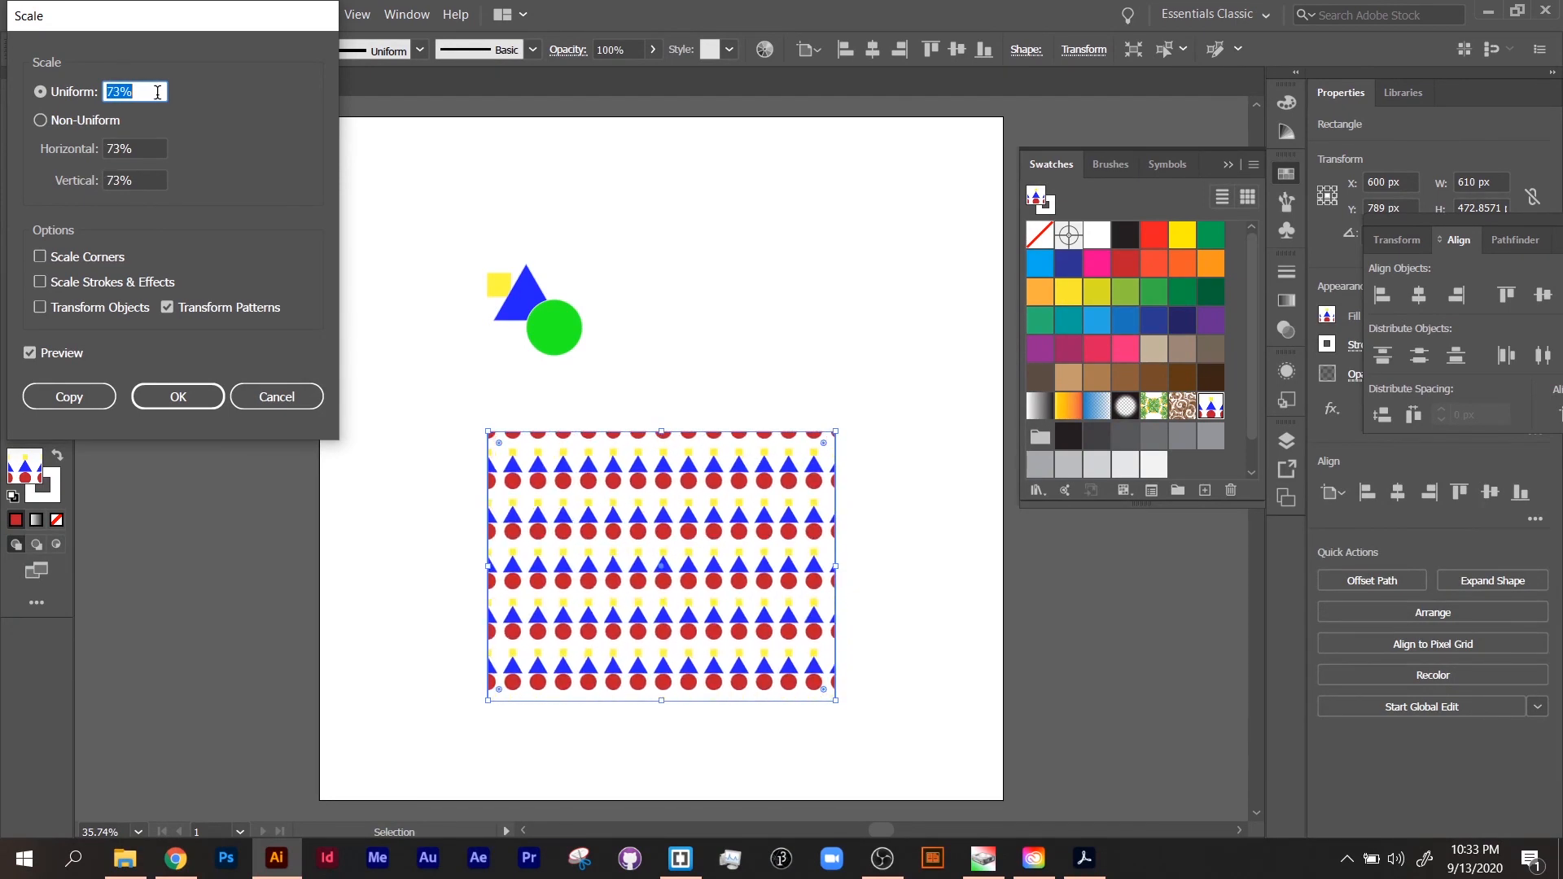
scroll(157, 91, "up", 20)
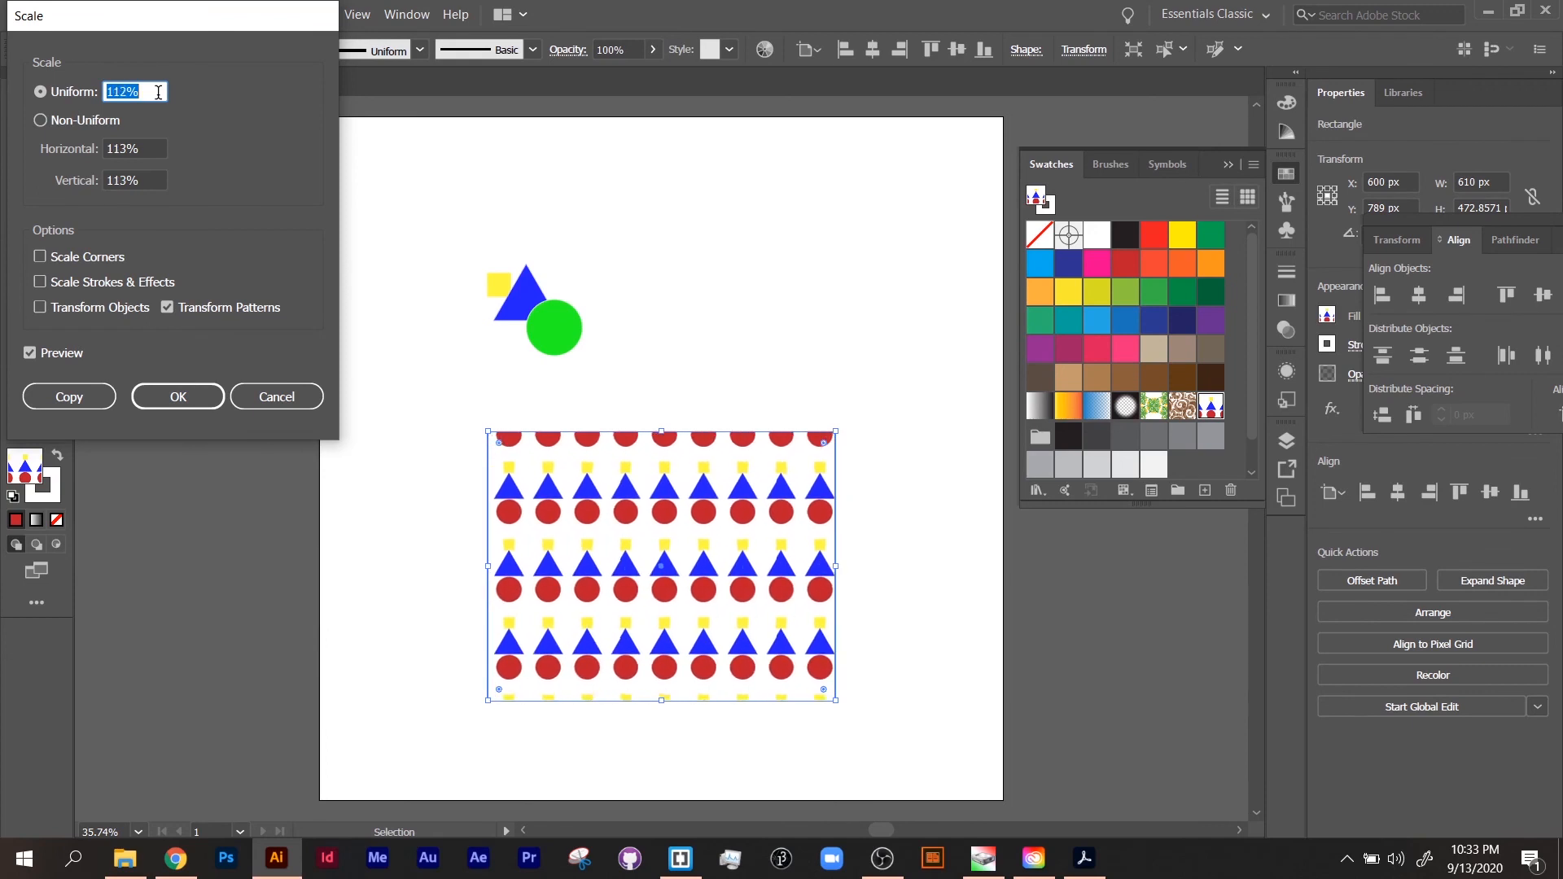
scroll(158, 91, "up", 20)
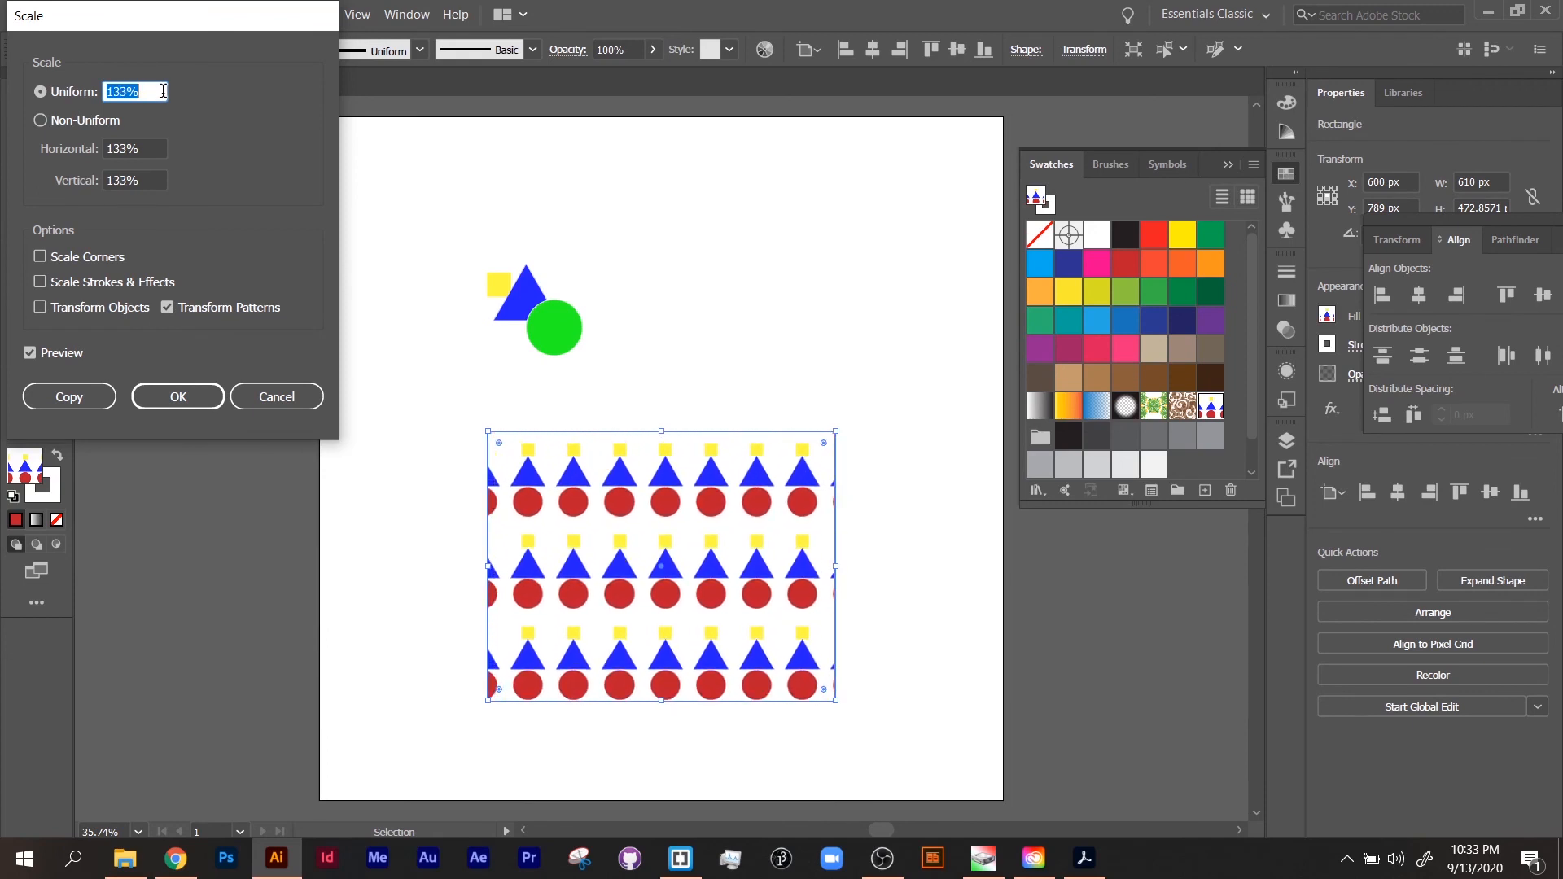
scroll(164, 91, "down", 20)
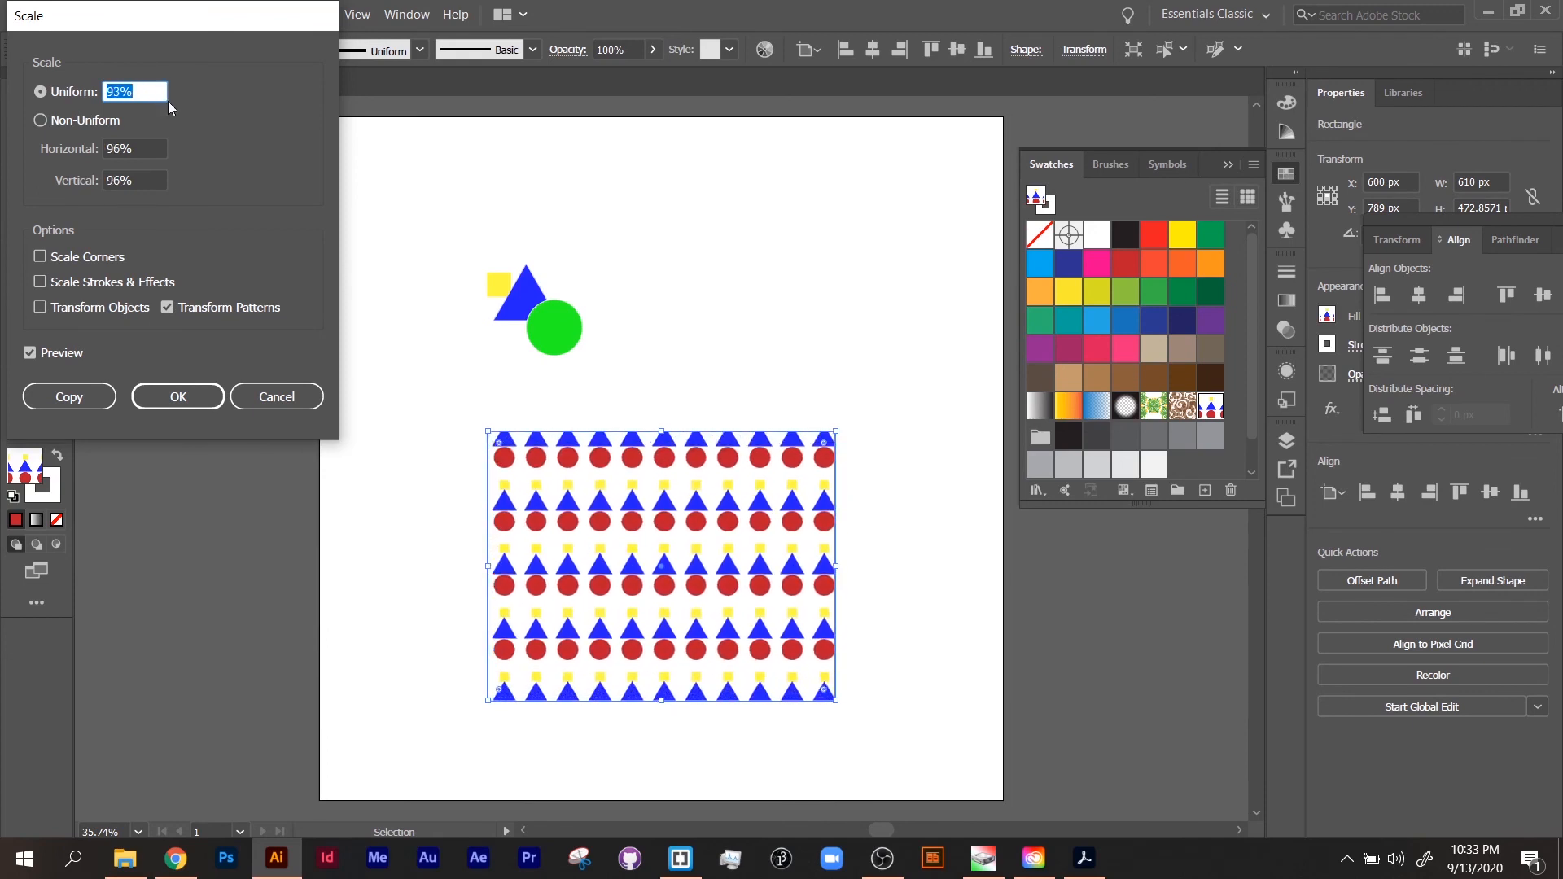
scroll(168, 101, "down", 17)
Step: Switch the pattern scaling to Non-Uniform, set the horizontal scale to 52% with the vertical at 76%, and apply it
left_click(110, 124)
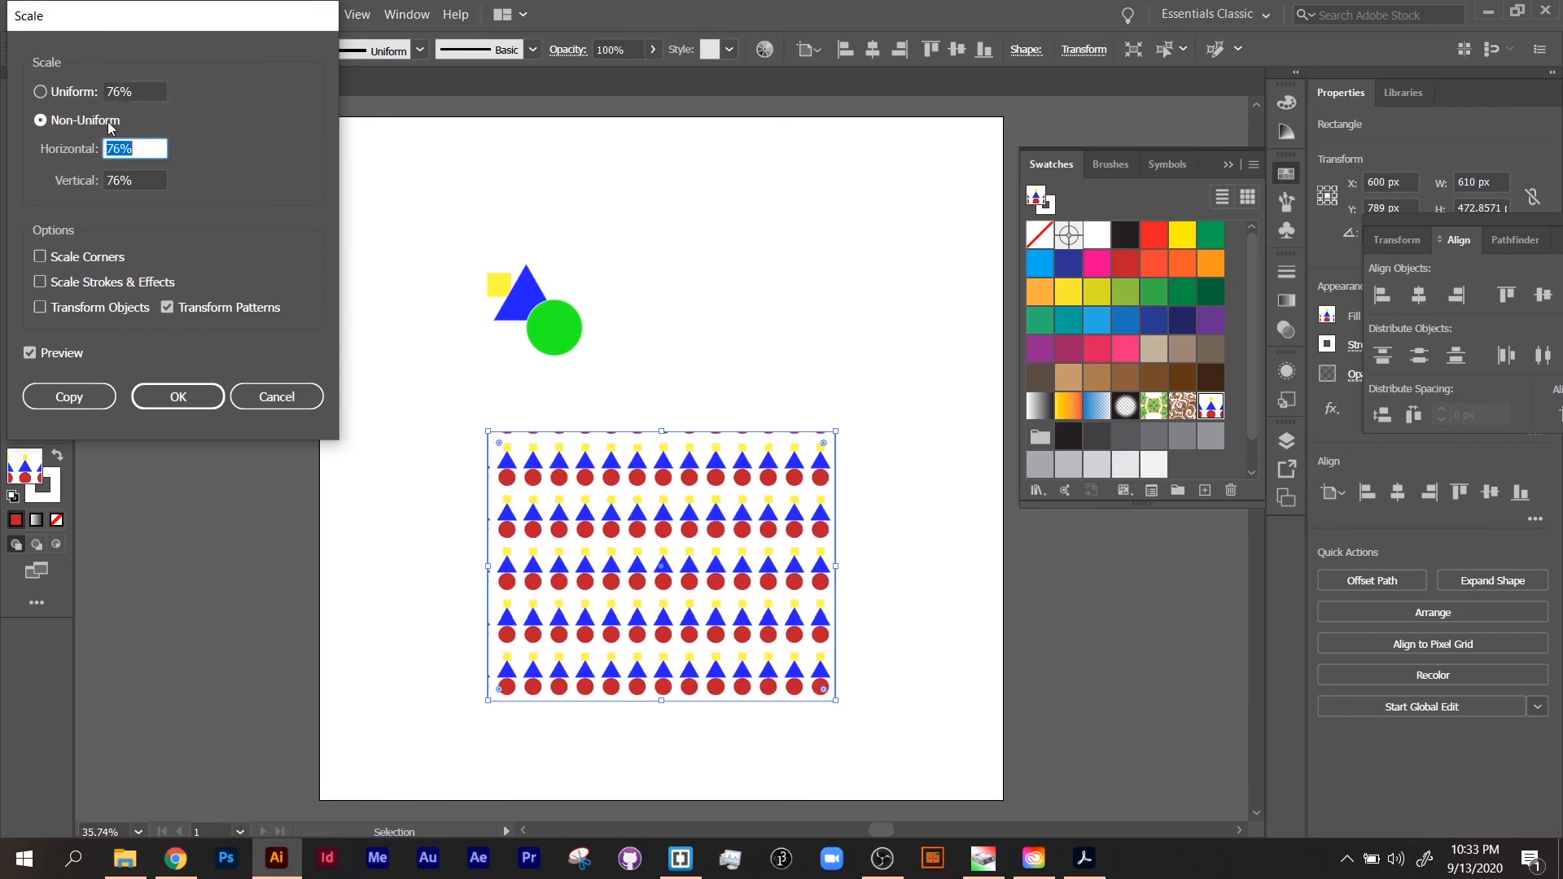
scroll(143, 149, "down", 20)
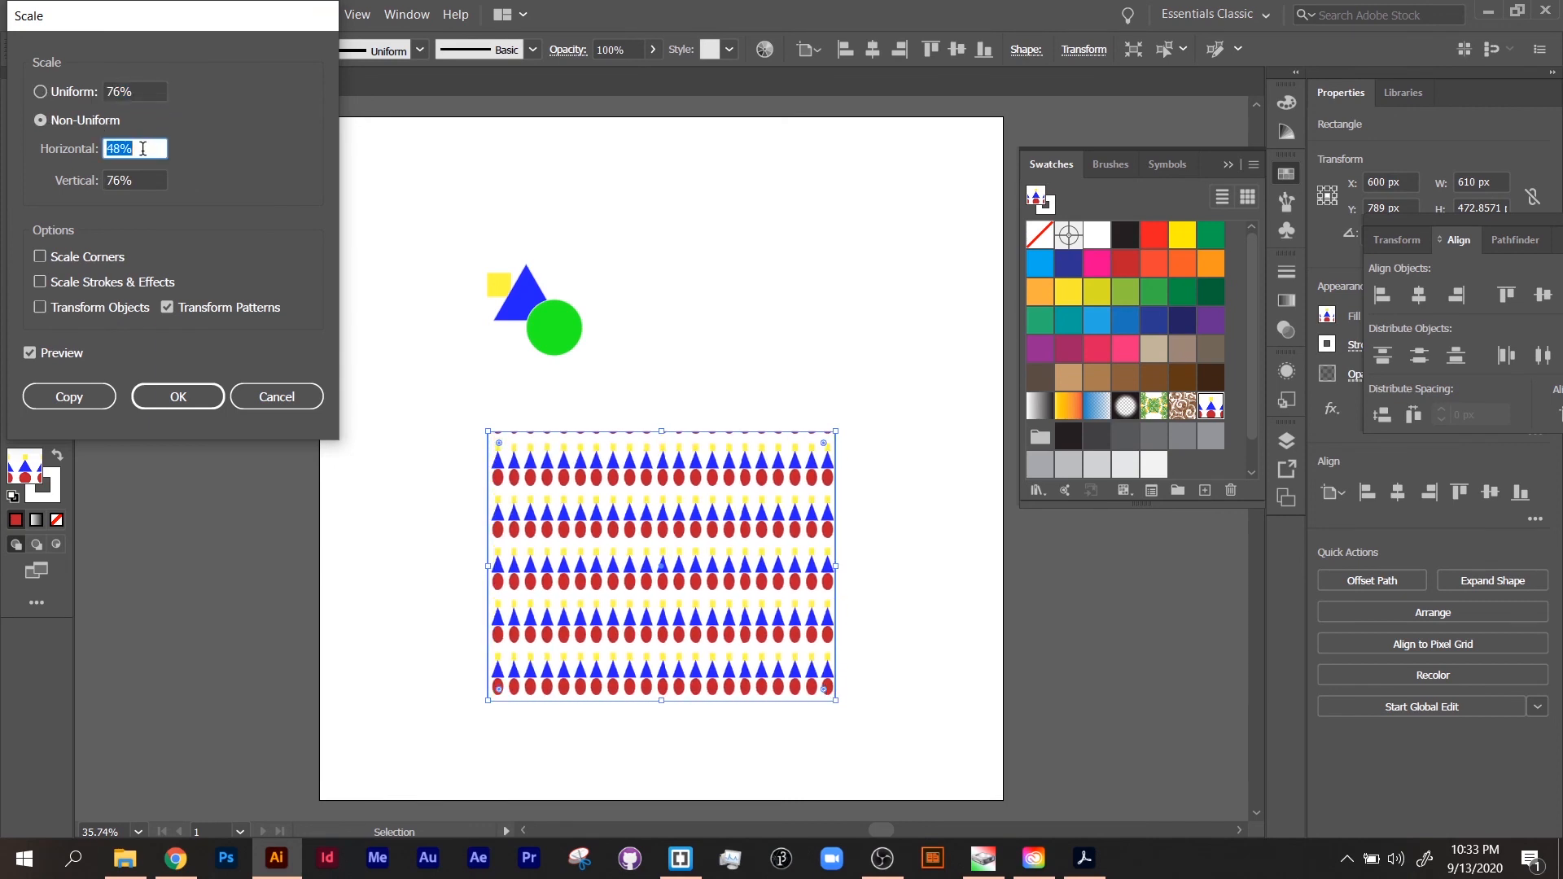
scroll(143, 148, "down", 20)
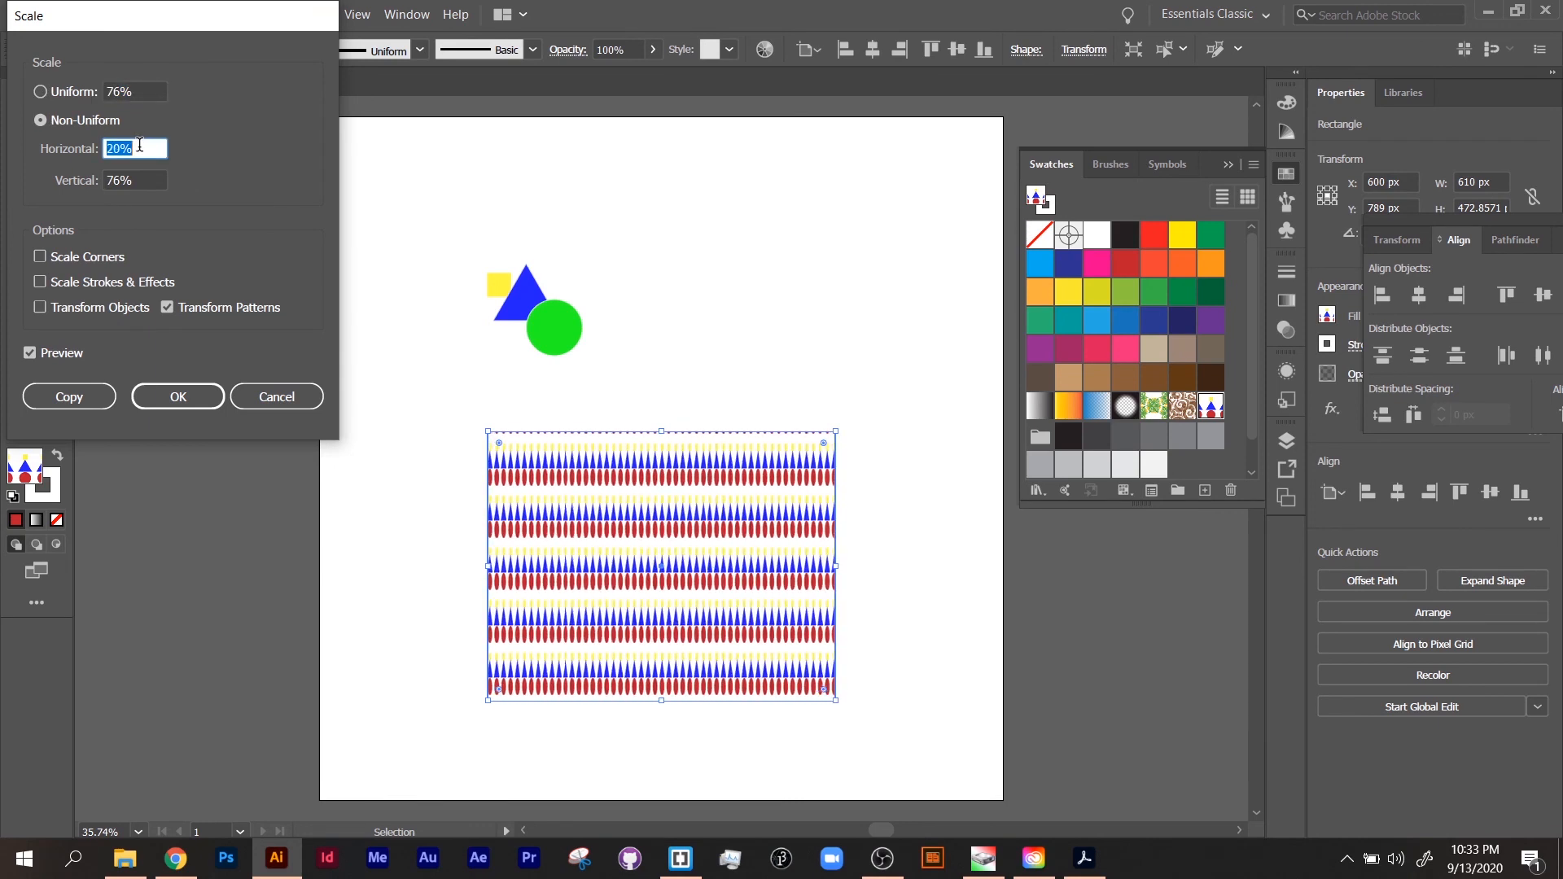
scroll(139, 145, "up", 20)
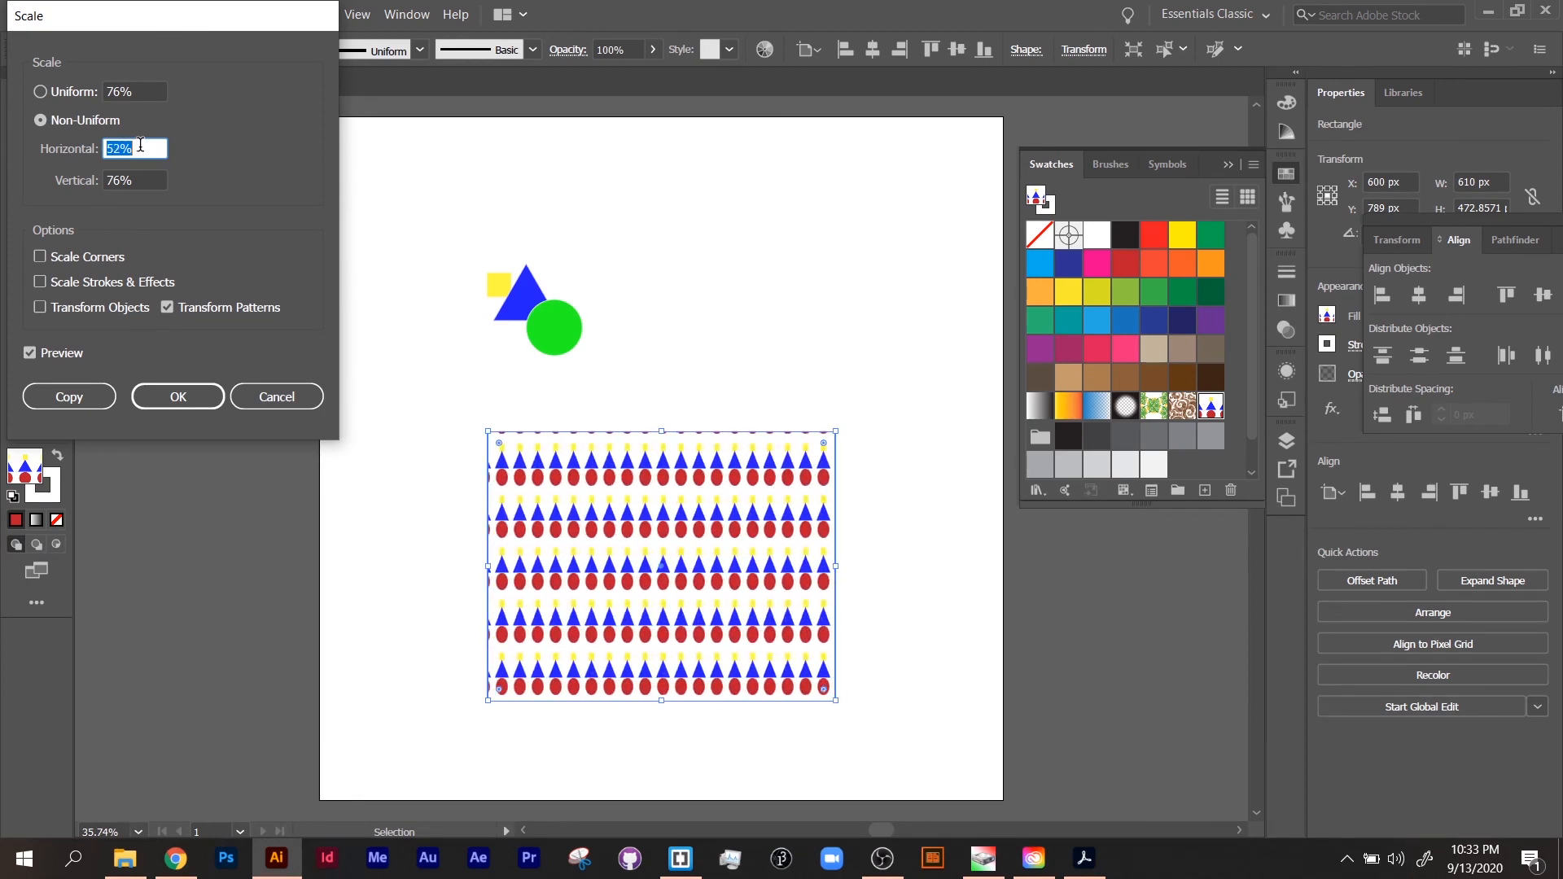
left_click(179, 396)
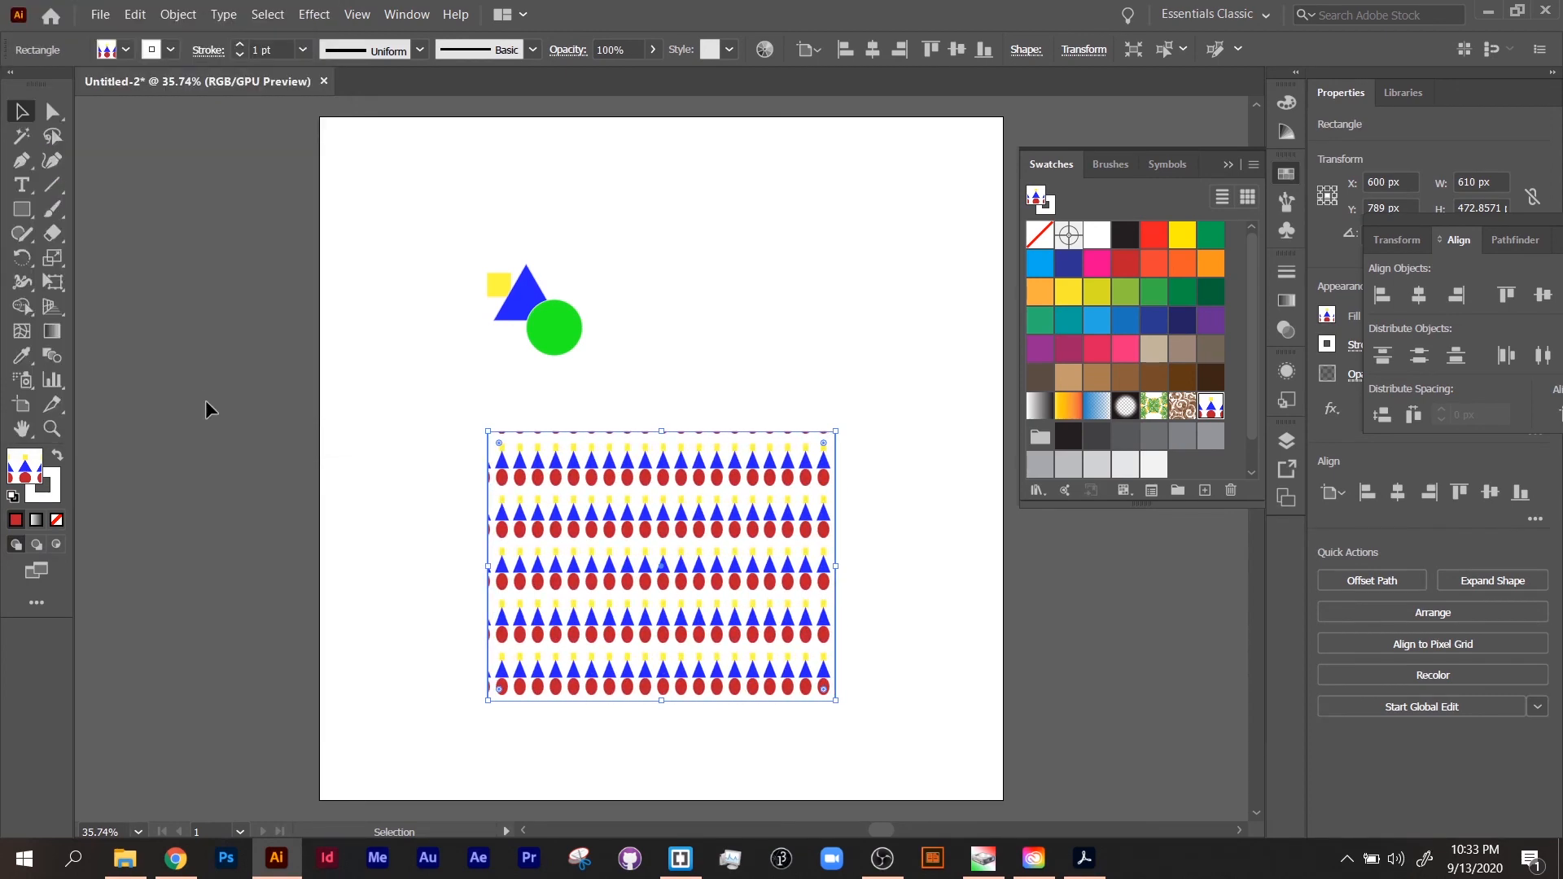